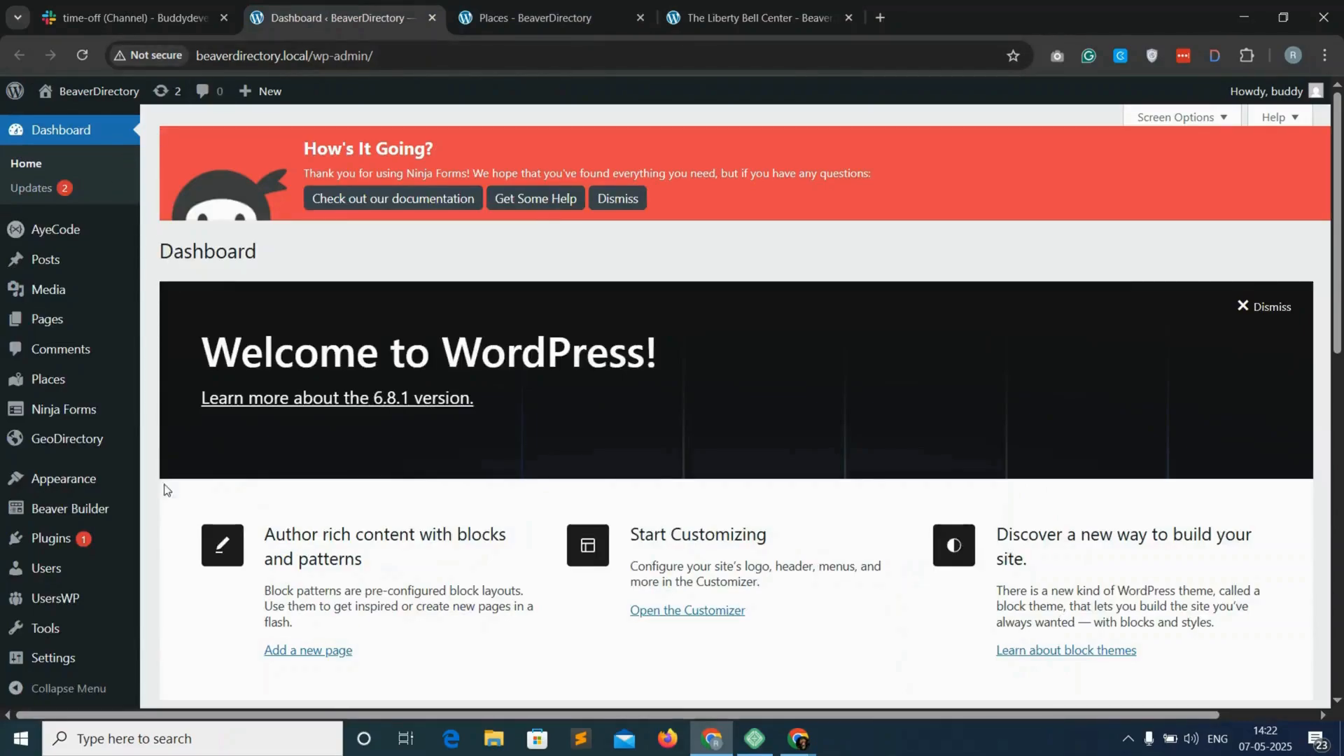
Create a new Beaver Builder Themer Layout titled "Single Details" with the Singular layout.
mouse_move(98, 519)
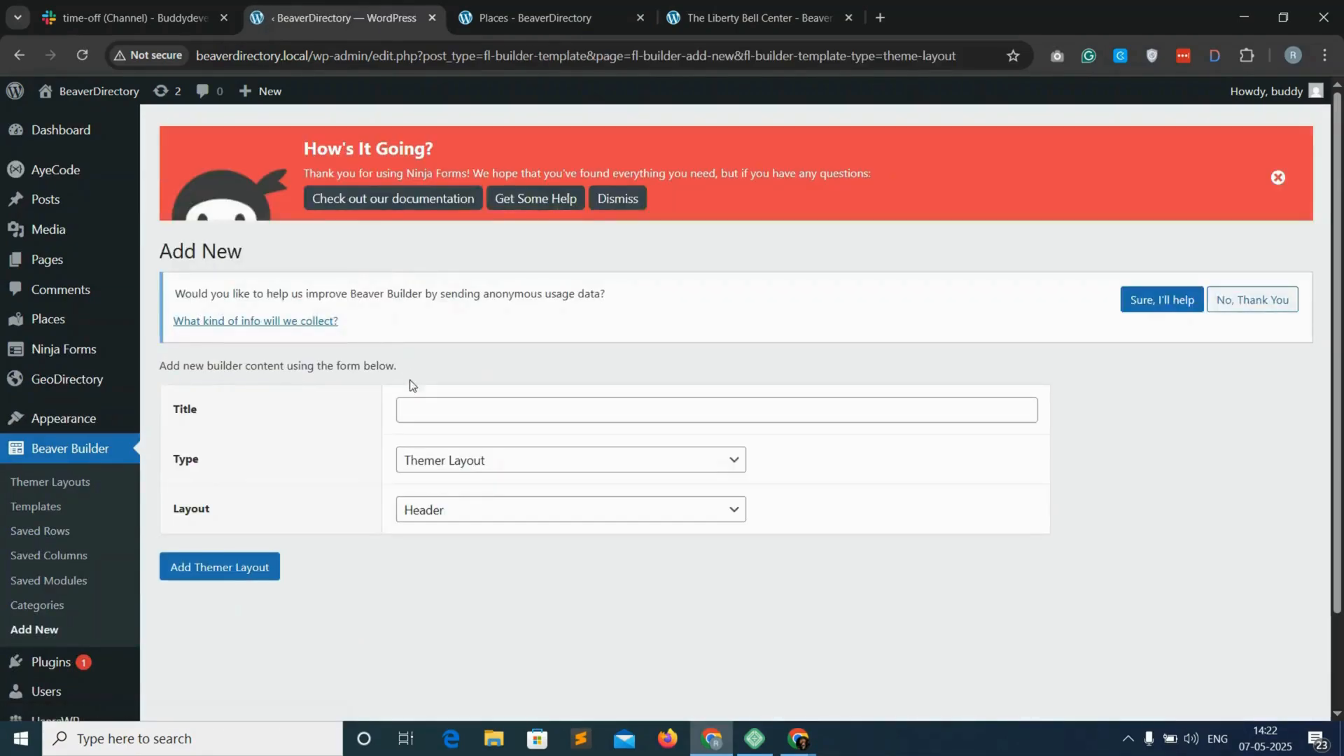
click(425, 406)
text(Single Deatils)
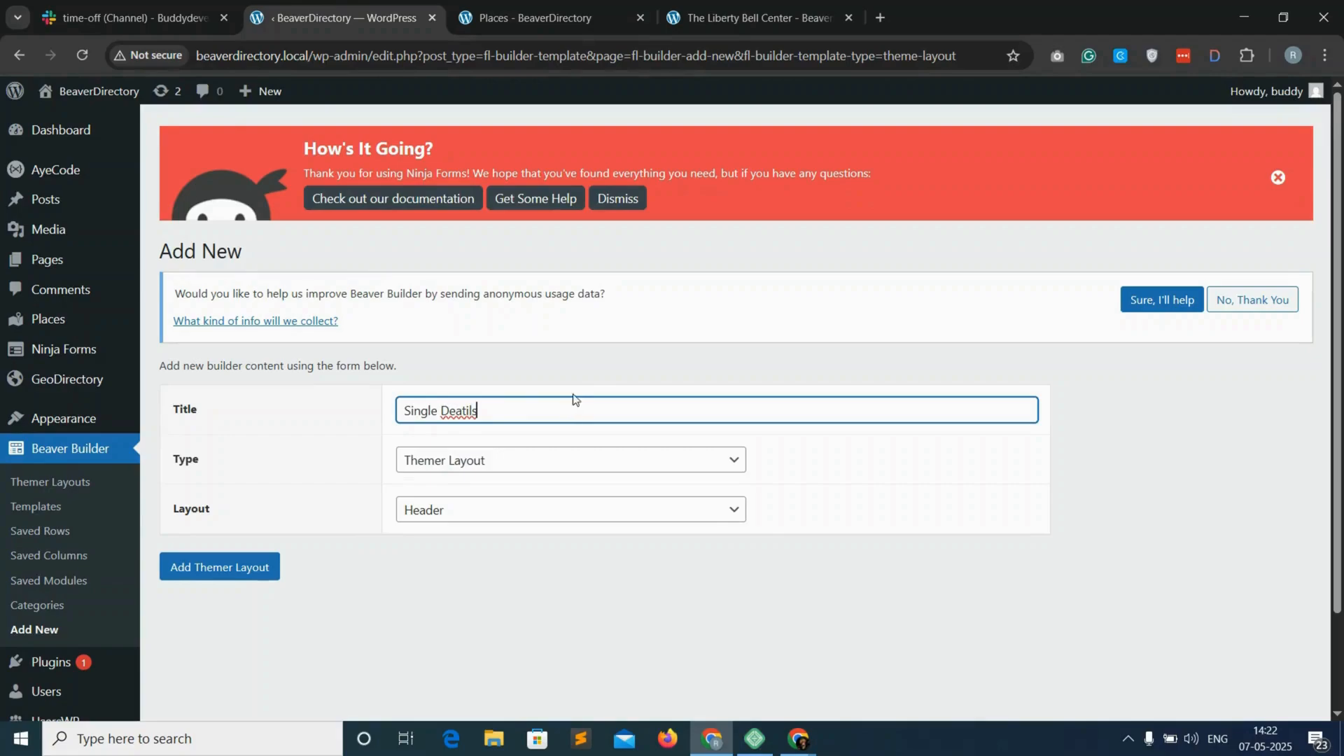
right_click(468, 411)
click(546, 280)
click(434, 511)
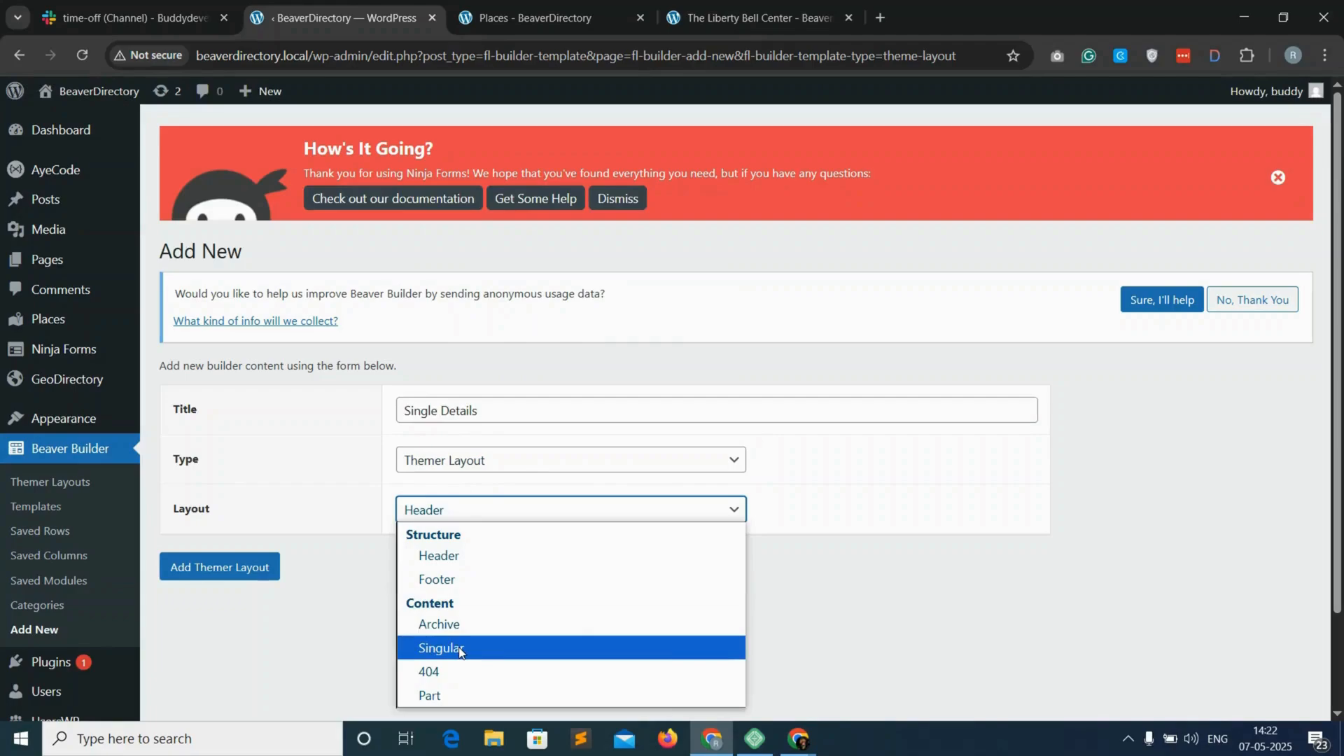
click(466, 649)
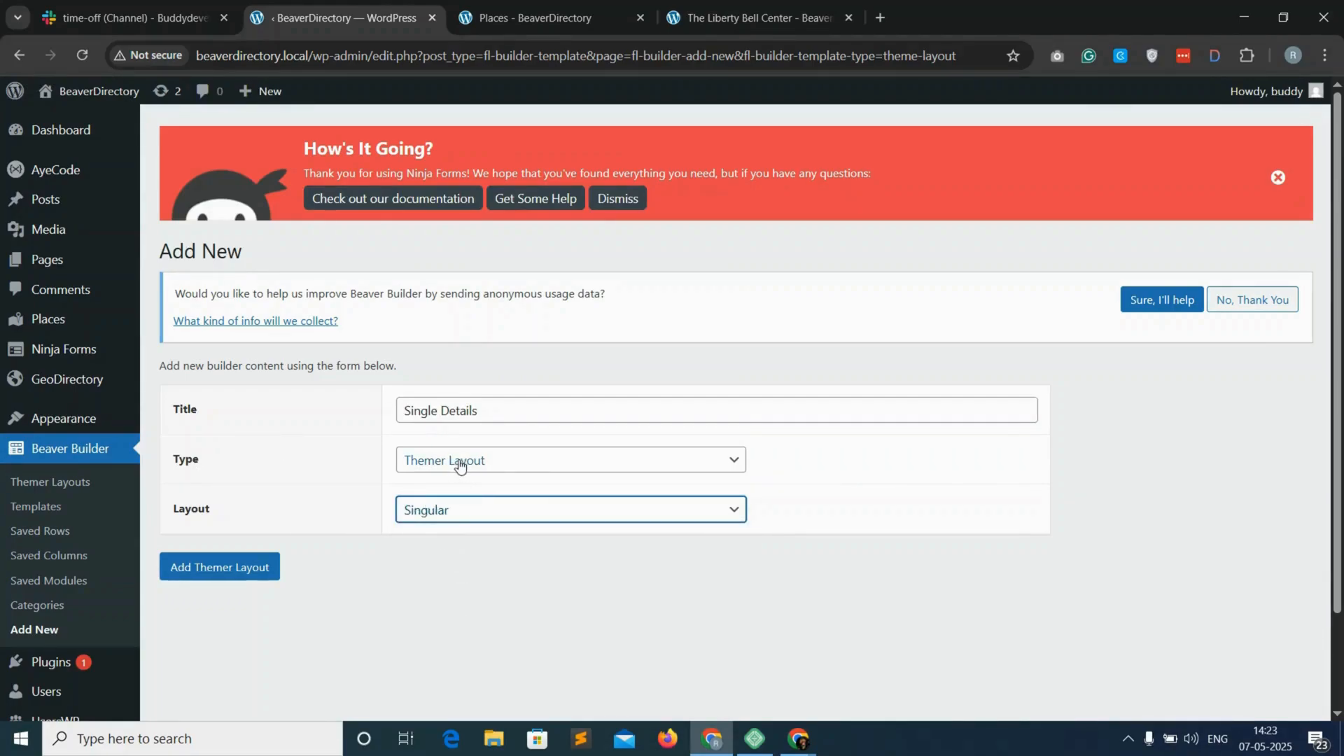
click(222, 578)
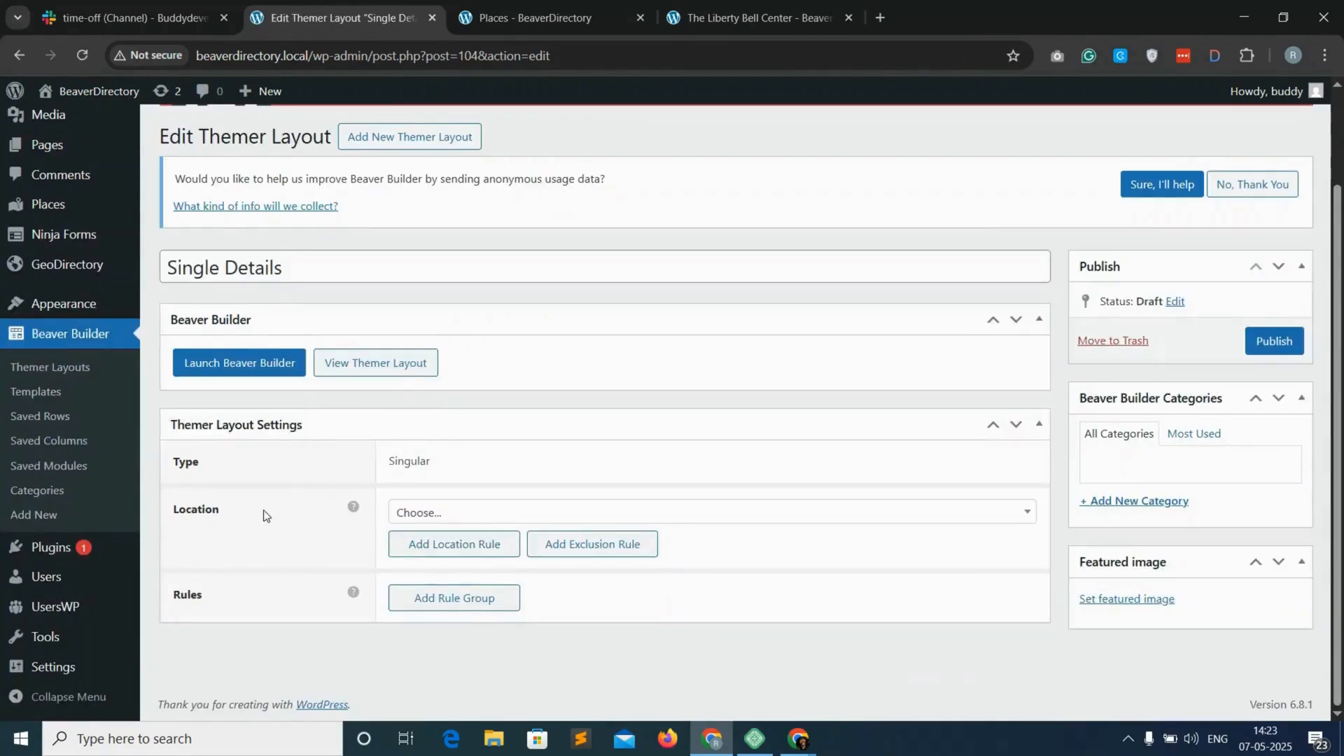
Set the layout's location to Place with All Places, and publish the Themer Layout.
click(476, 517)
scroll(463, 460, down, 1)
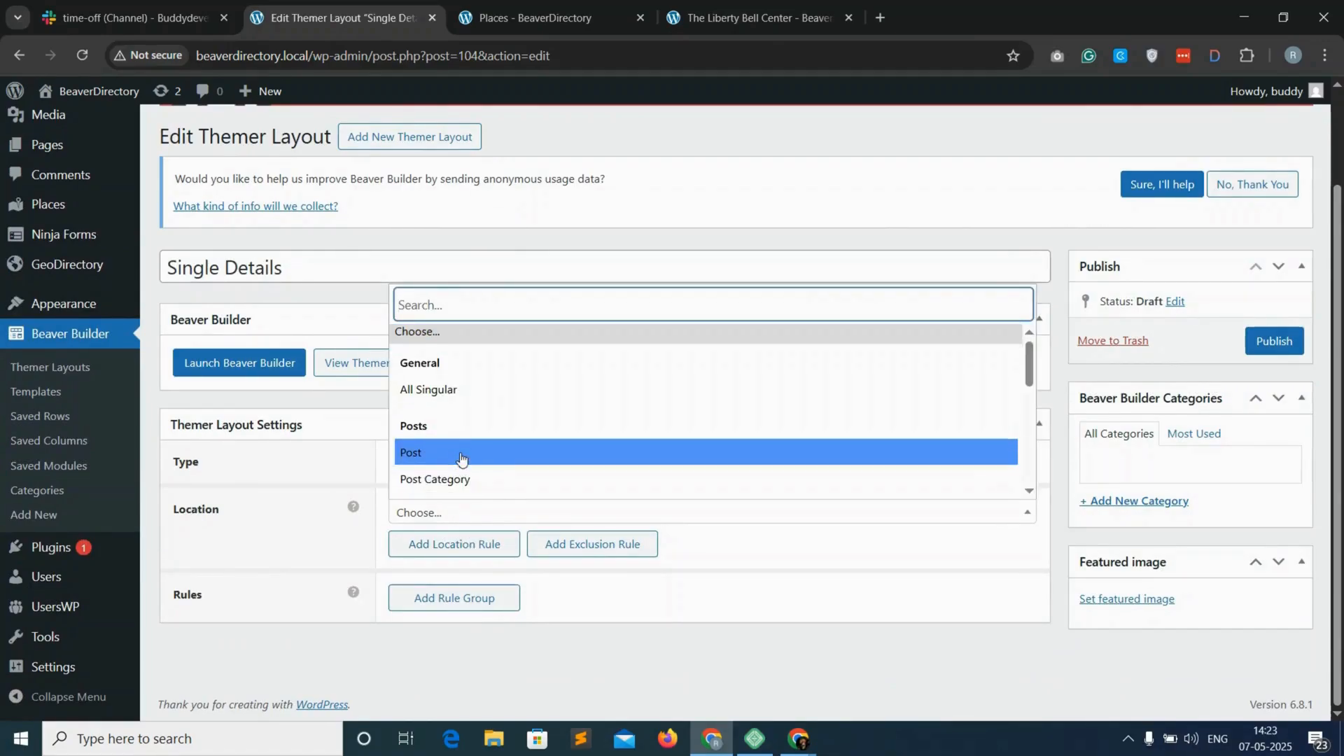
scroll(454, 393, down, 4)
click(460, 436)
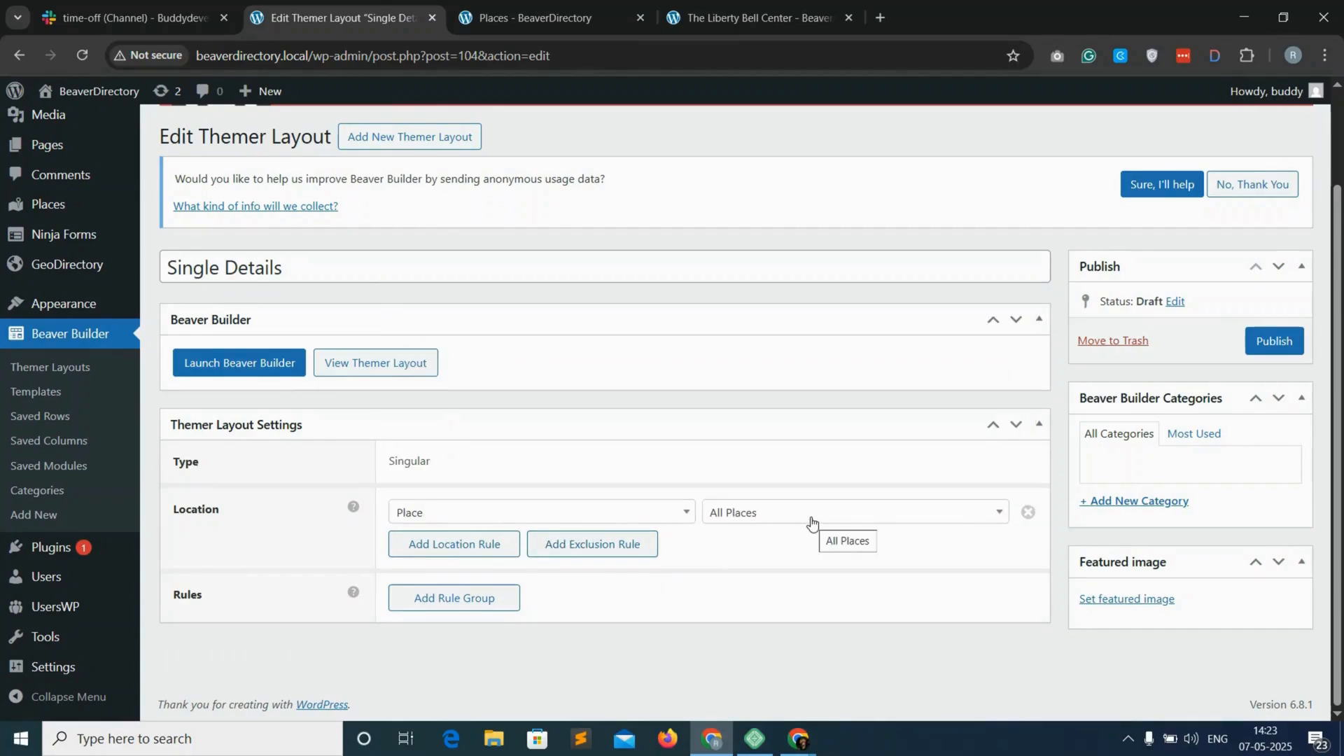
click(1278, 347)
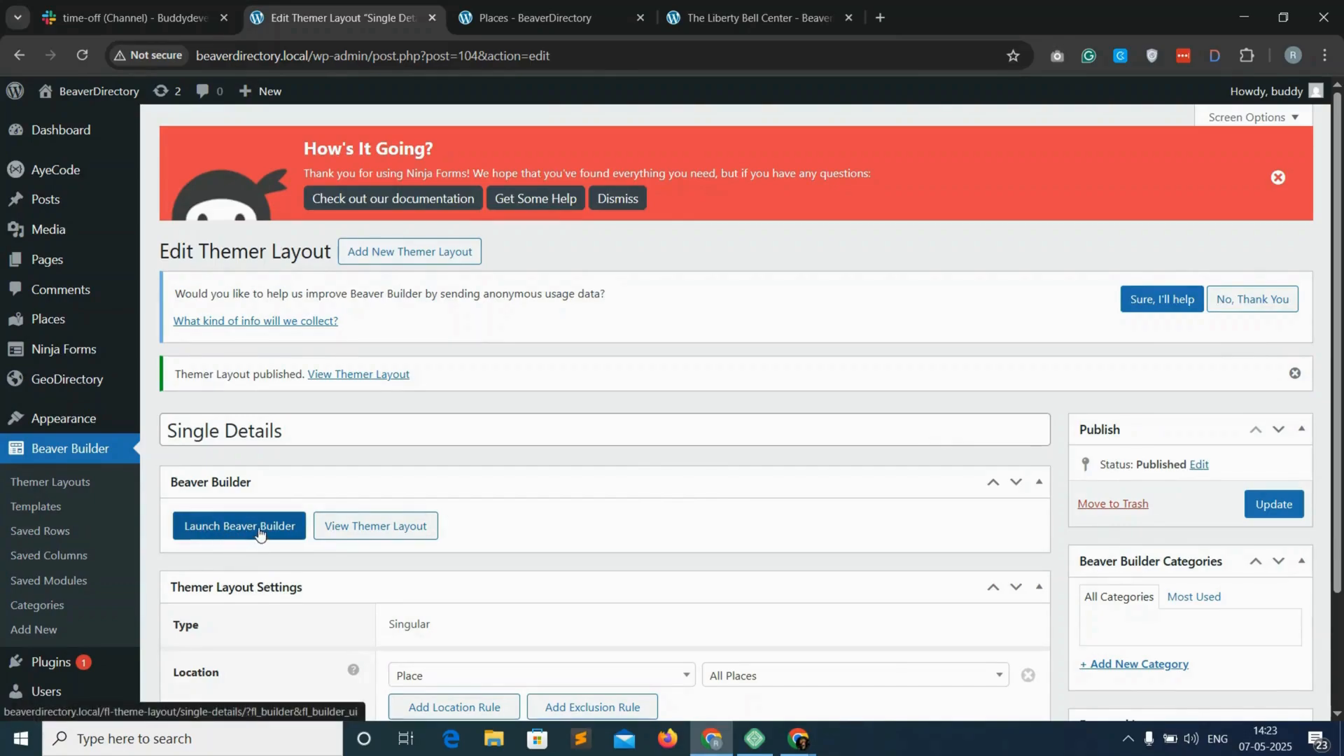
Launch Beaver Builder for the Single Details layout and delete the default title and content rows.
click(260, 535)
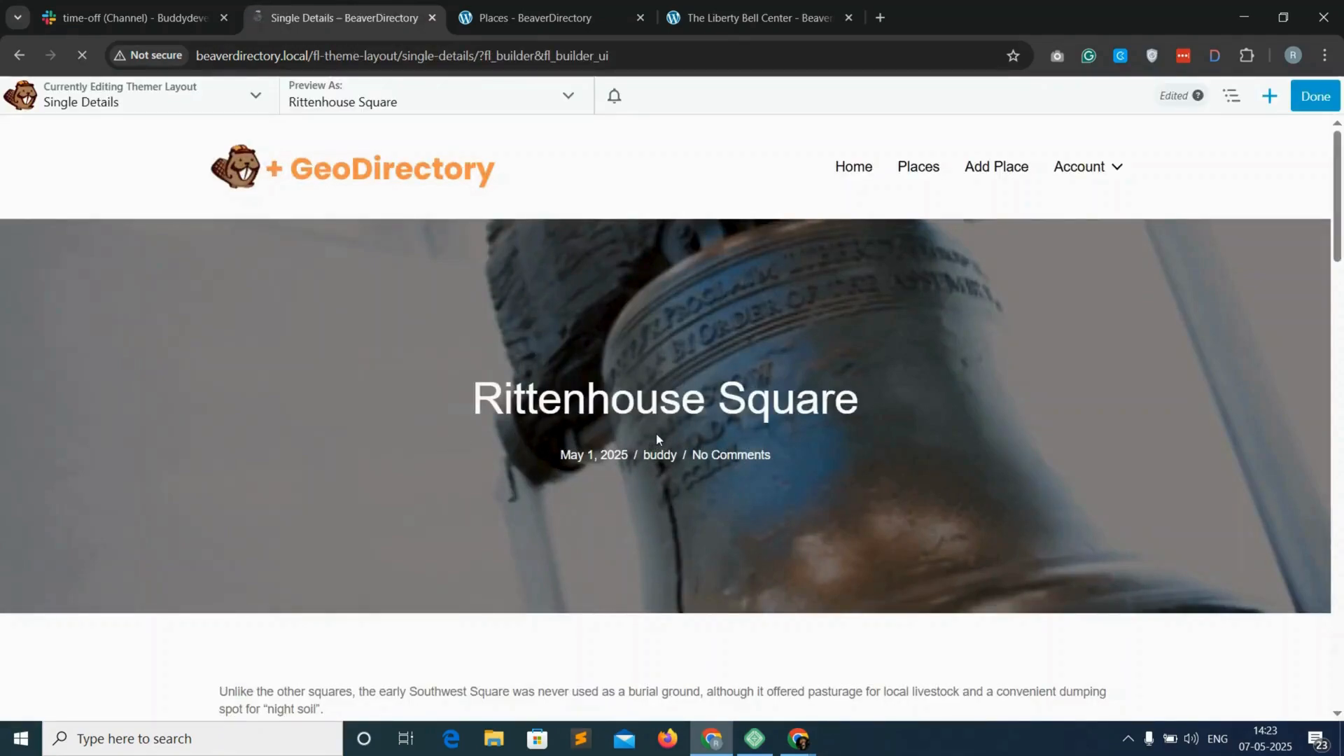
scroll(656, 439, down, 3)
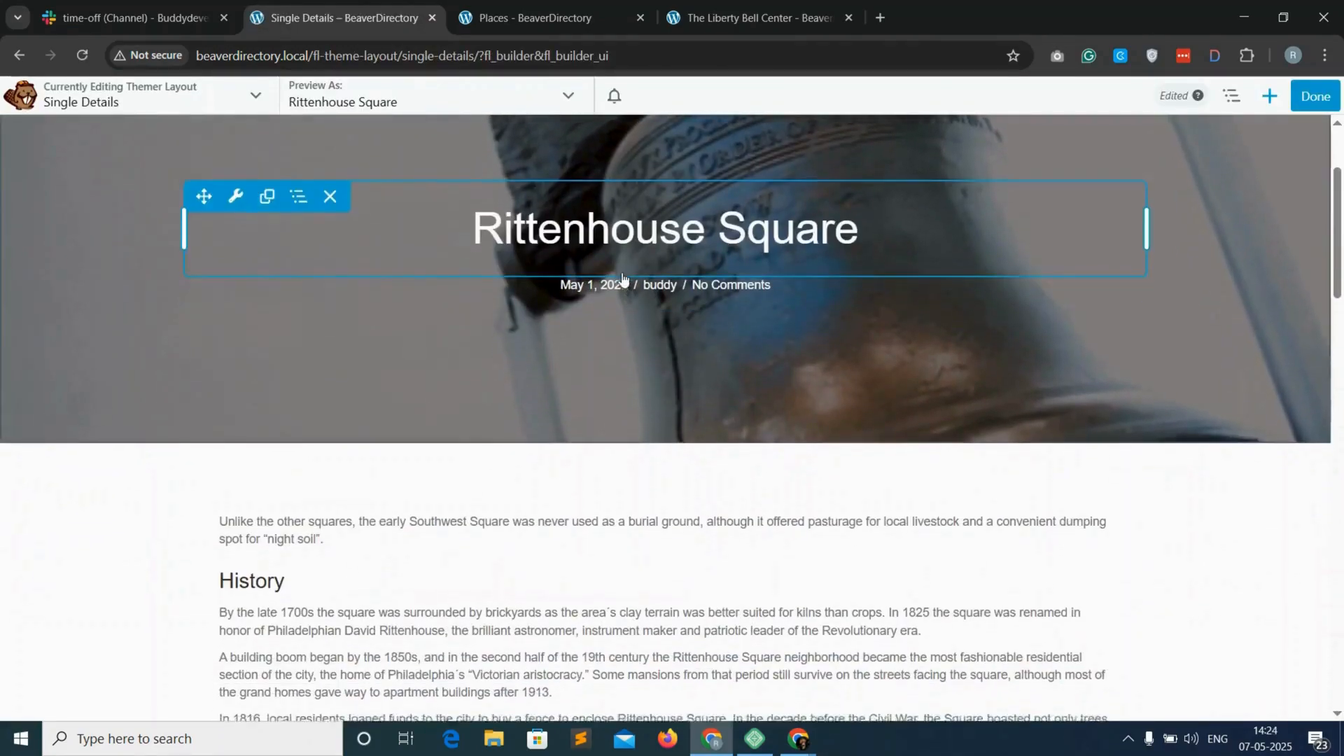
scroll(608, 441, down, 12)
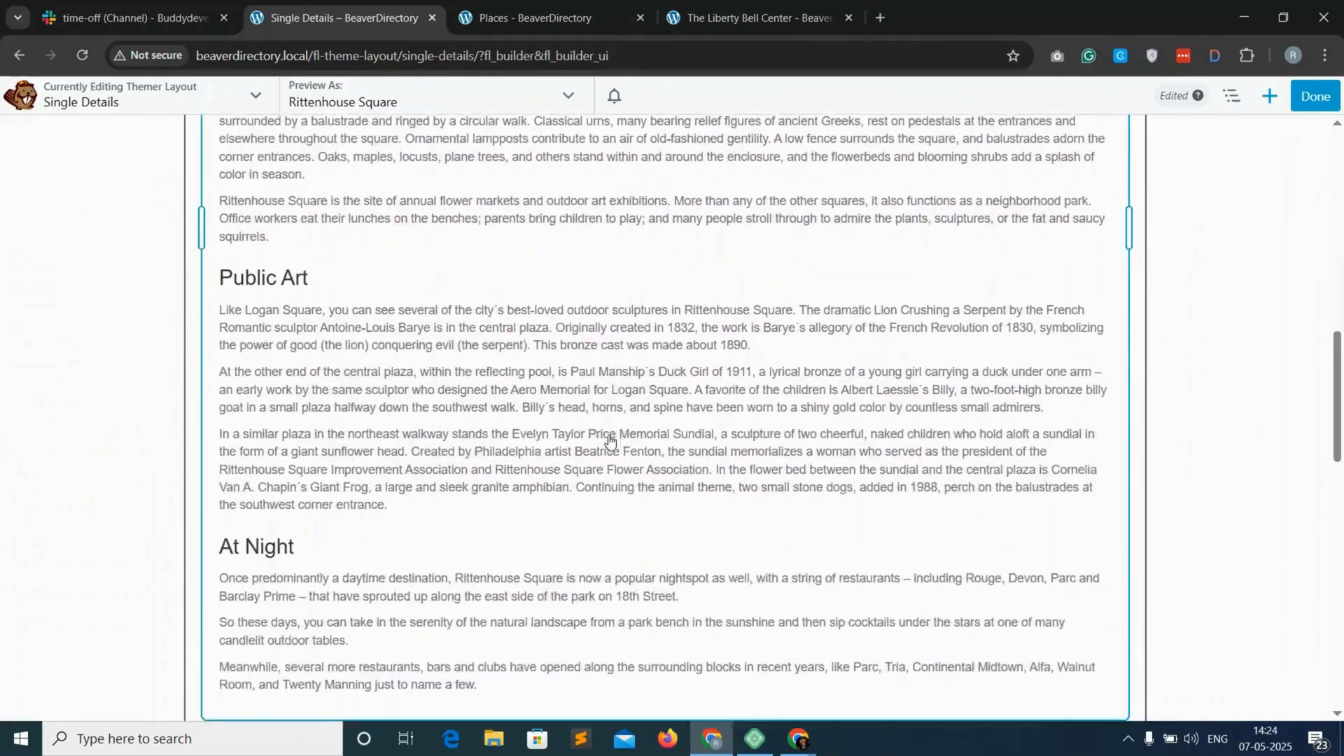
scroll(609, 439, down, 8)
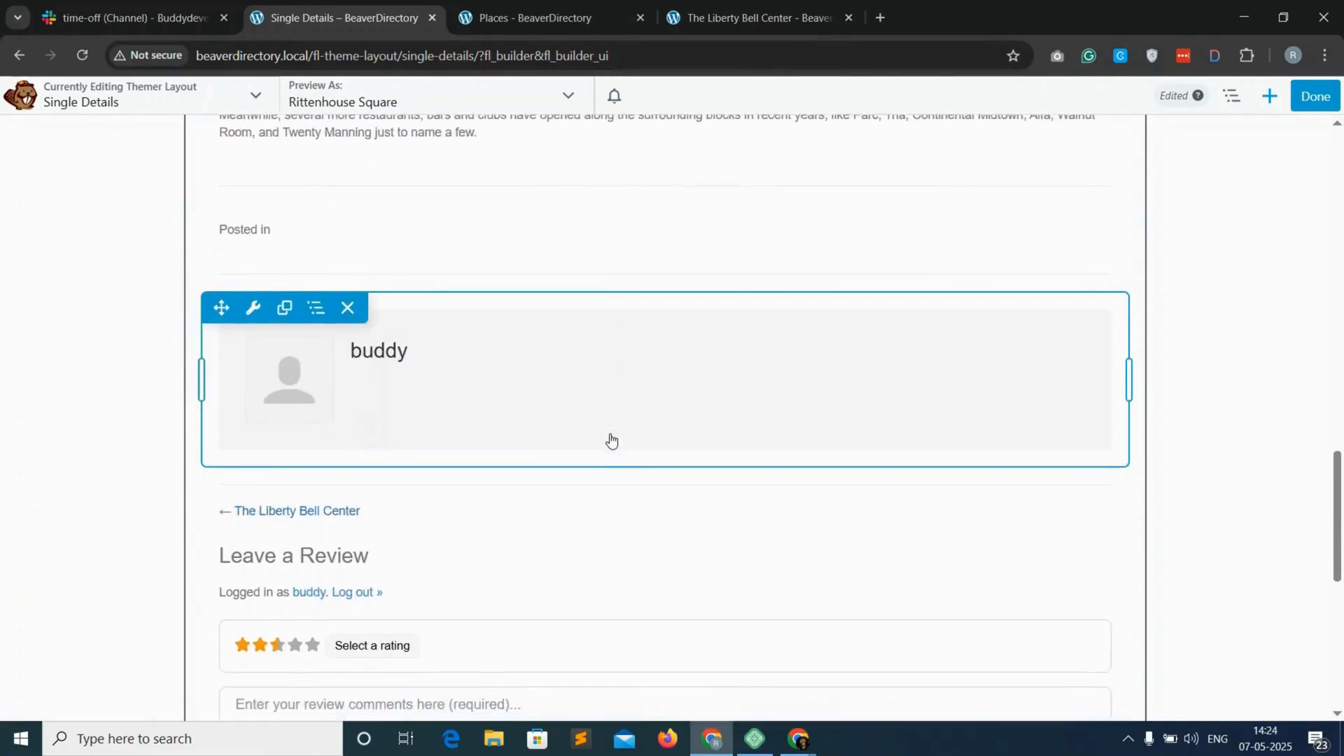
scroll(610, 439, down, 5)
scroll(611, 439, up, 15)
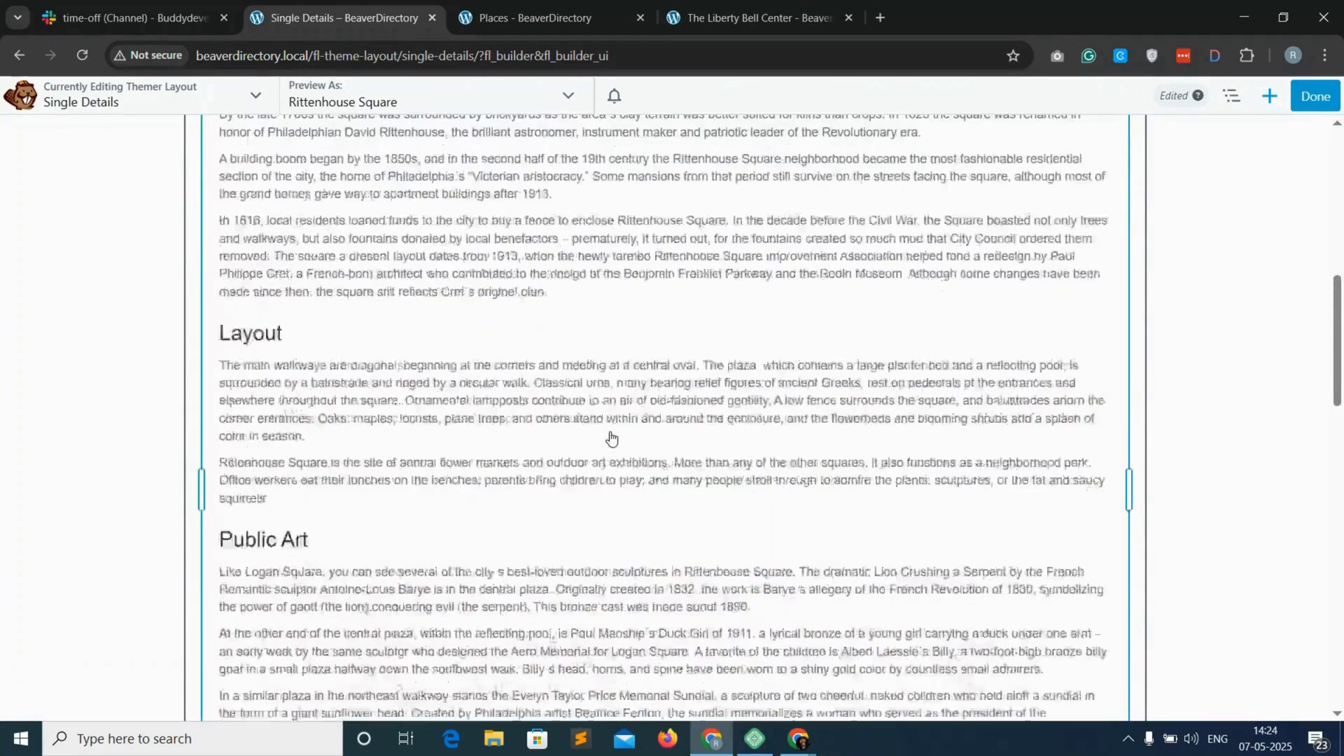
scroll(611, 439, up, 10)
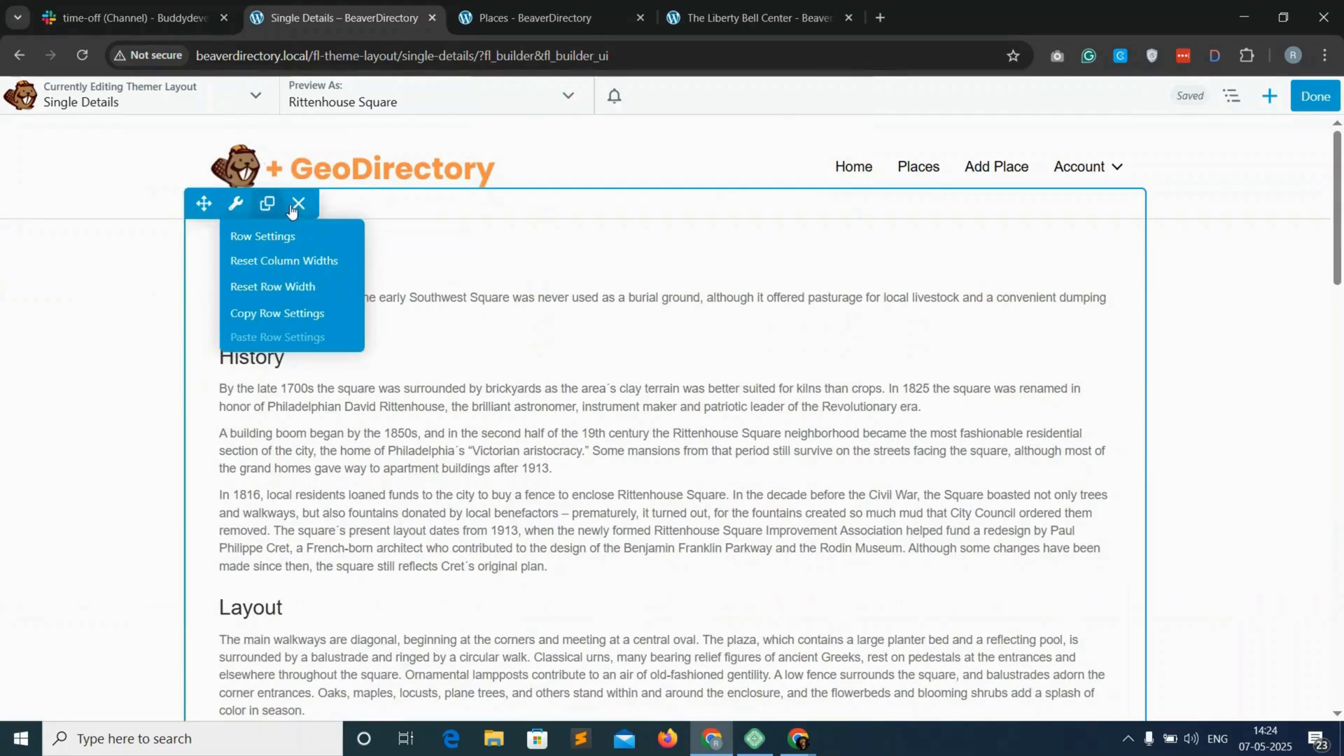
click(299, 203)
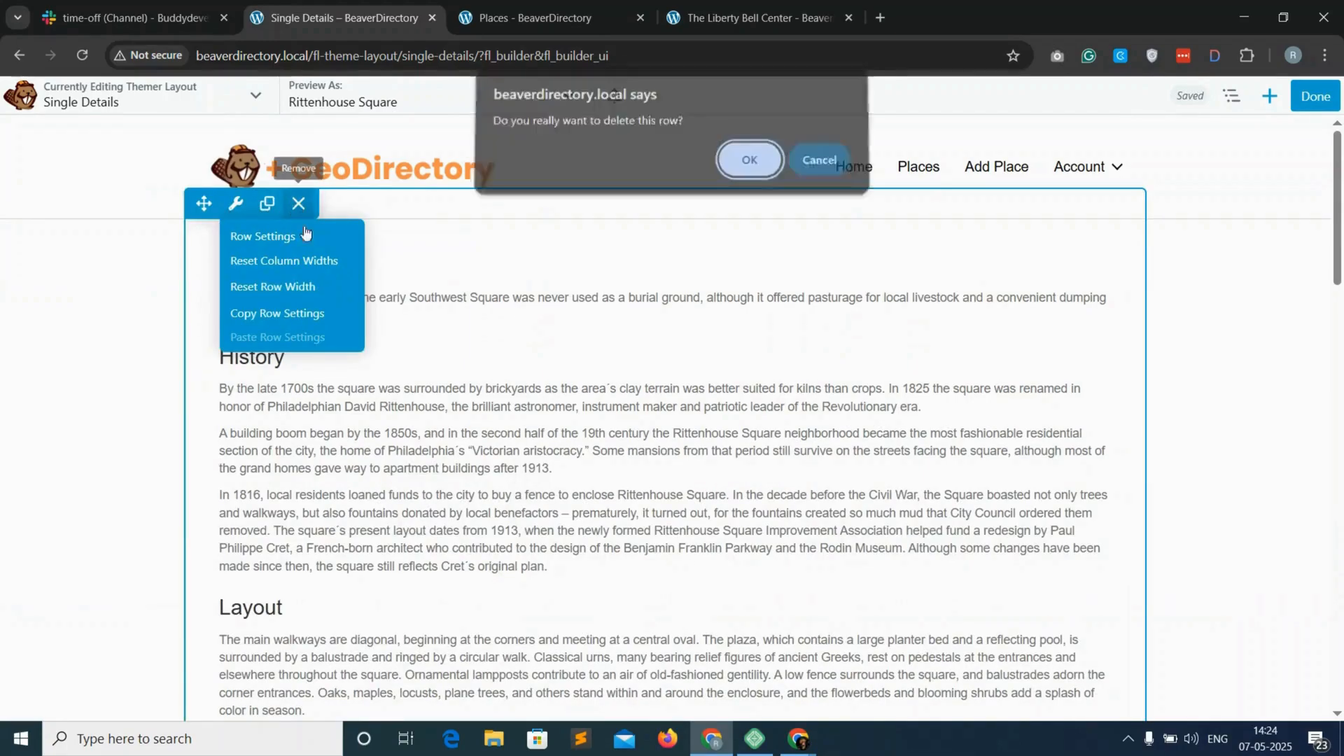
click(728, 175)
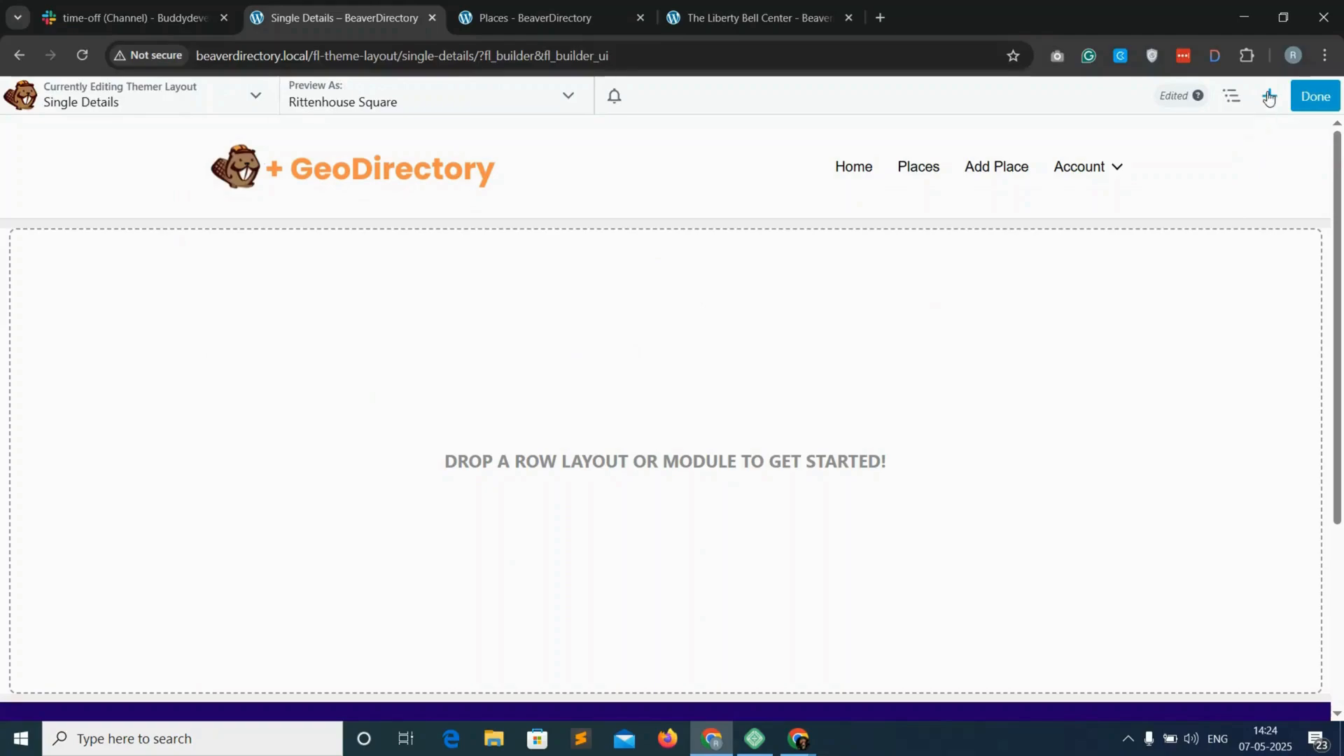
Add a 1 Column row to the empty layout.
click(1270, 96)
click(1176, 137)
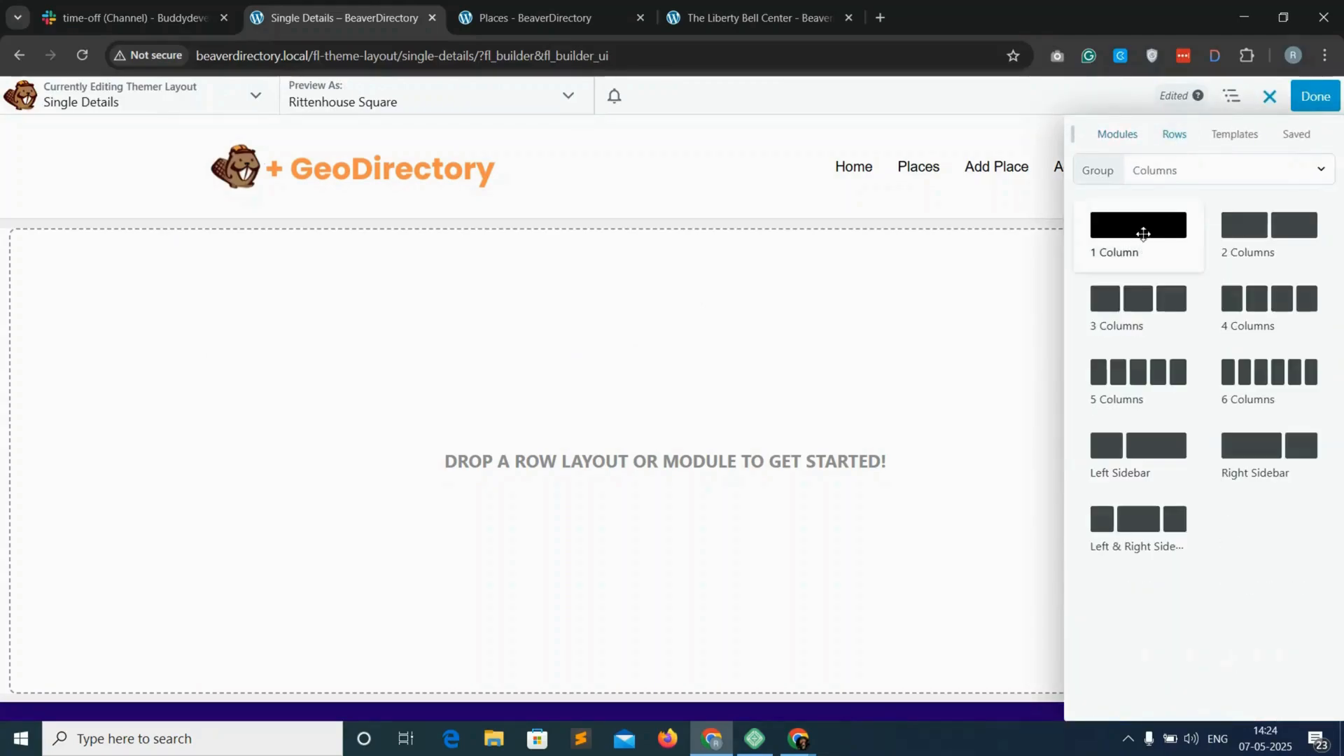
drag(1142, 240, 658, 325)
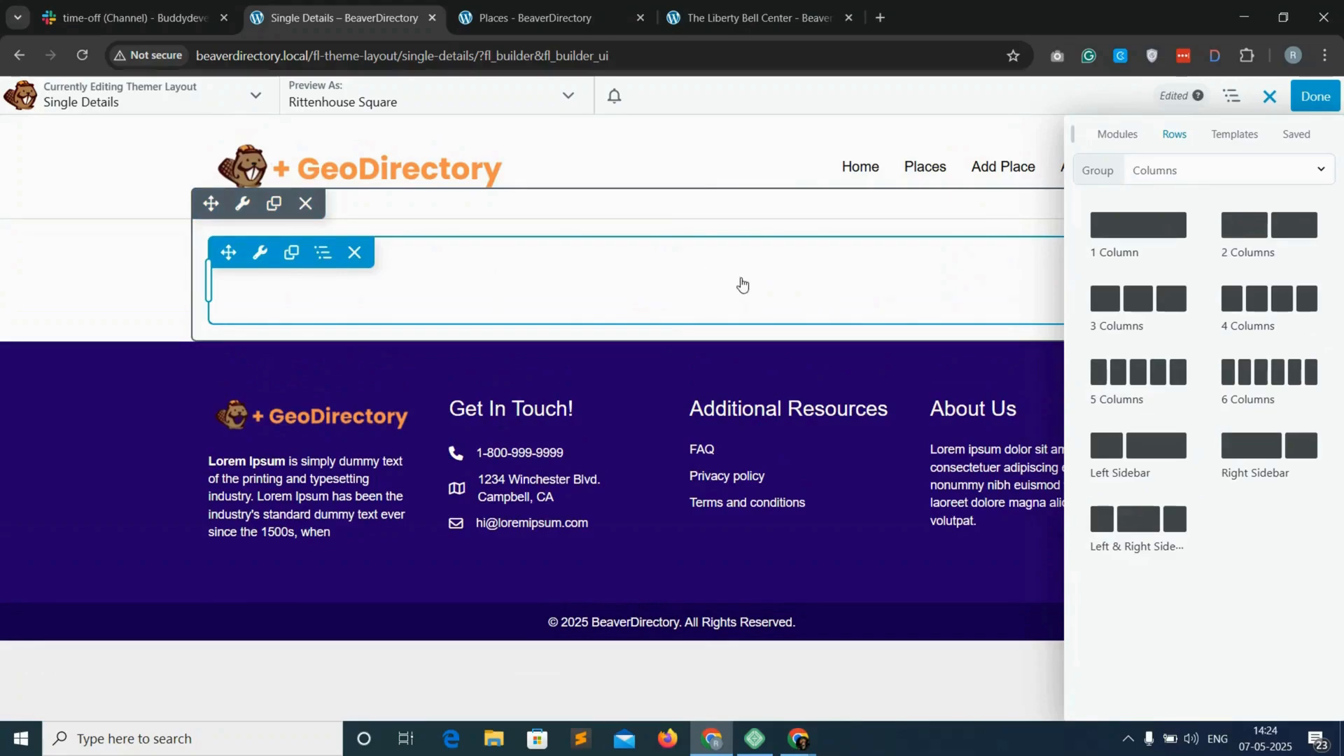
Place the GeoDirectory (GD) post images widget from the WordPress Widgets group in the new row.
click(1119, 136)
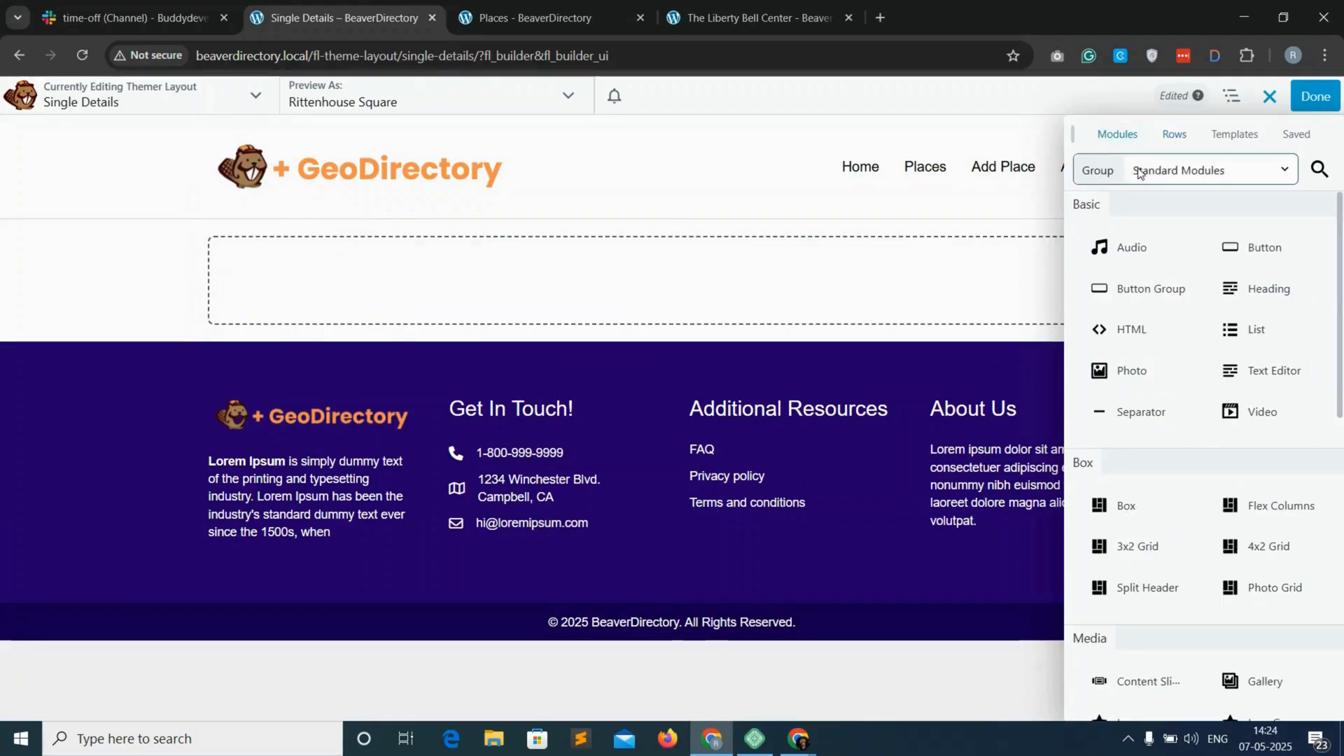
click(1166, 172)
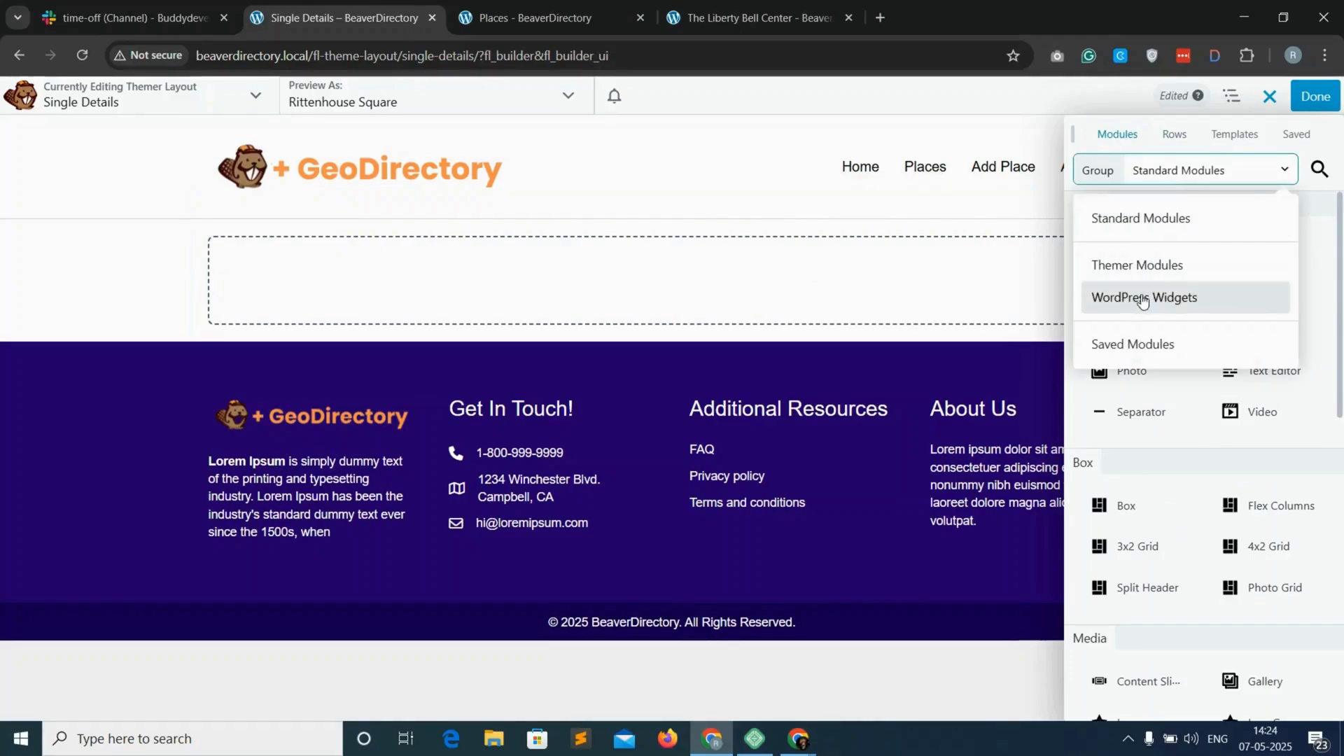
click(1161, 298)
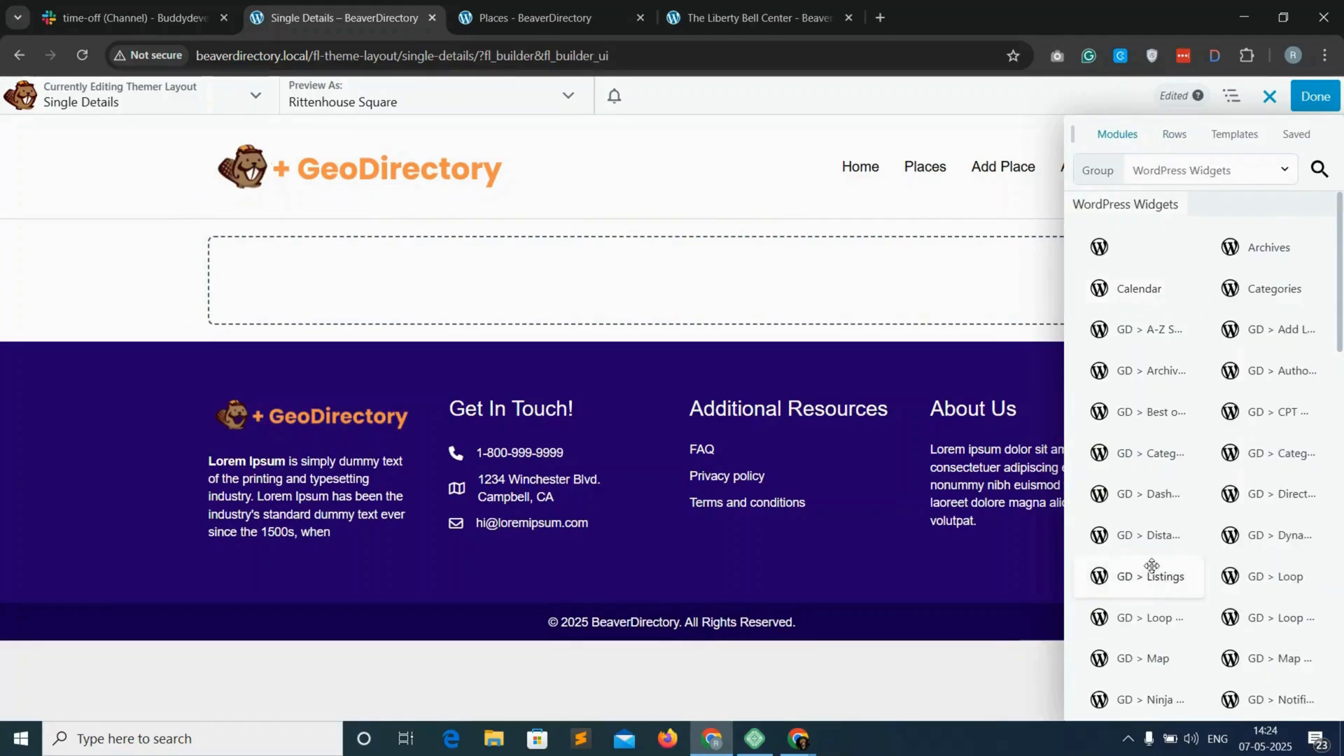
scroll(1164, 532, down, 5)
drag(1264, 486, 600, 304)
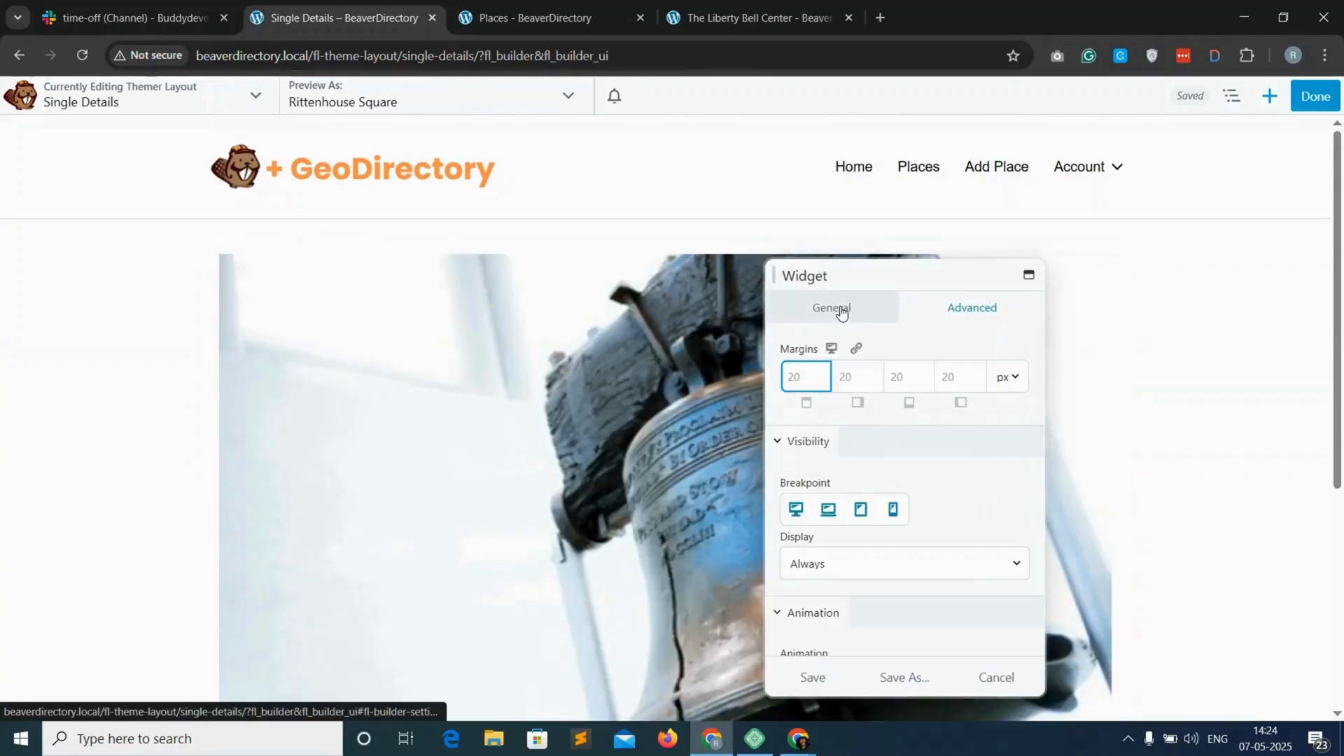
Set the images widget's image limit to 12 and its show limit to 2.
click(840, 309)
scroll(862, 455, down, 3)
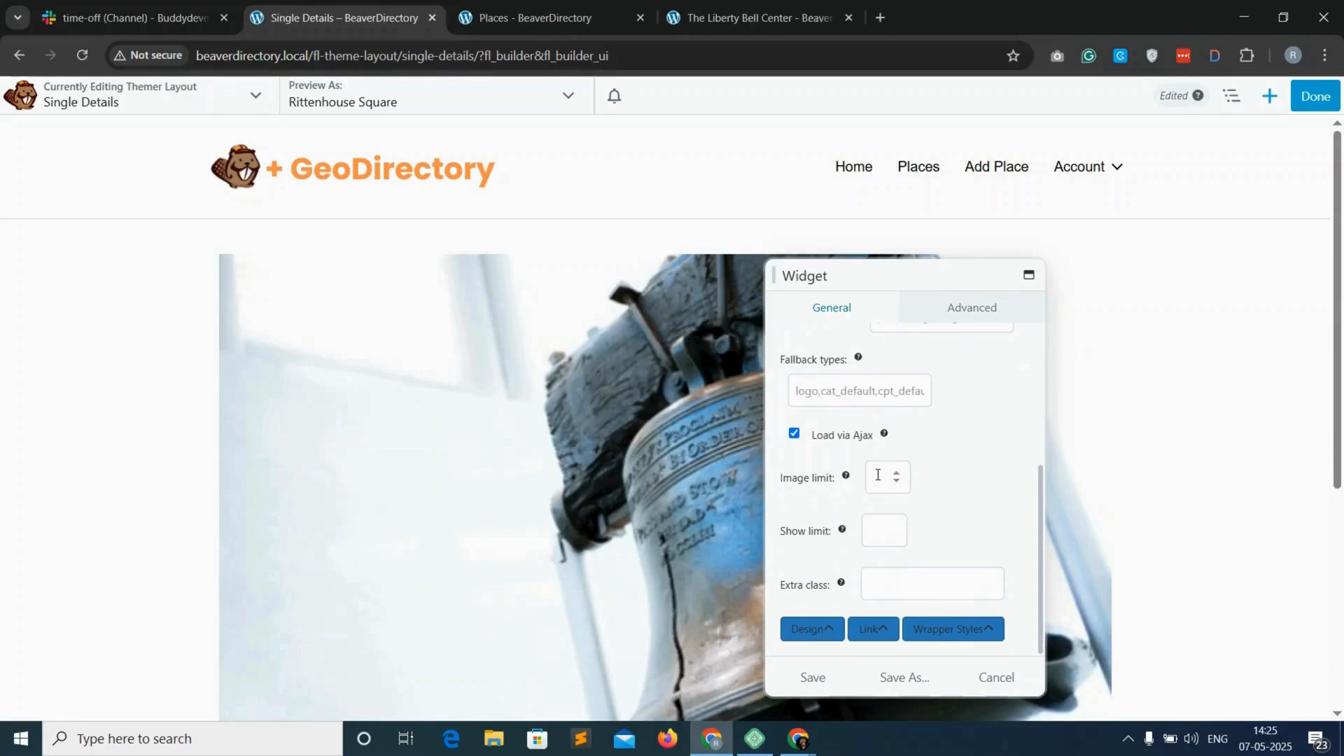
click(876, 533)
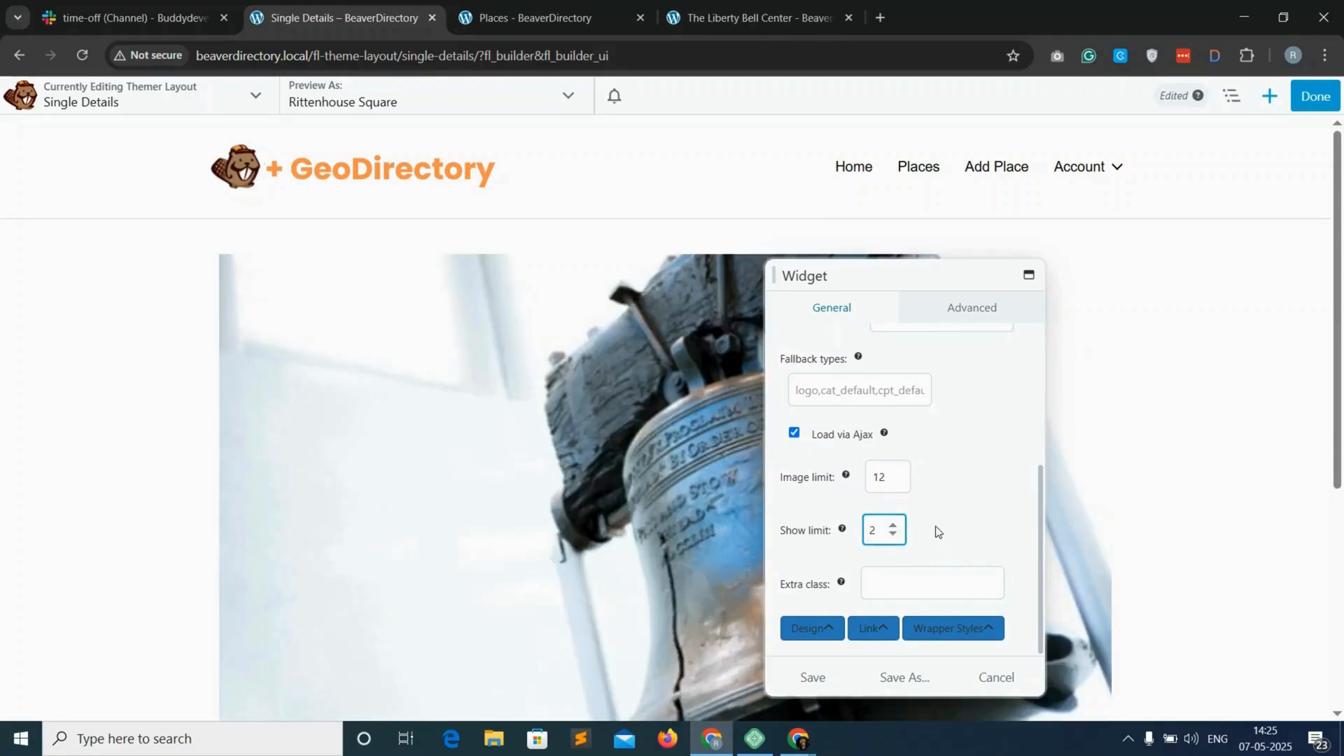
In the widget's design settings, set the output type to Slider and turn off Show title.
click(815, 628)
scroll(891, 582, down, 4)
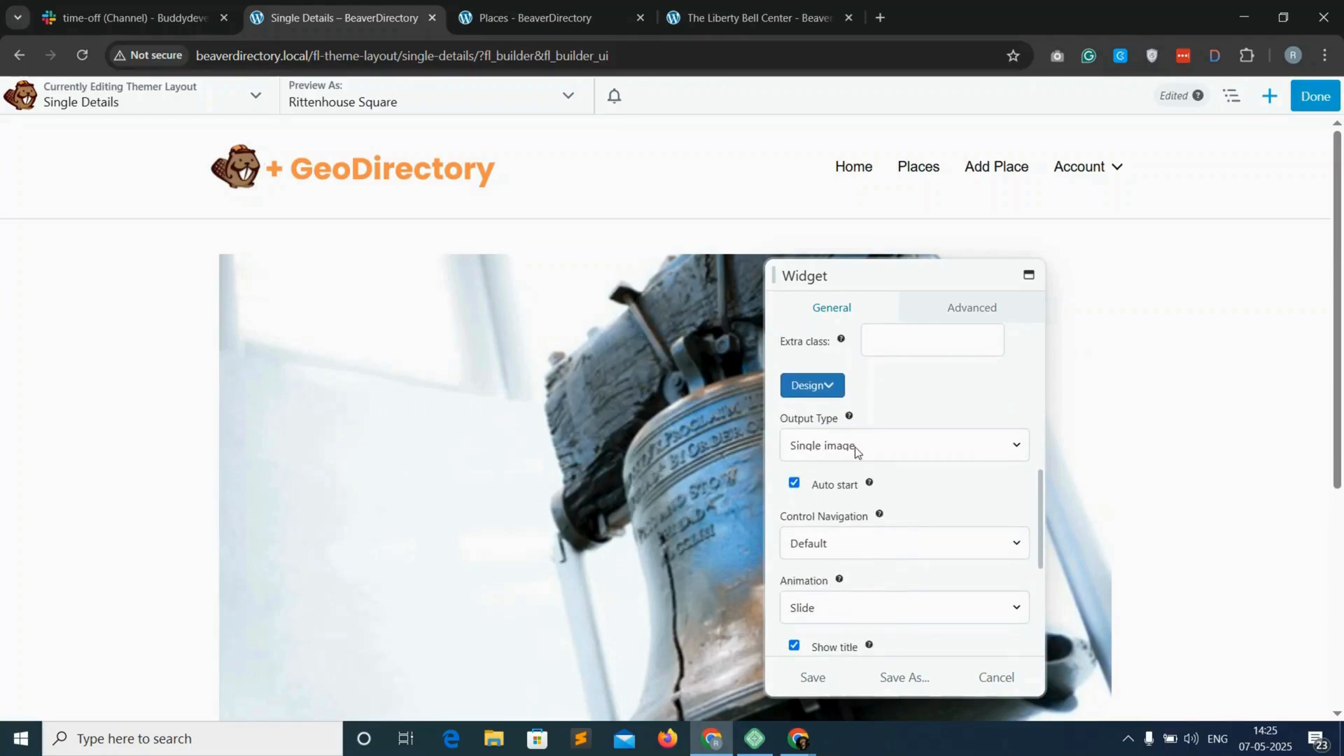
click(856, 450)
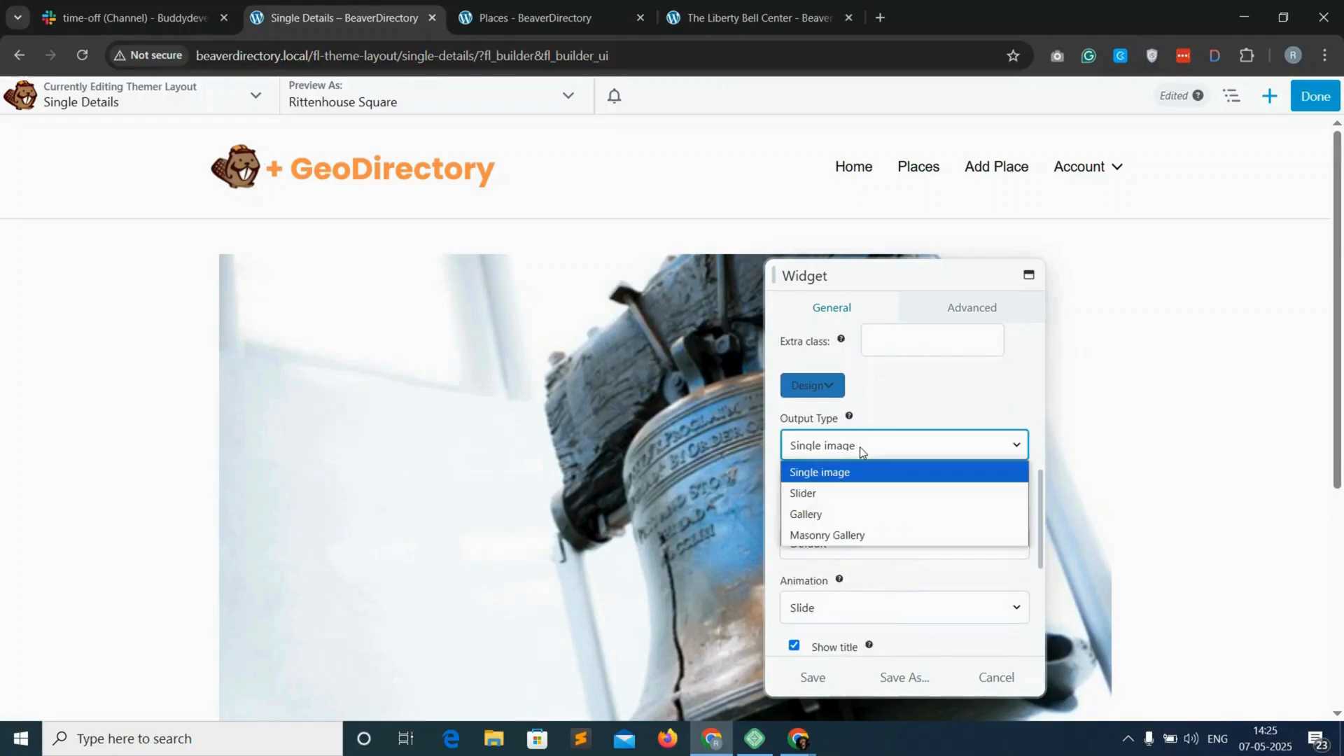
click(824, 495)
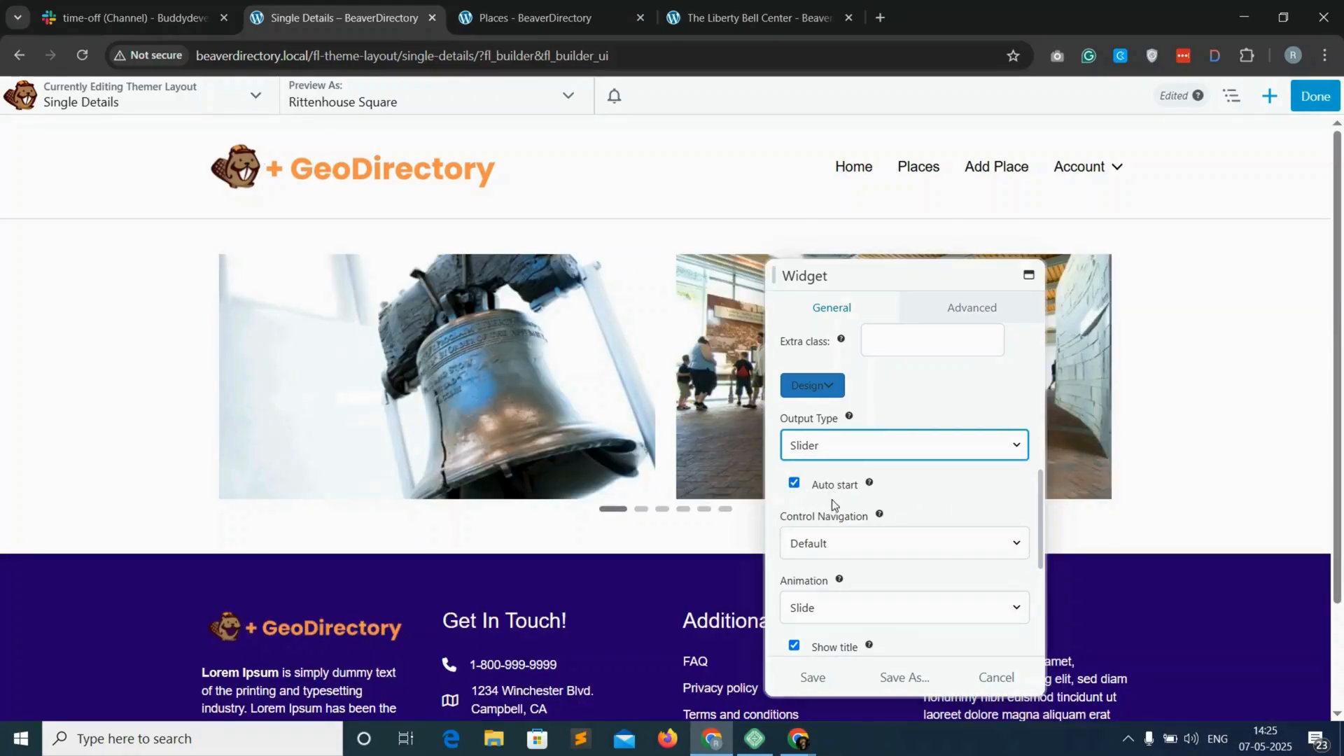
scroll(833, 504, down, 3)
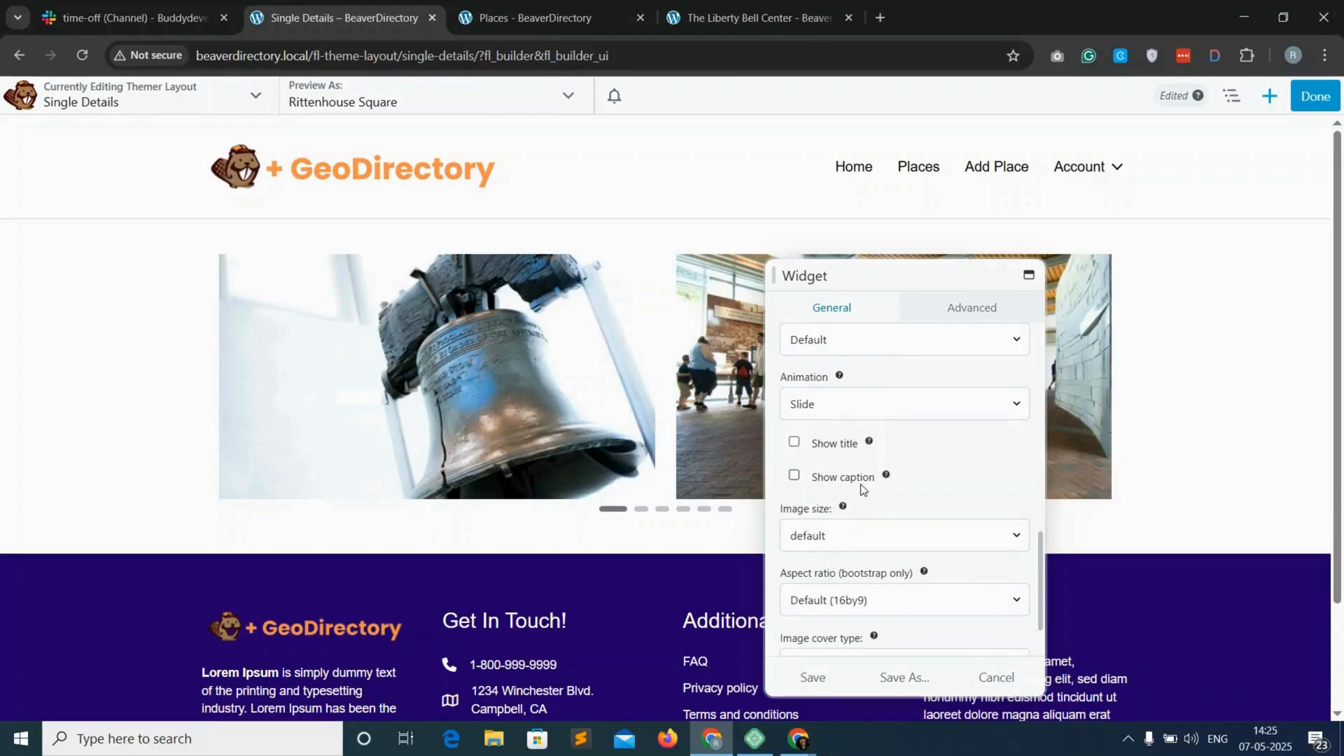
scroll(862, 488, down, 1)
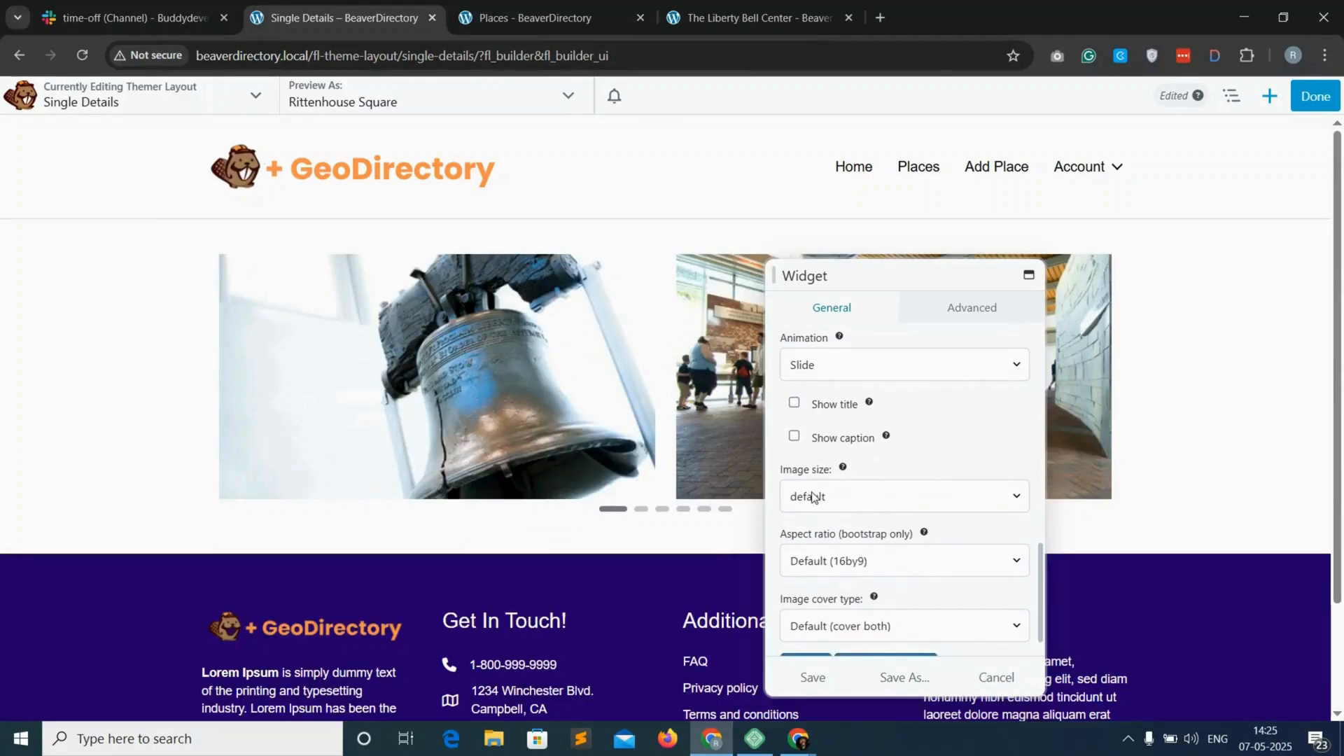
scroll(844, 495, down, 1)
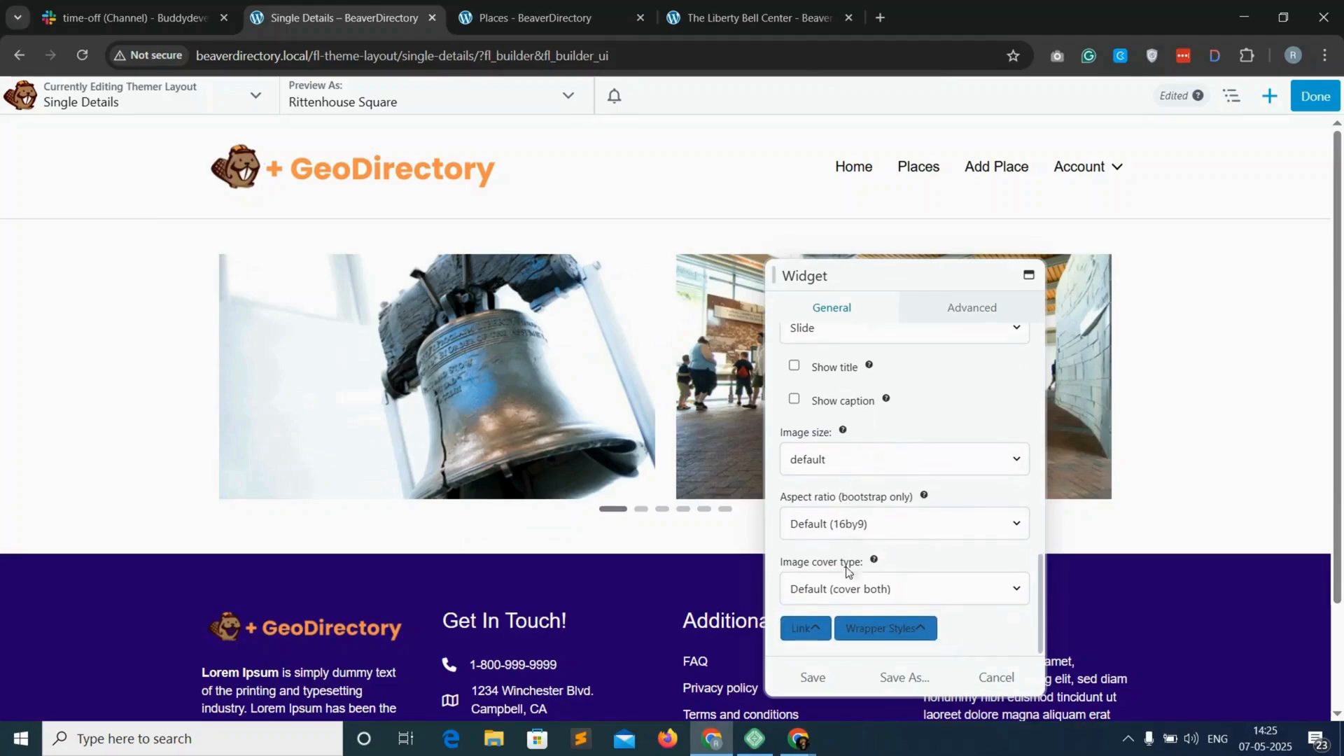
Review the images widget's link and wrapper style settings, including margins, padding and border options.
click(806, 632)
scroll(828, 534, down, 4)
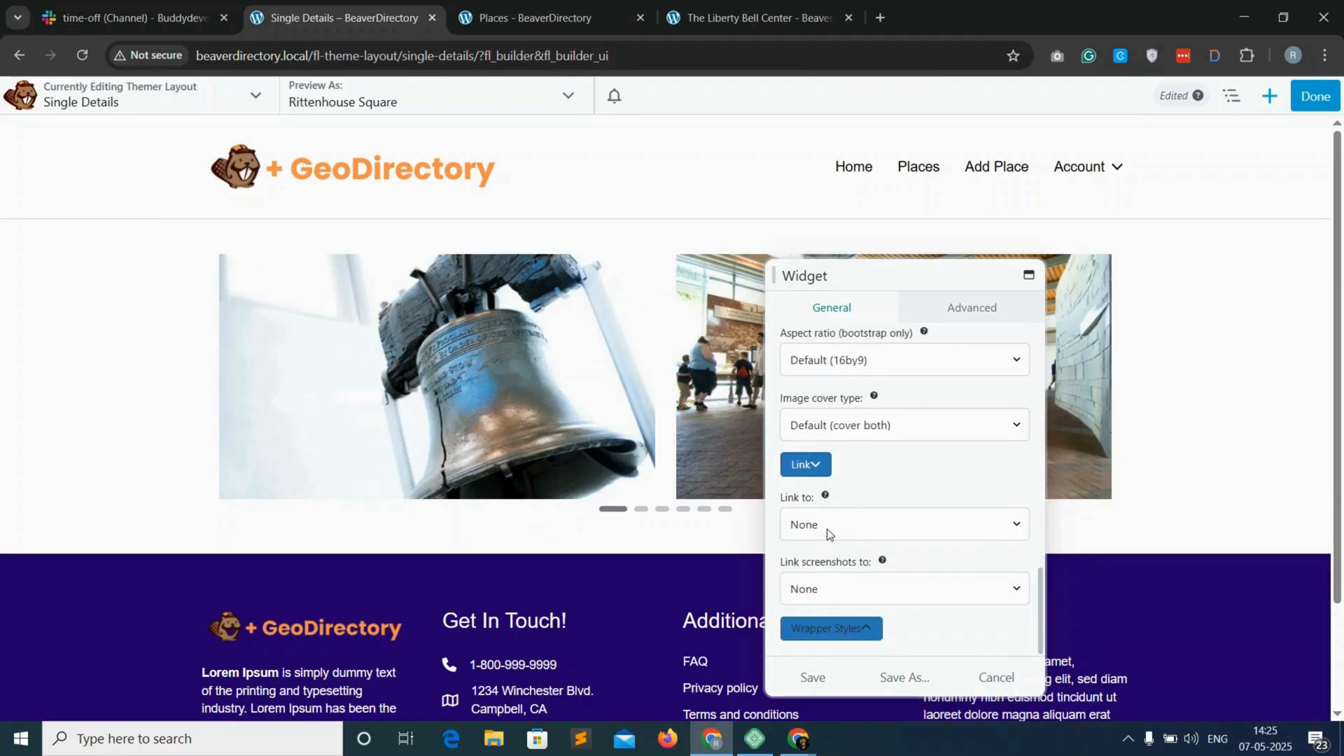
click(865, 633)
scroll(883, 514, down, 6)
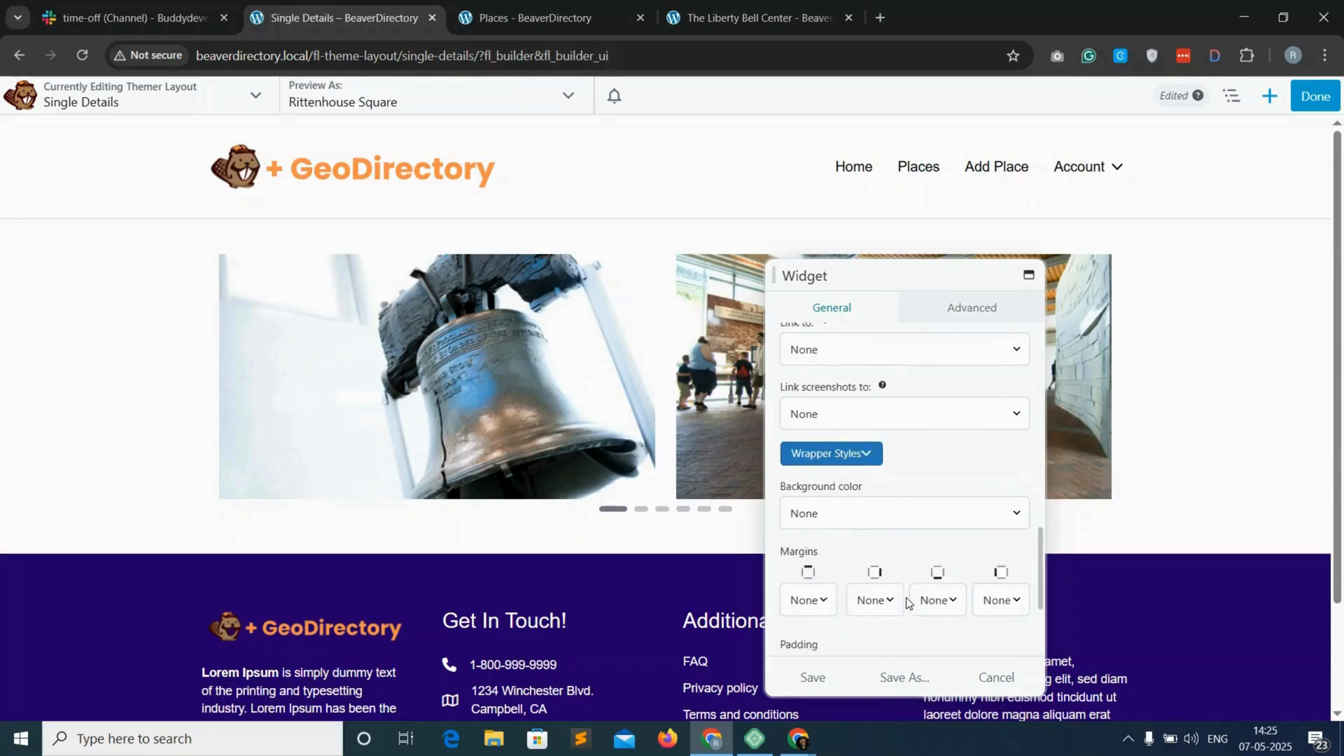
scroll(875, 518, down, 3)
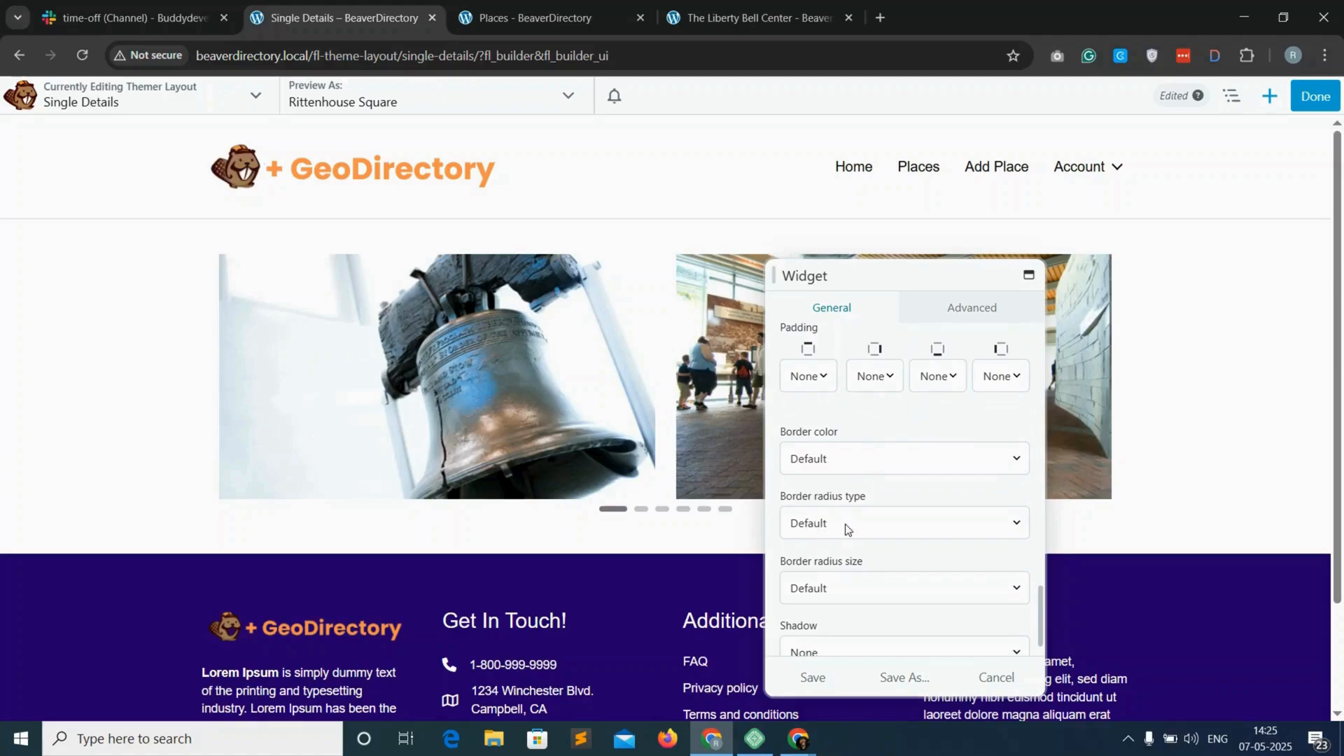
click(845, 524)
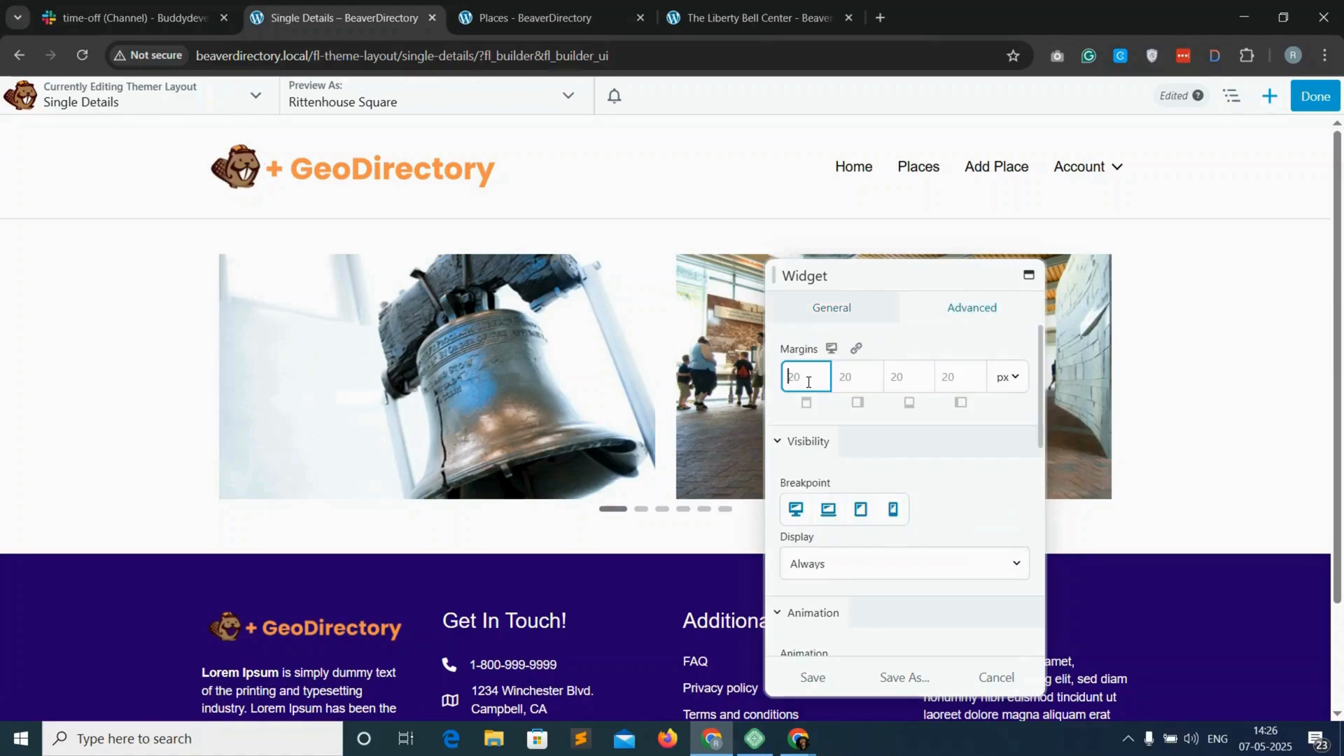
Set all four margins of the images widget to a linked 0 px in its advanced settings and save the widget.
text(0)
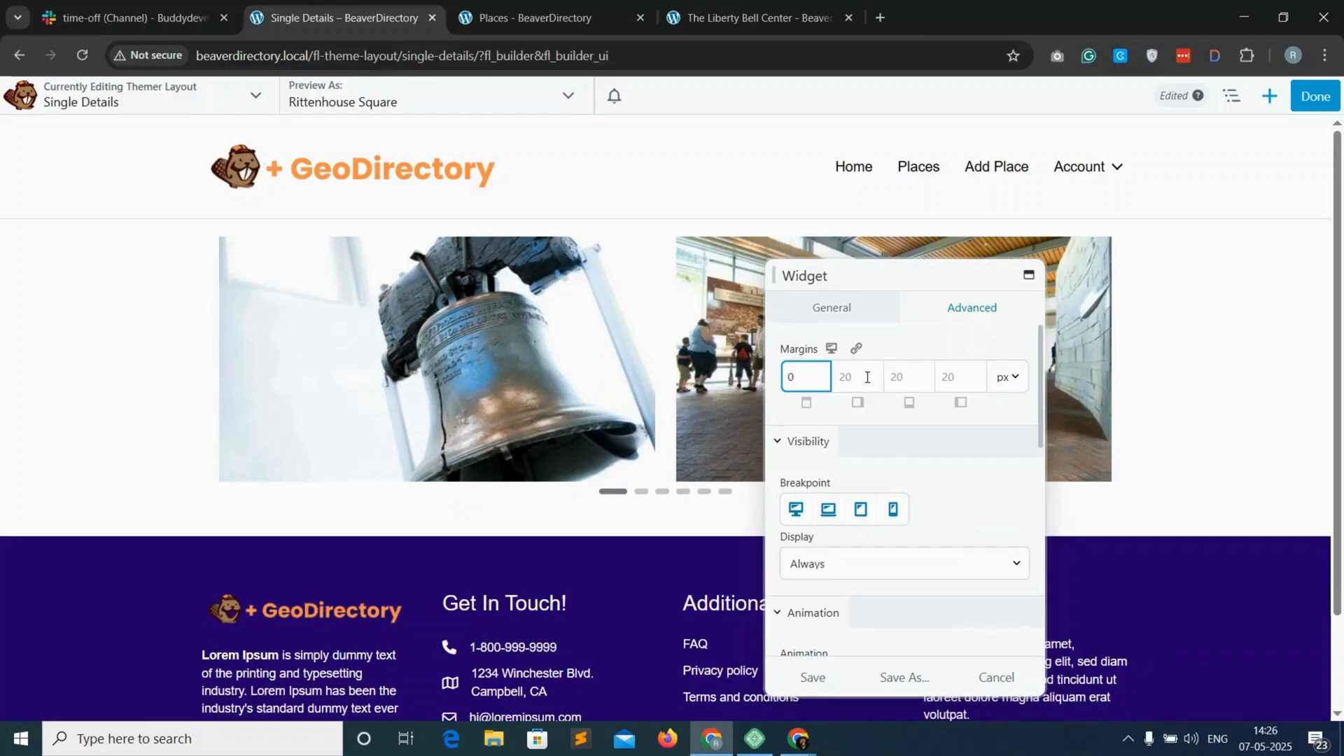
click(858, 357)
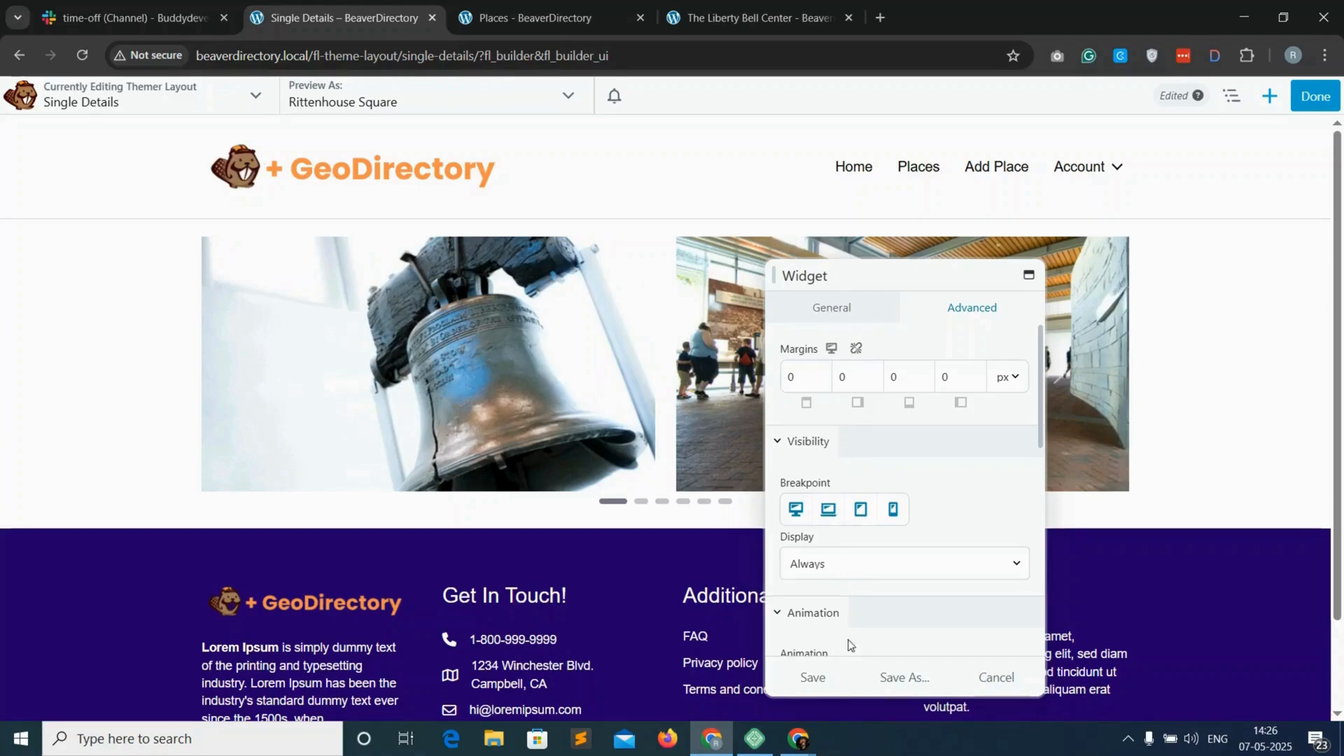
click(813, 678)
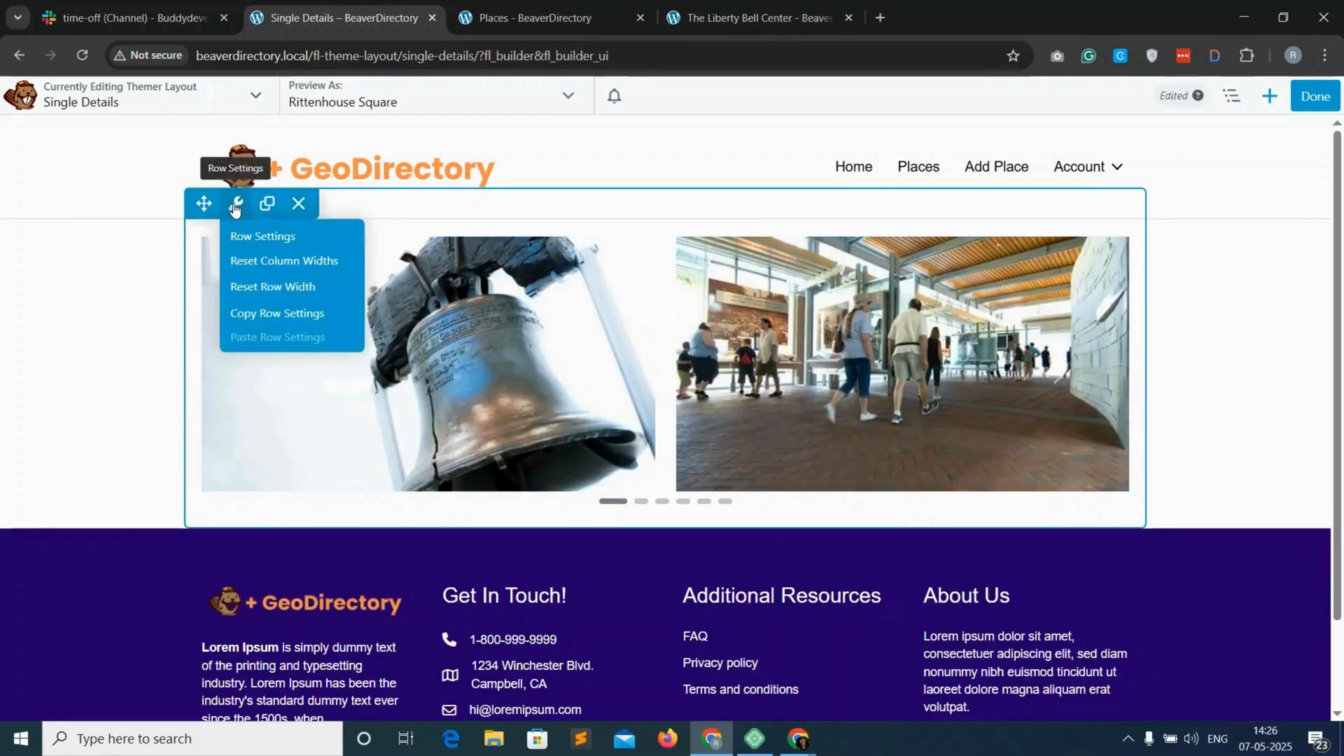
In the slider row's style settings, set both the row width and the content width to Full Width.
click(235, 208)
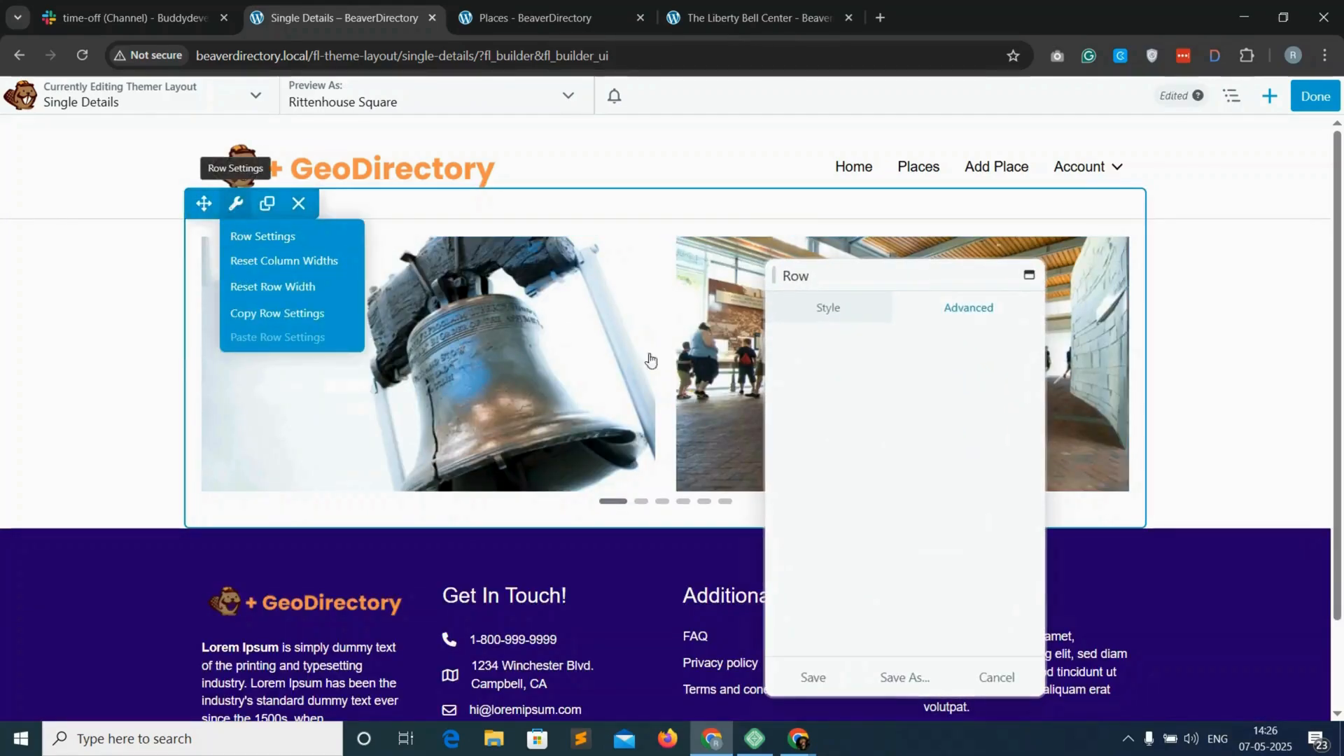
click(827, 315)
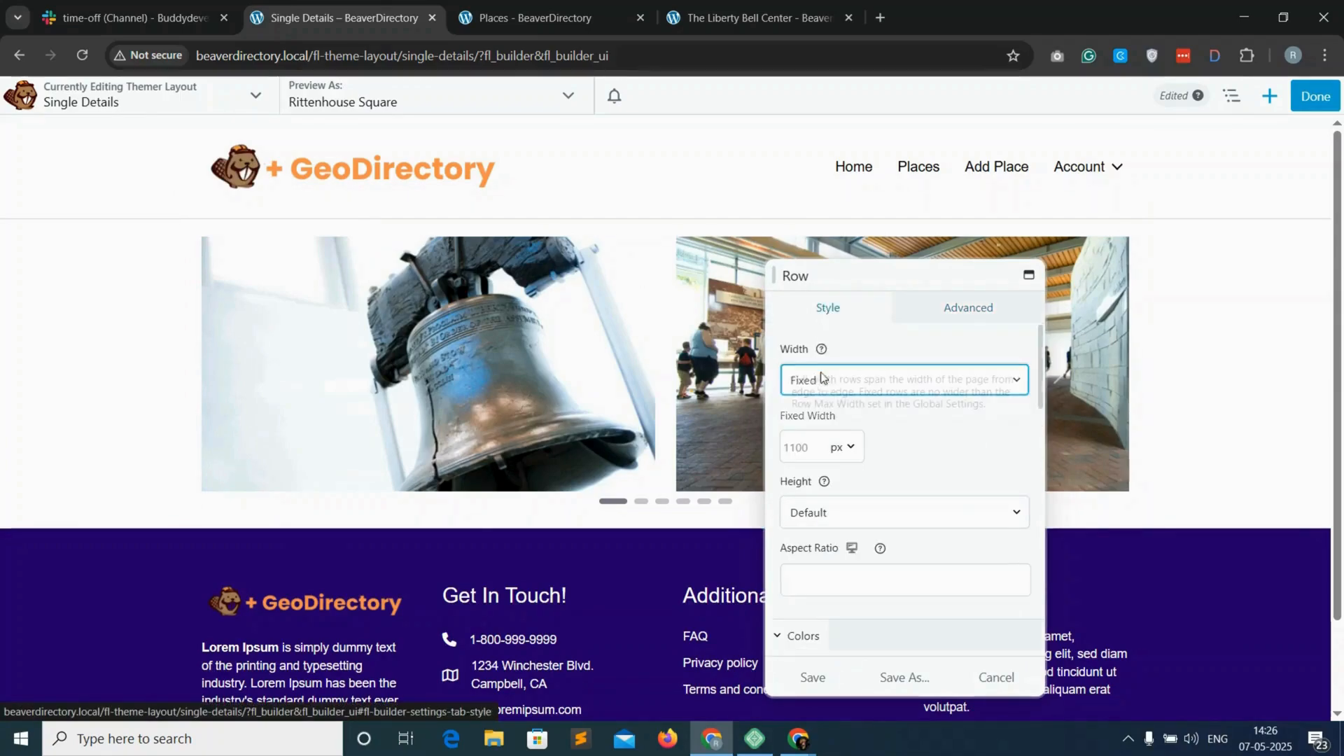
click(873, 388)
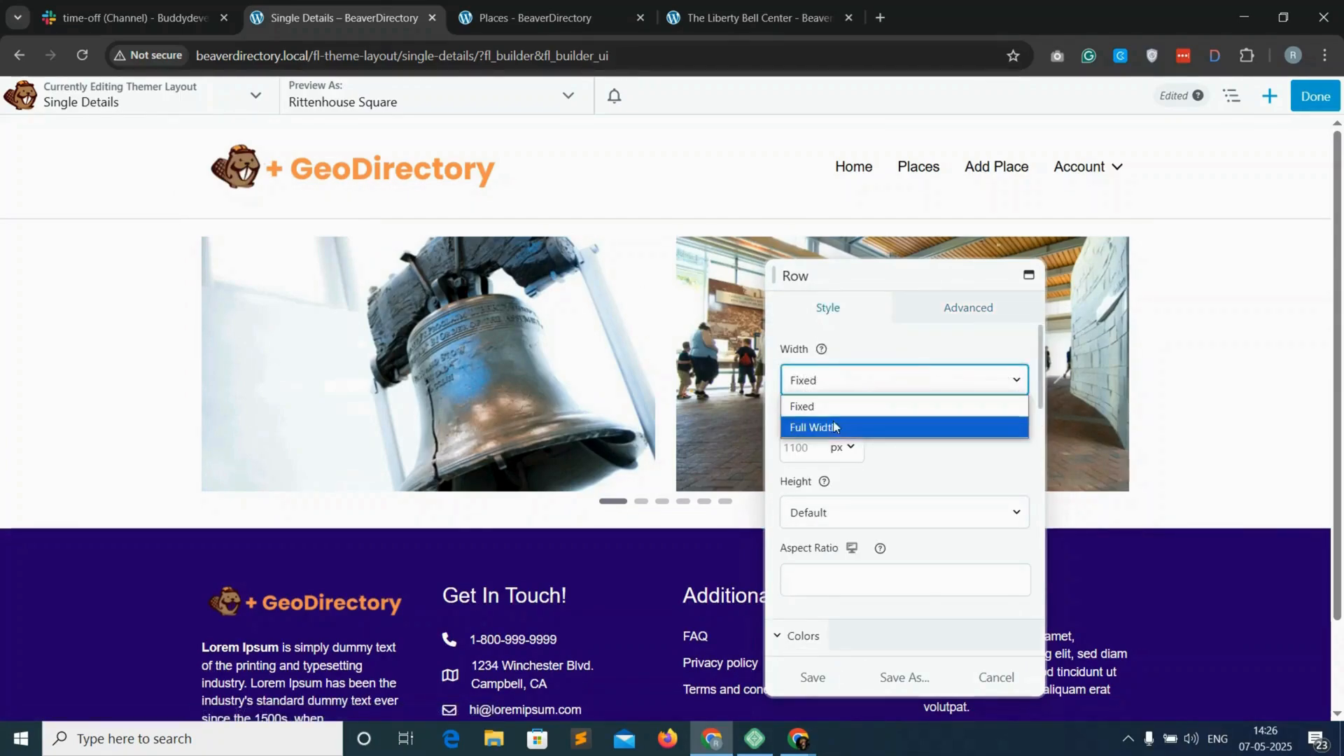
click(868, 426)
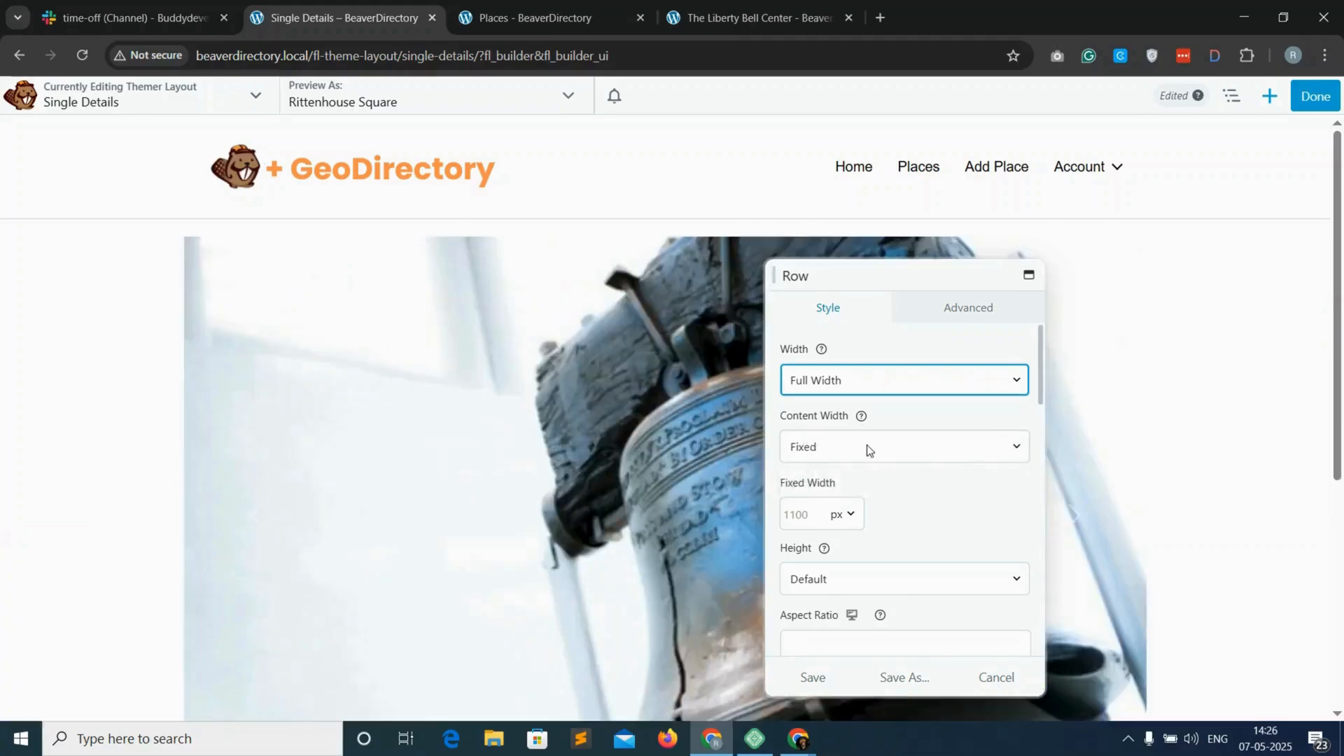
click(867, 447)
click(831, 494)
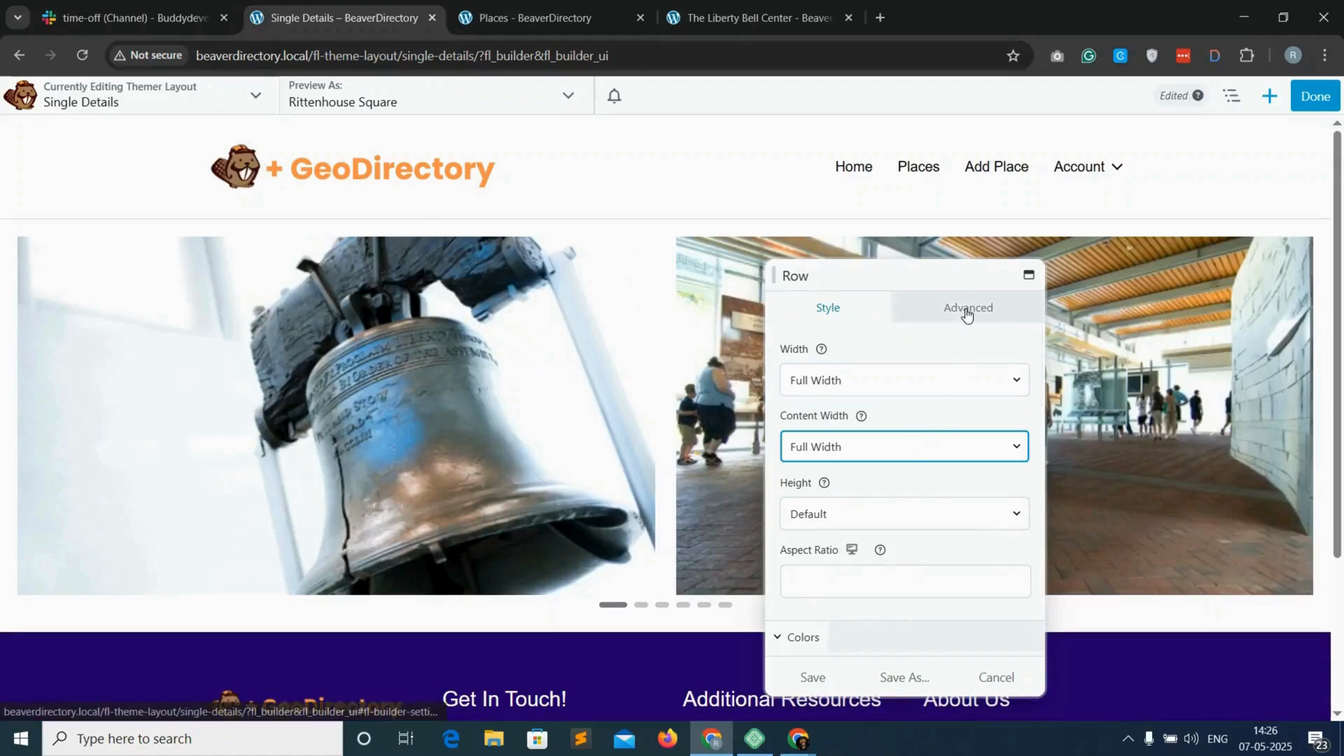
Set the slider row's padding to a linked 0 px on all four sides and save the row.
click(967, 309)
click(811, 412)
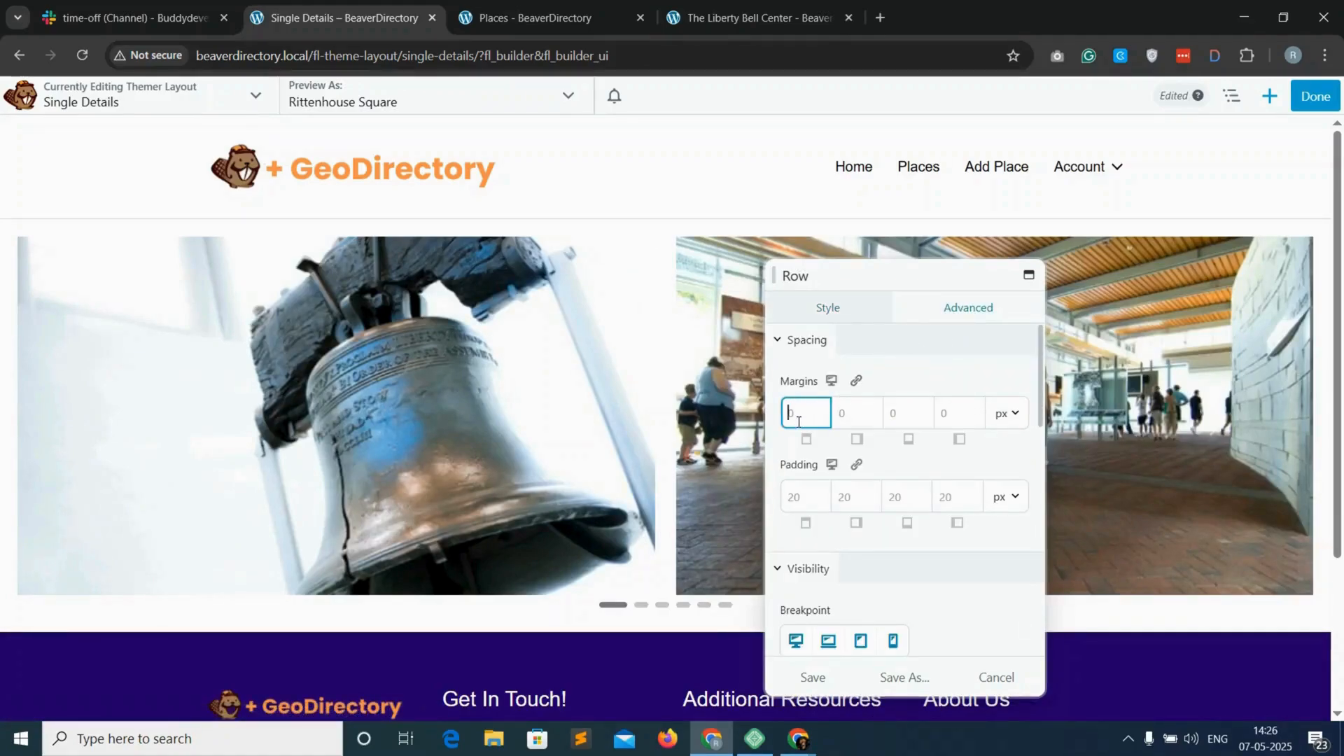
click(796, 498)
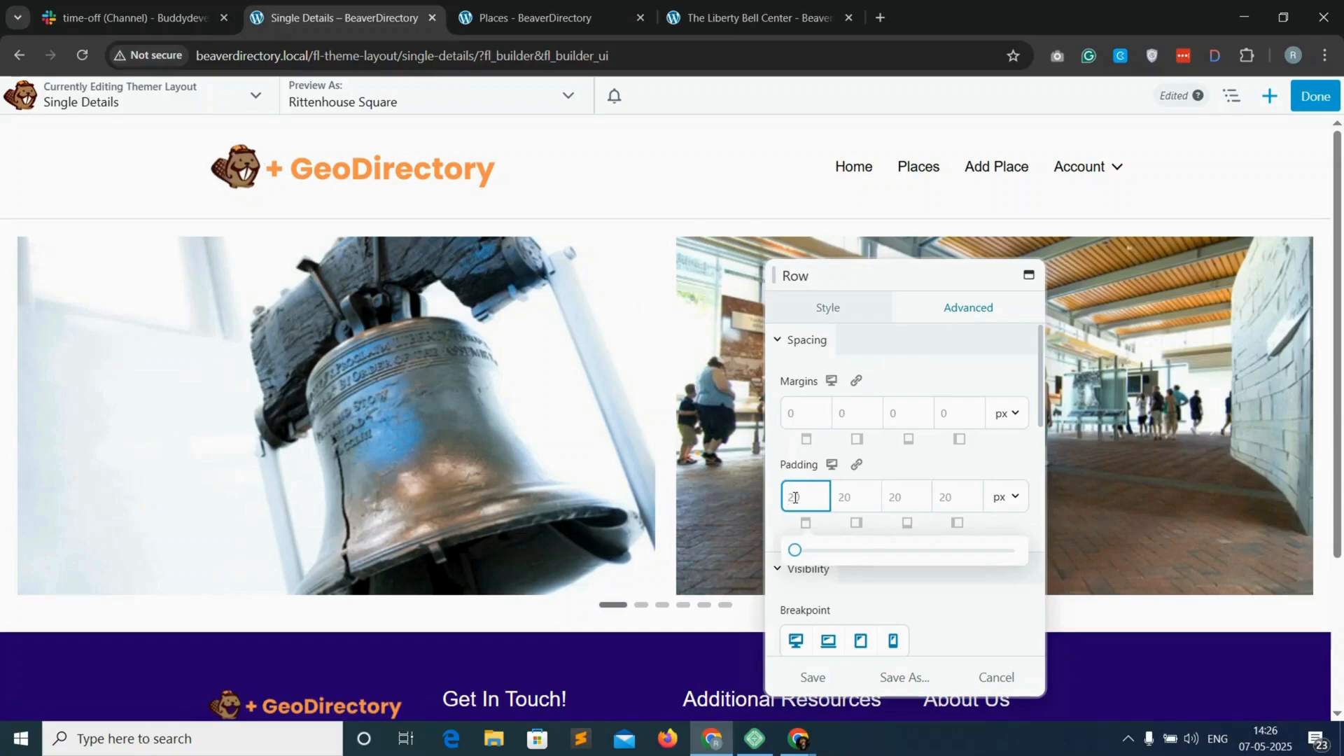
key(BackSpace)
key(BackSpace)
text(0)
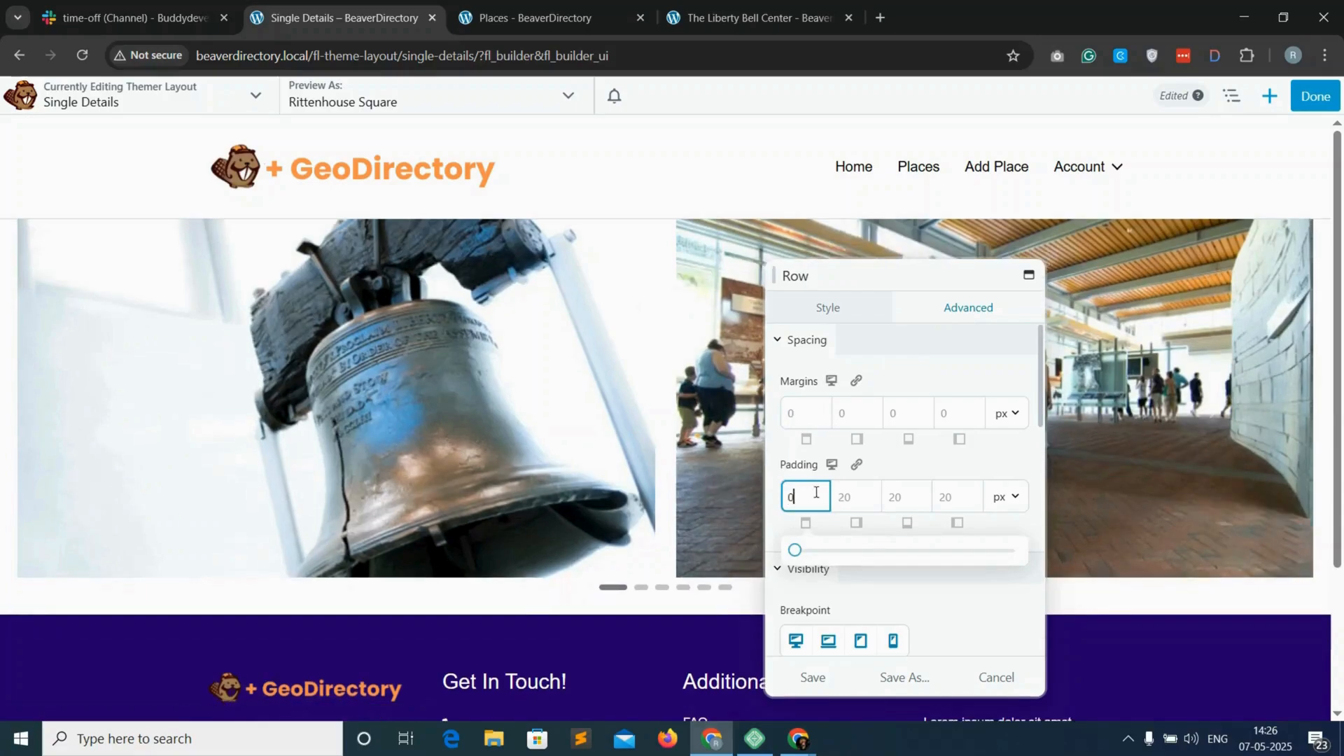
click(856, 465)
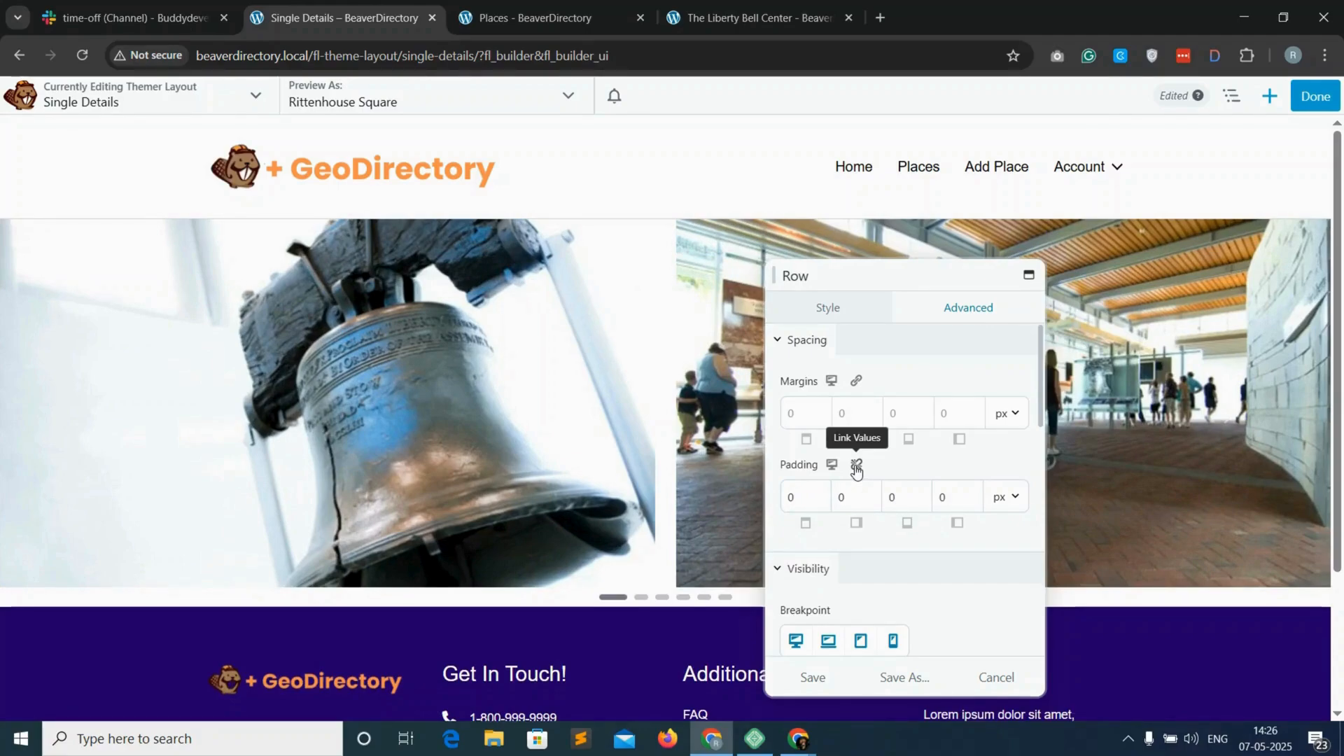
click(813, 678)
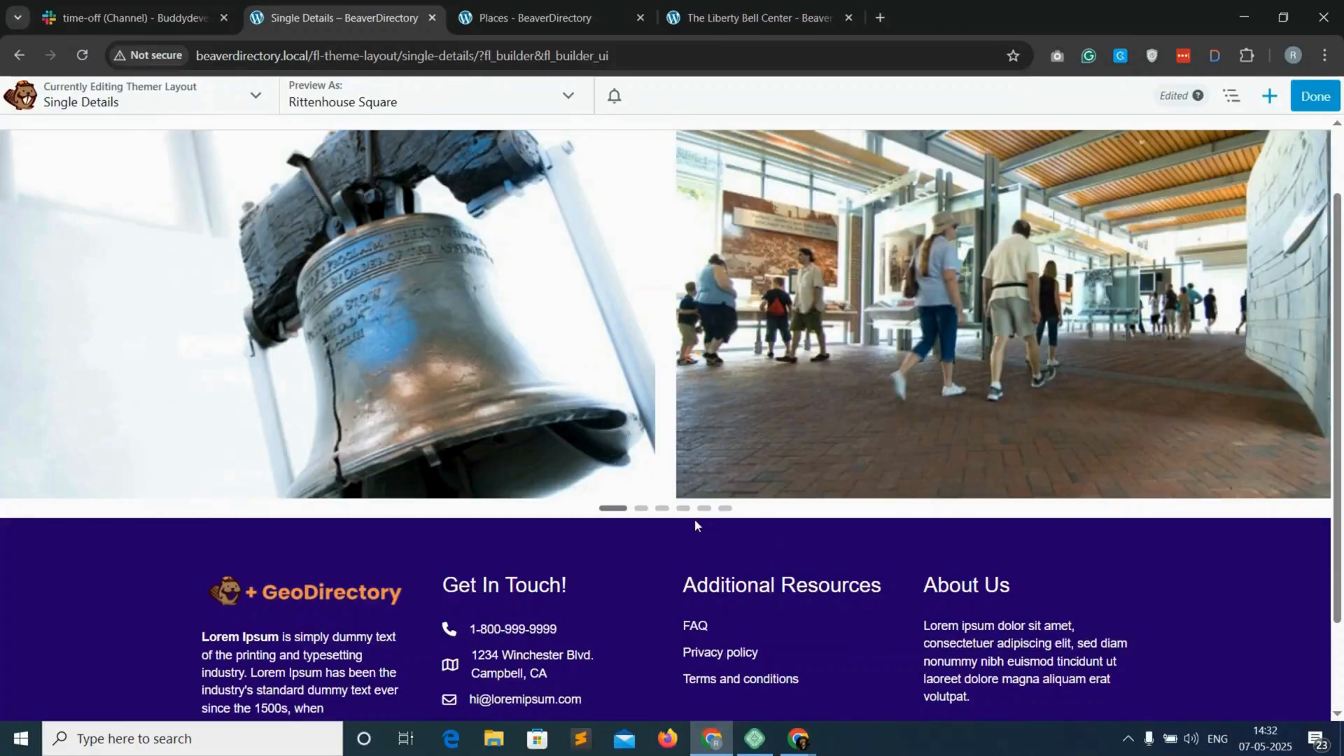
Add a two-column row below the image slider and split its second column into two narrower columns.
click(1270, 99)
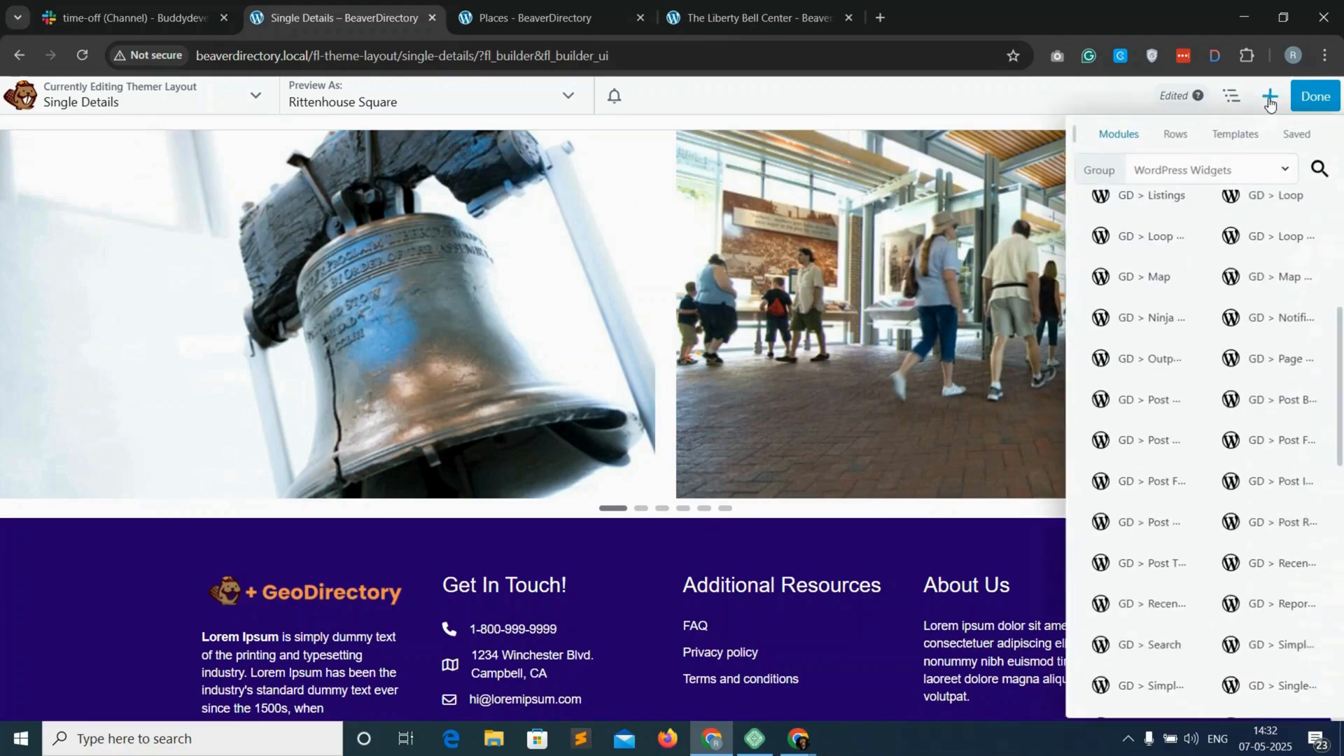
click(1175, 135)
drag(1253, 235, 638, 577)
drag(1260, 236, 887, 534)
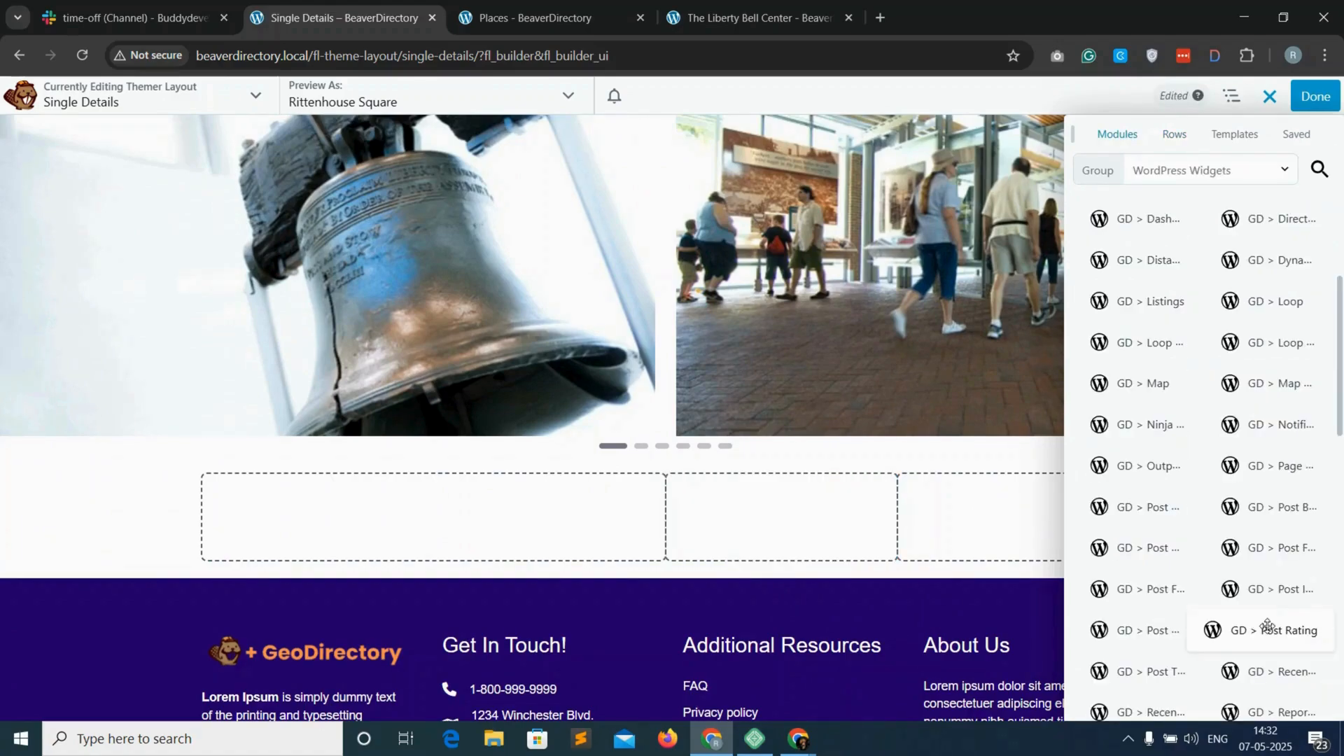
Place the GD > Post Rating widget in the middle column with its style set to All.
drag(1269, 633, 832, 538)
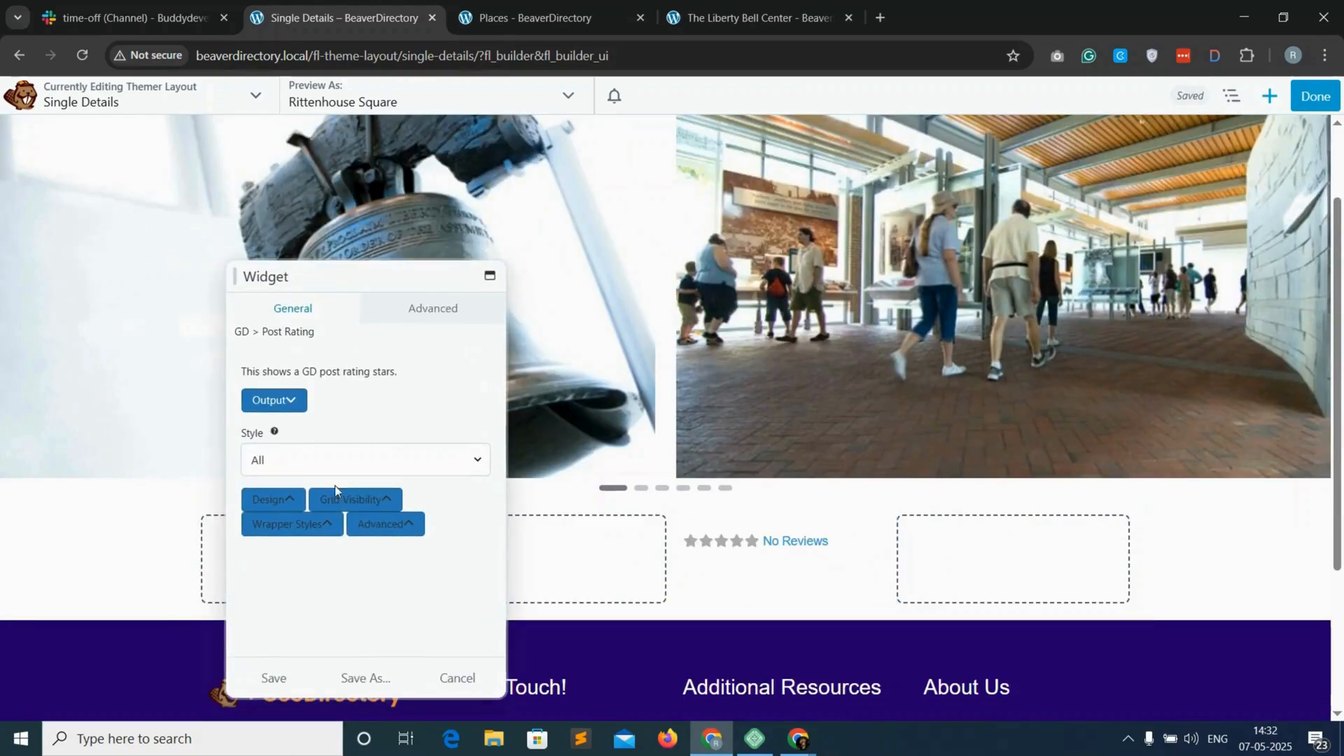
click(322, 461)
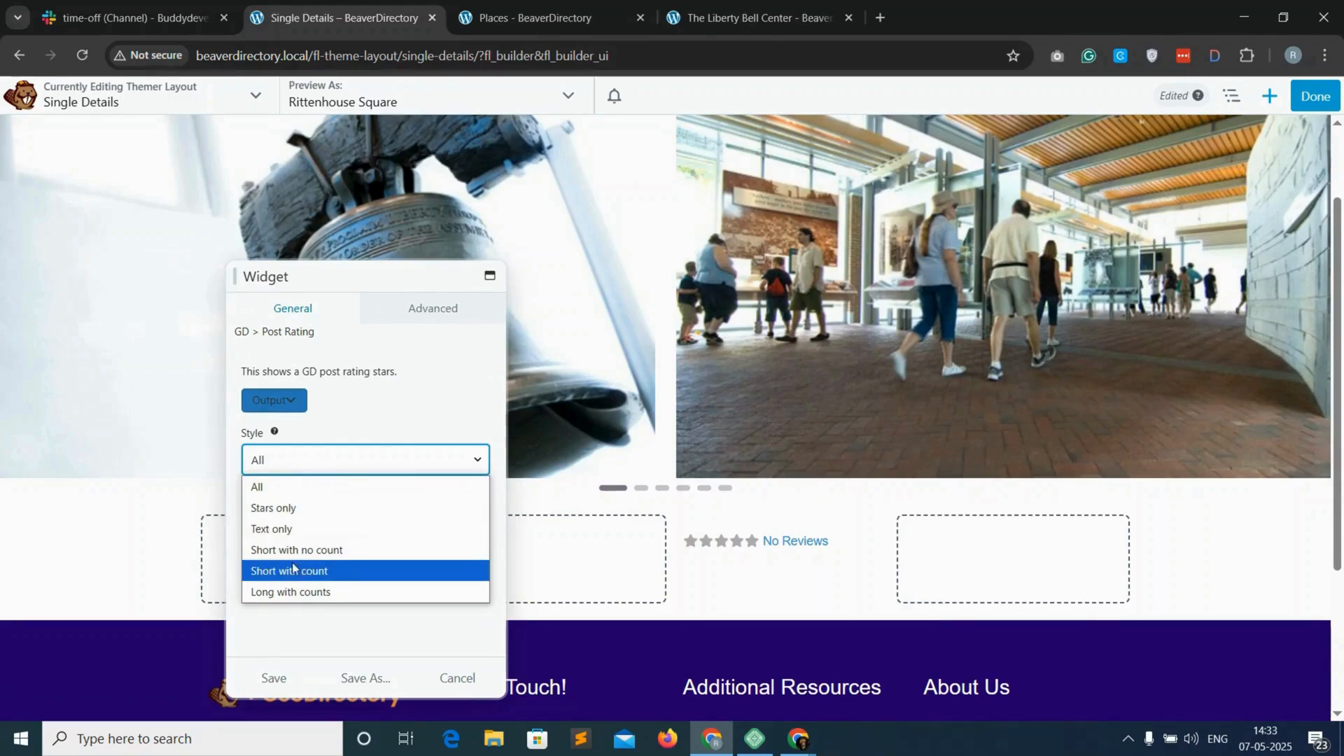
click(263, 488)
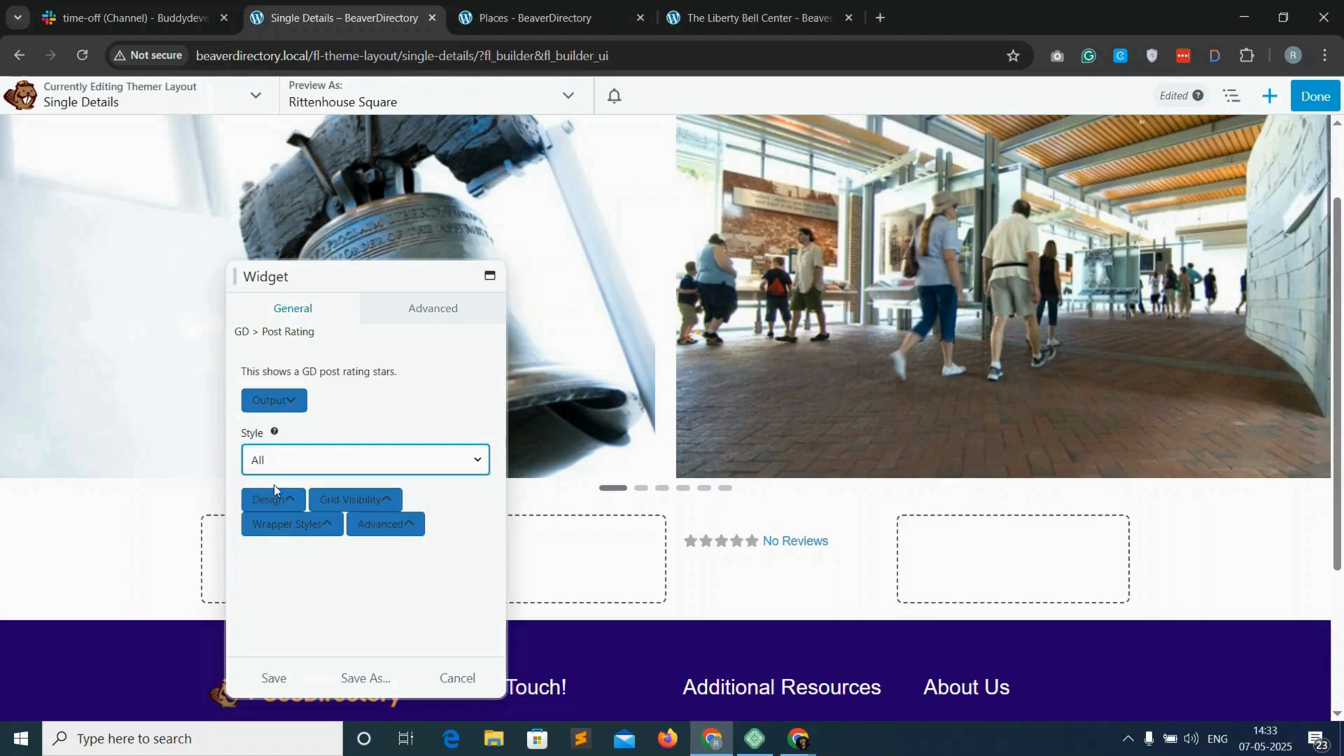
In the Post Rating widget's wrapper styles, set the alignment to Right and save the widget.
click(272, 499)
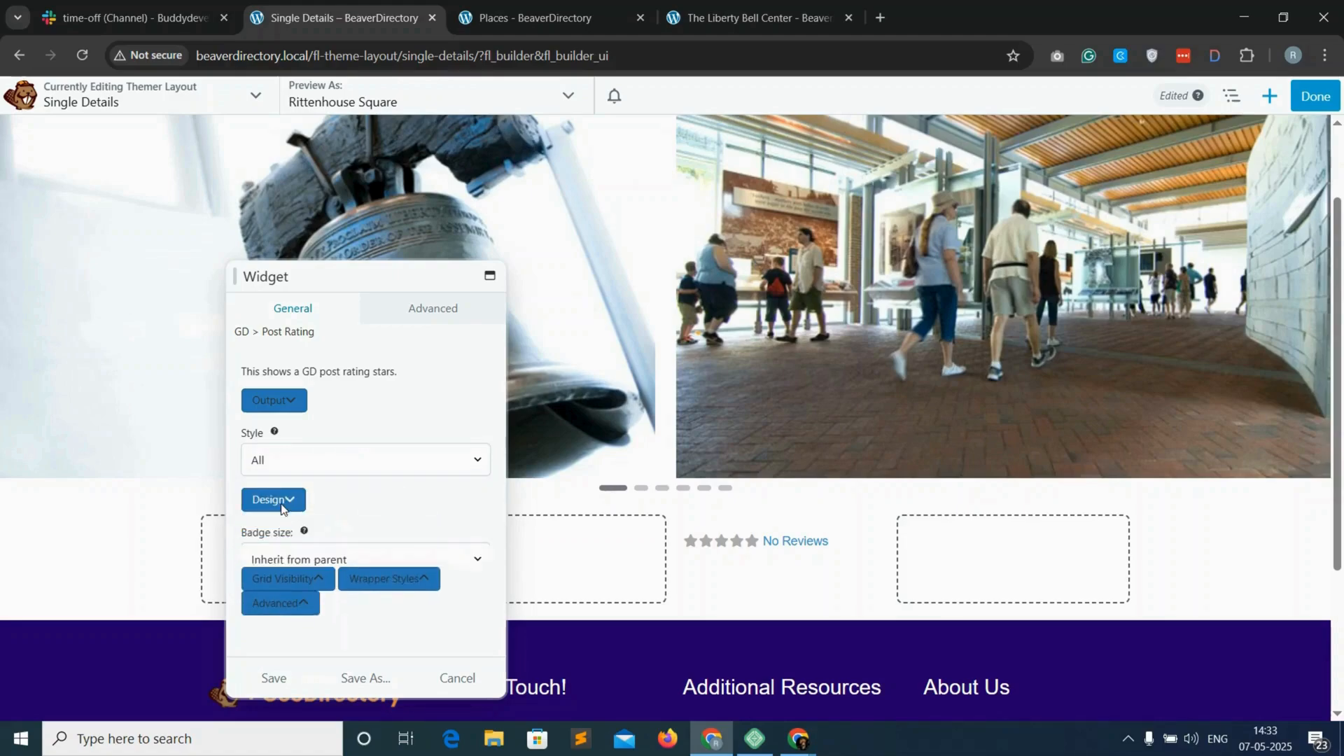
click(320, 561)
click(316, 599)
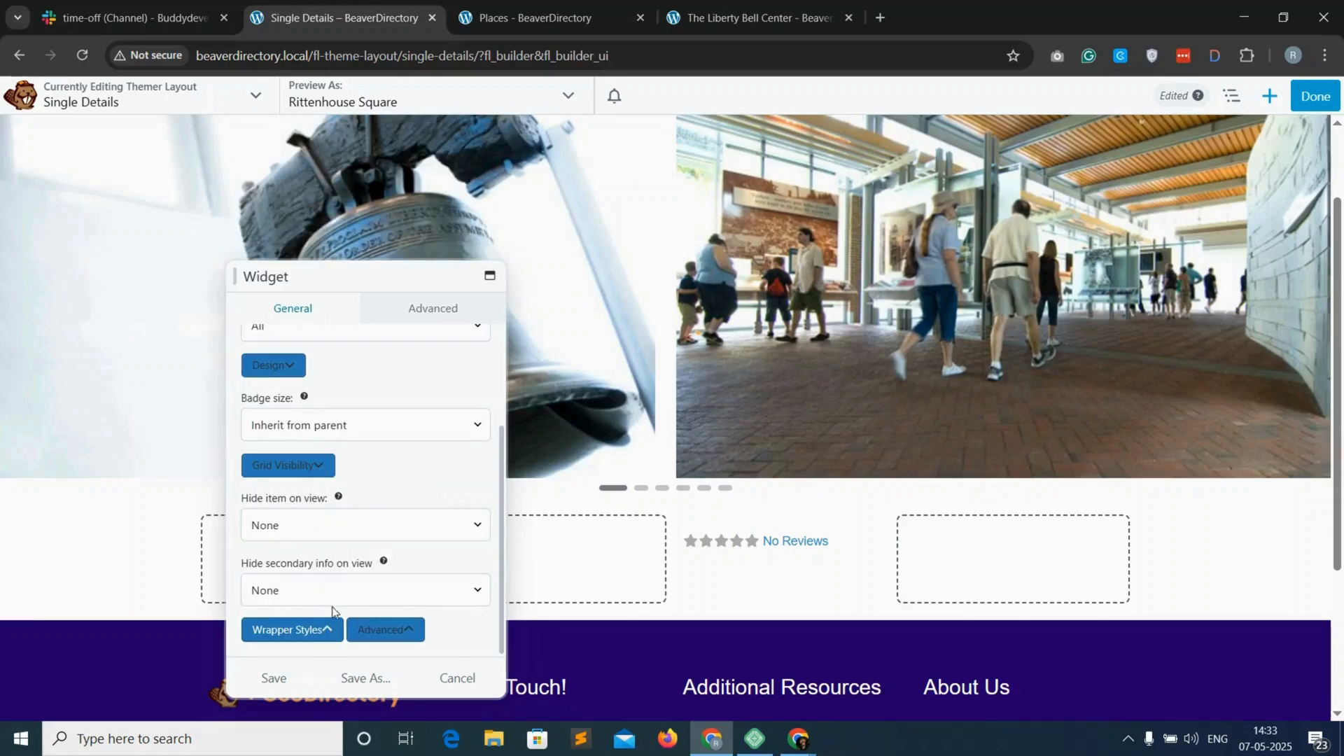
click(329, 629)
scroll(327, 566, down, 10)
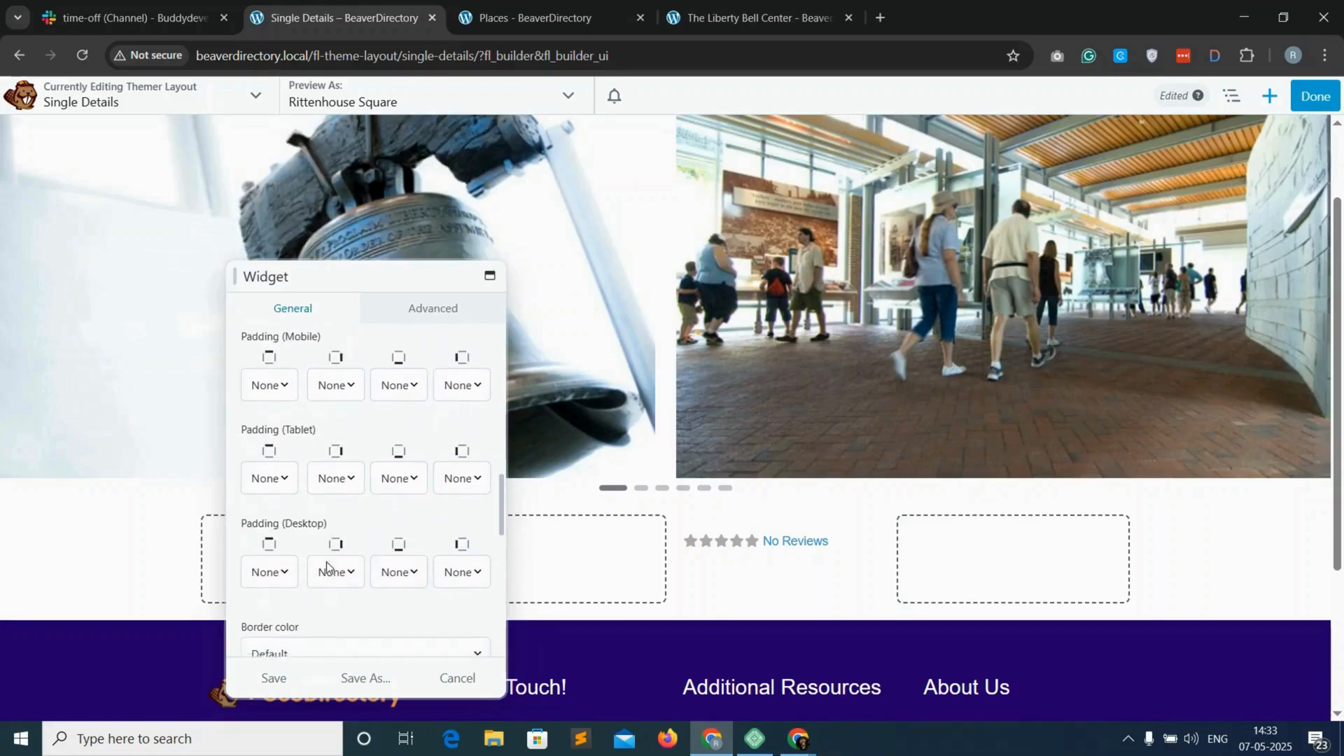
scroll(327, 566, down, 8)
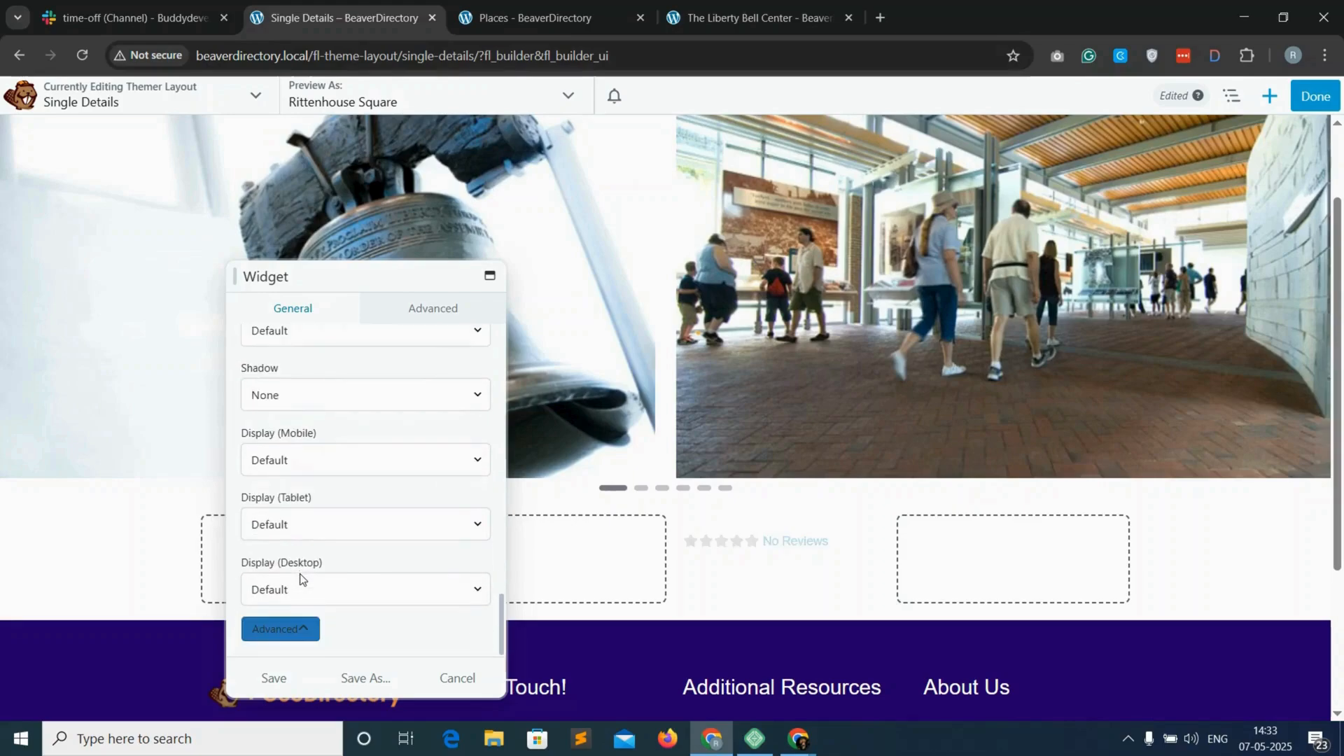
scroll(329, 575, up, 15)
click(299, 625)
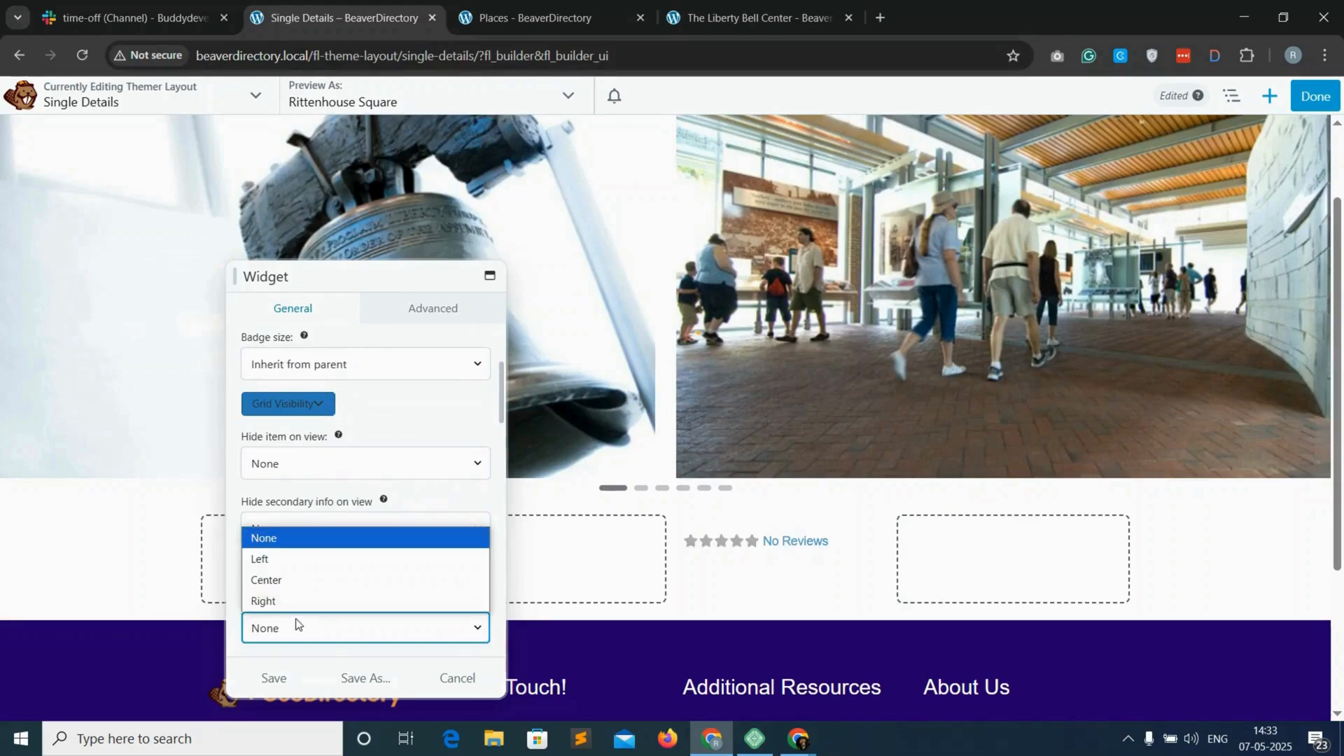
click(278, 596)
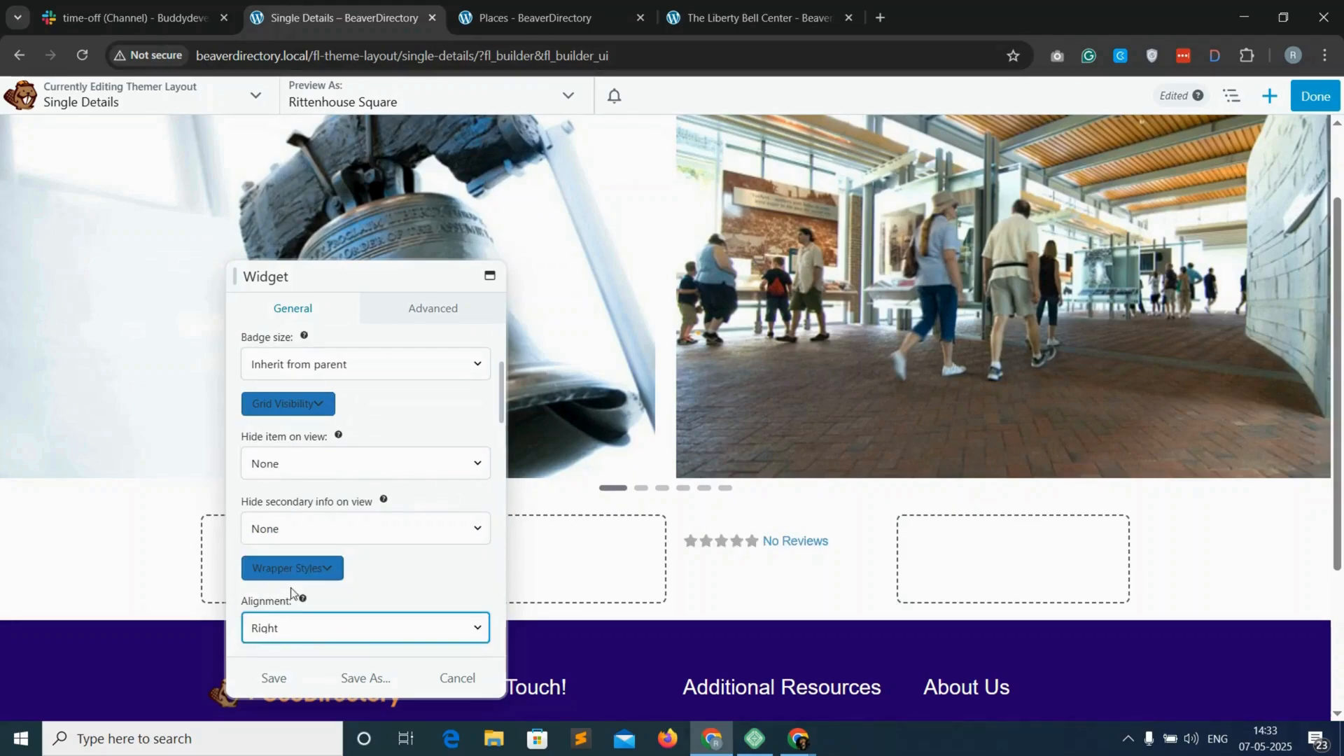
click(273, 678)
Place the GD > Post Favorite widget in the empty column beside the post rating.
click(1270, 96)
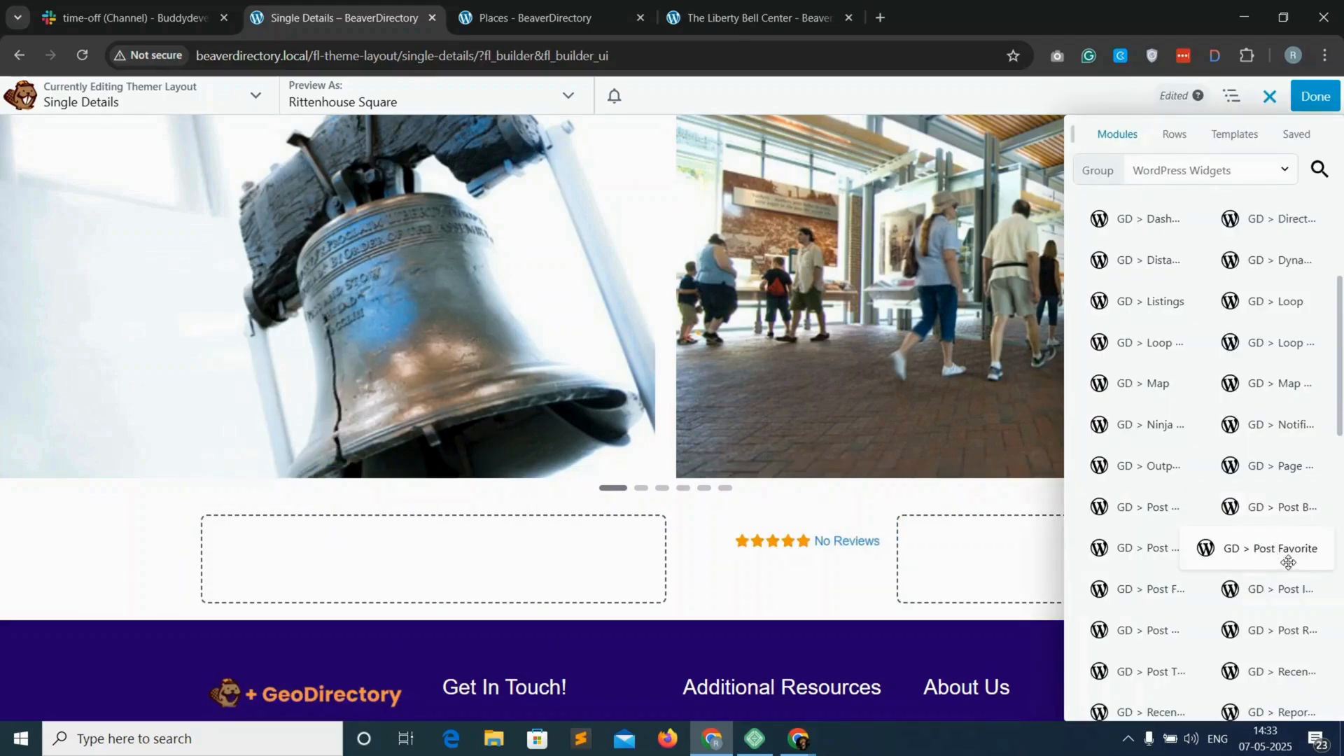
drag(1288, 562, 1048, 600)
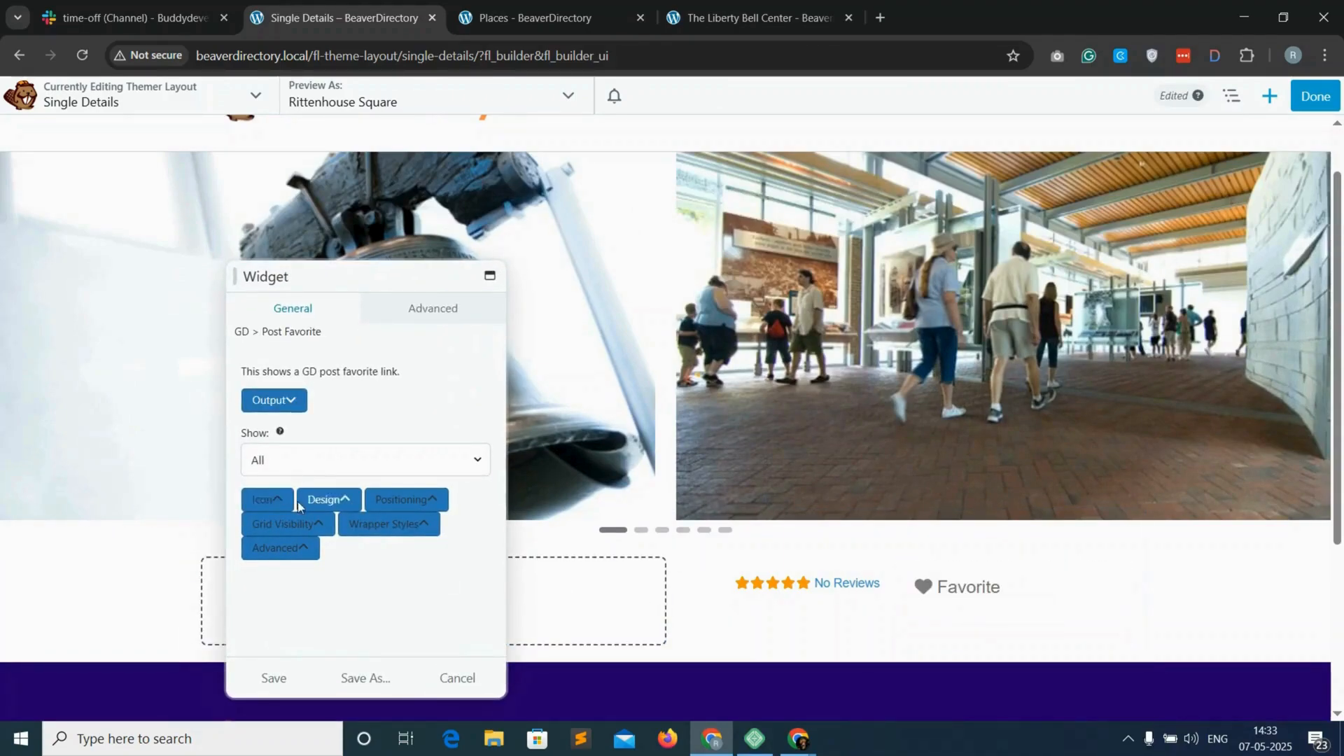
Set the Post Favorite widget's icon color off to RGB 130, 130, 130 and its icon color on to RGB 118, 116, 116.
click(267, 500)
scroll(276, 559, down, 1)
scroll(276, 559, down, 1)
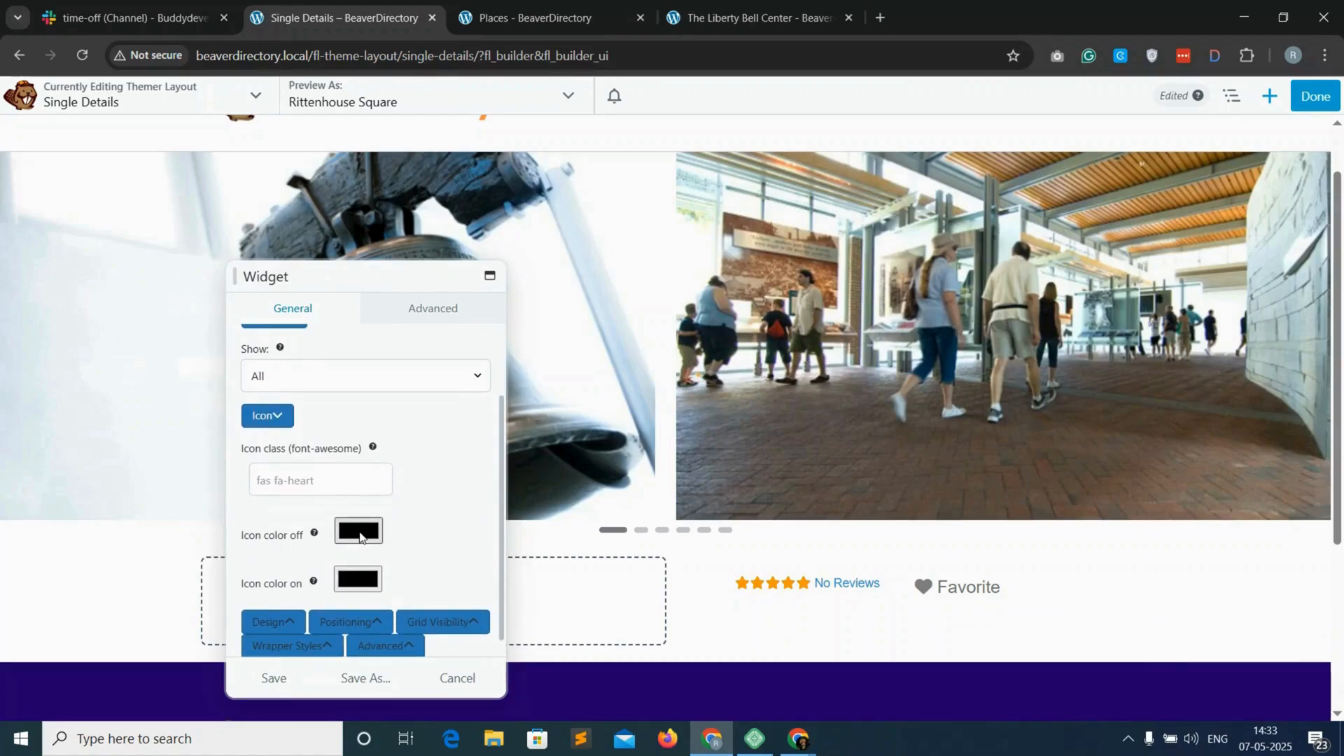
click(359, 532)
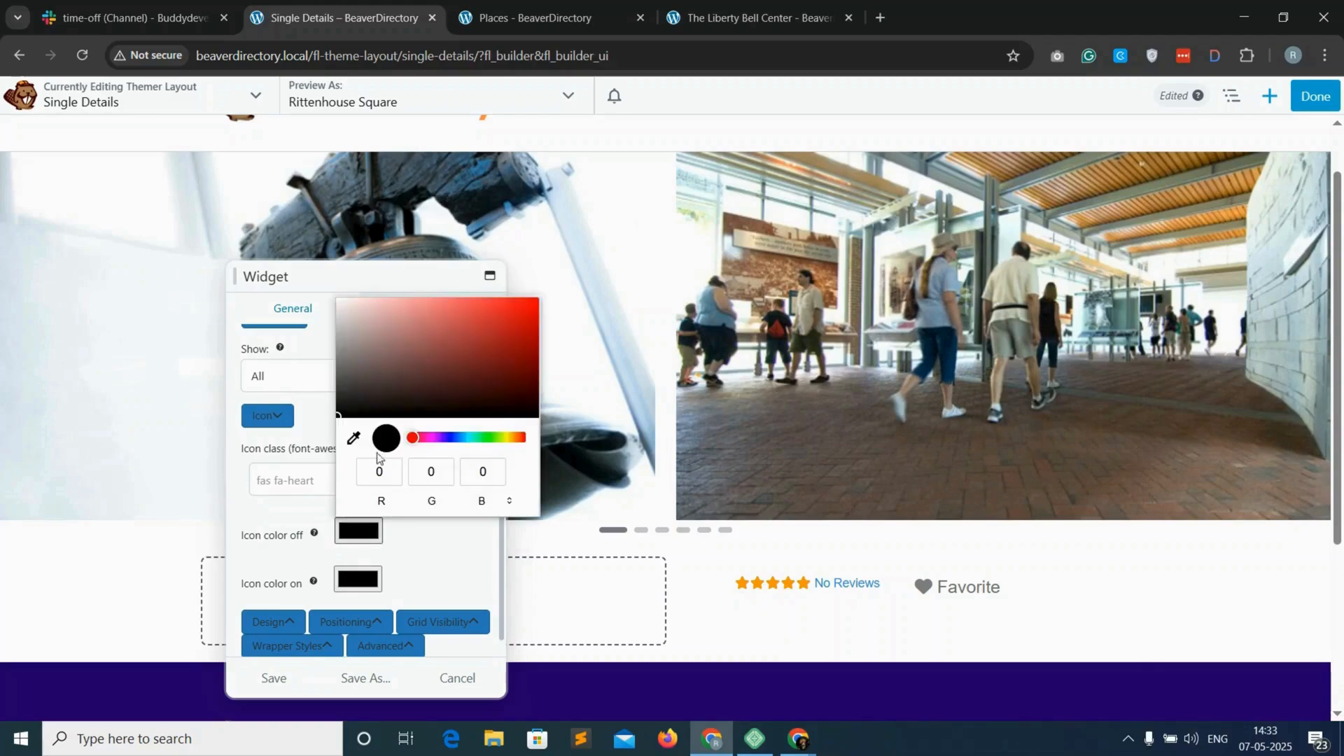
drag(340, 414, 338, 356)
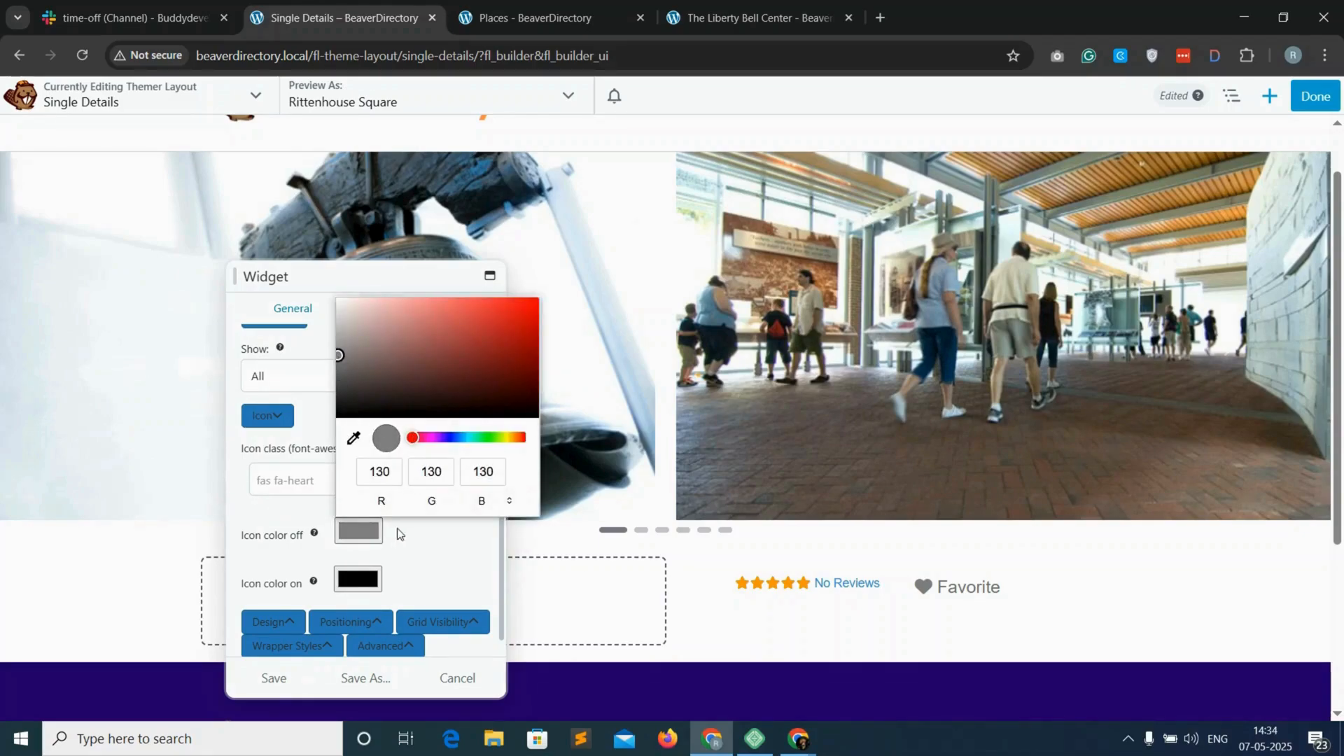
click(381, 565)
click(355, 581)
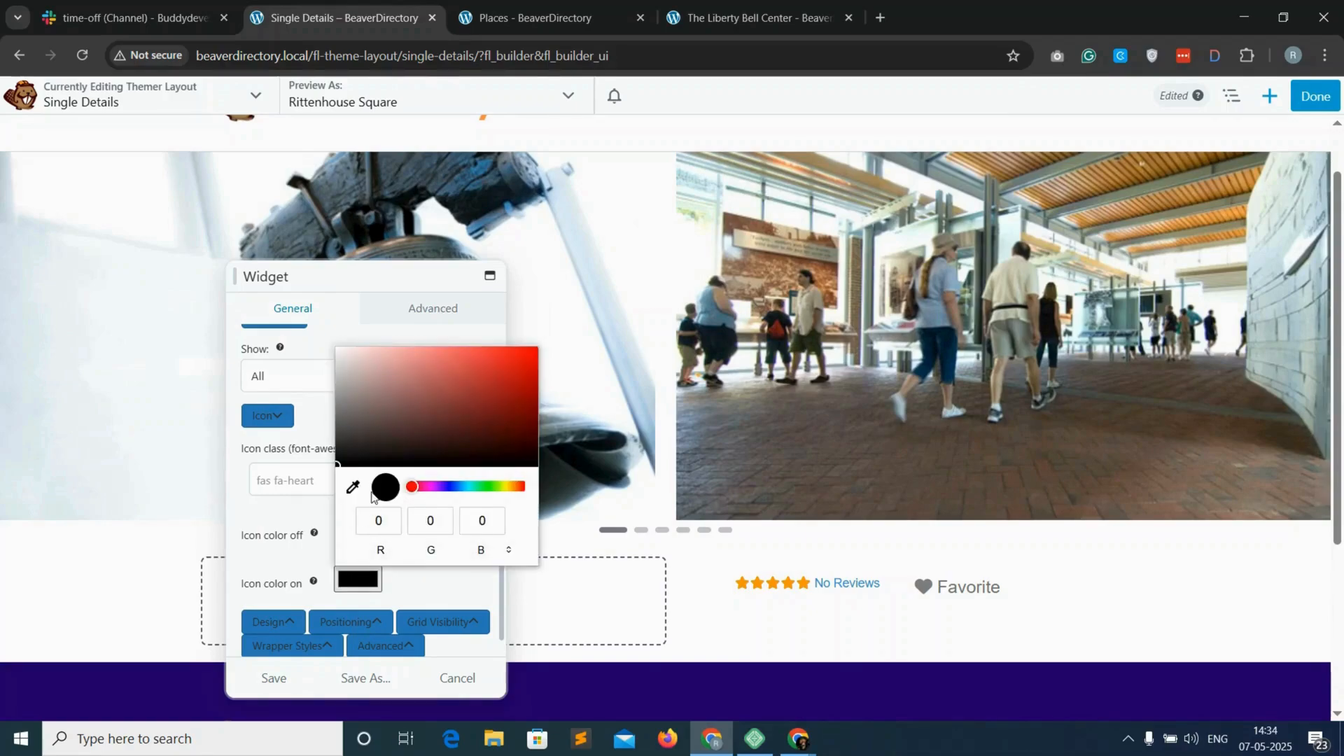
click(343, 410)
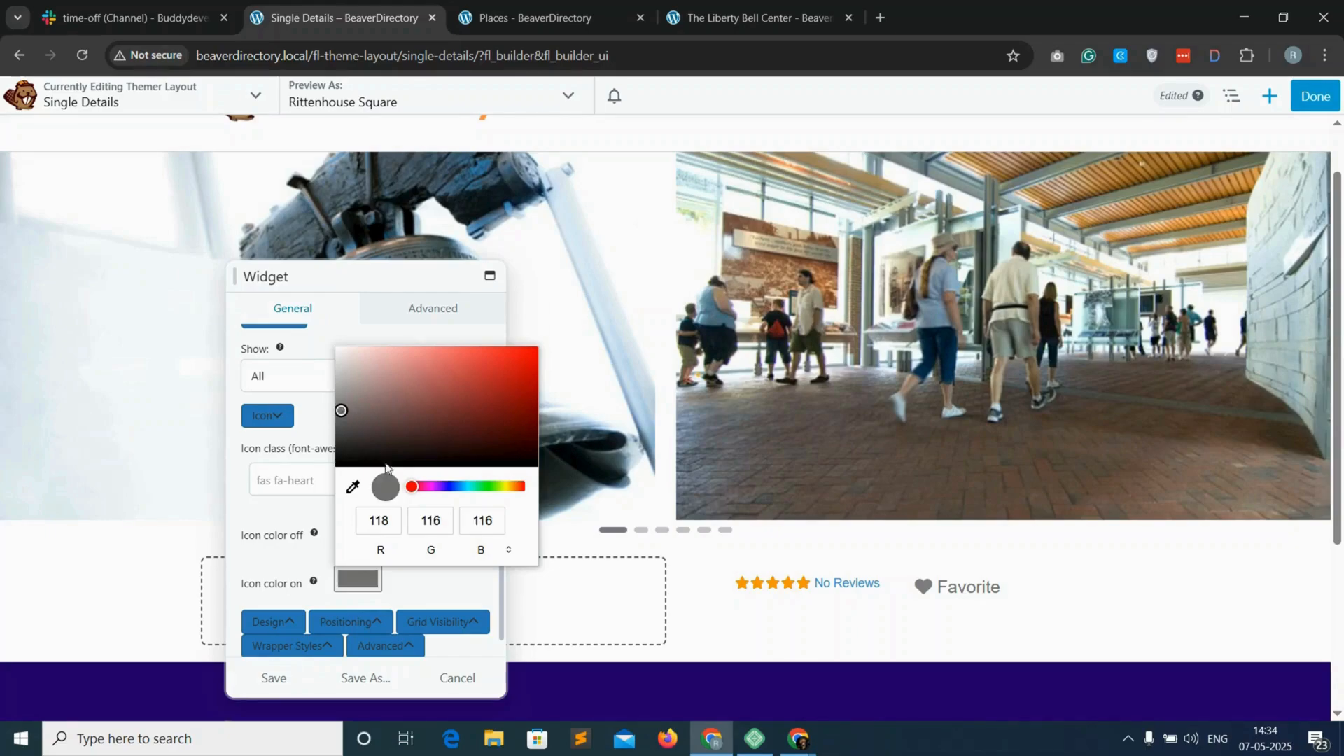
Change the Post Favorite widget's icon color on to green.
drag(468, 484, 490, 488)
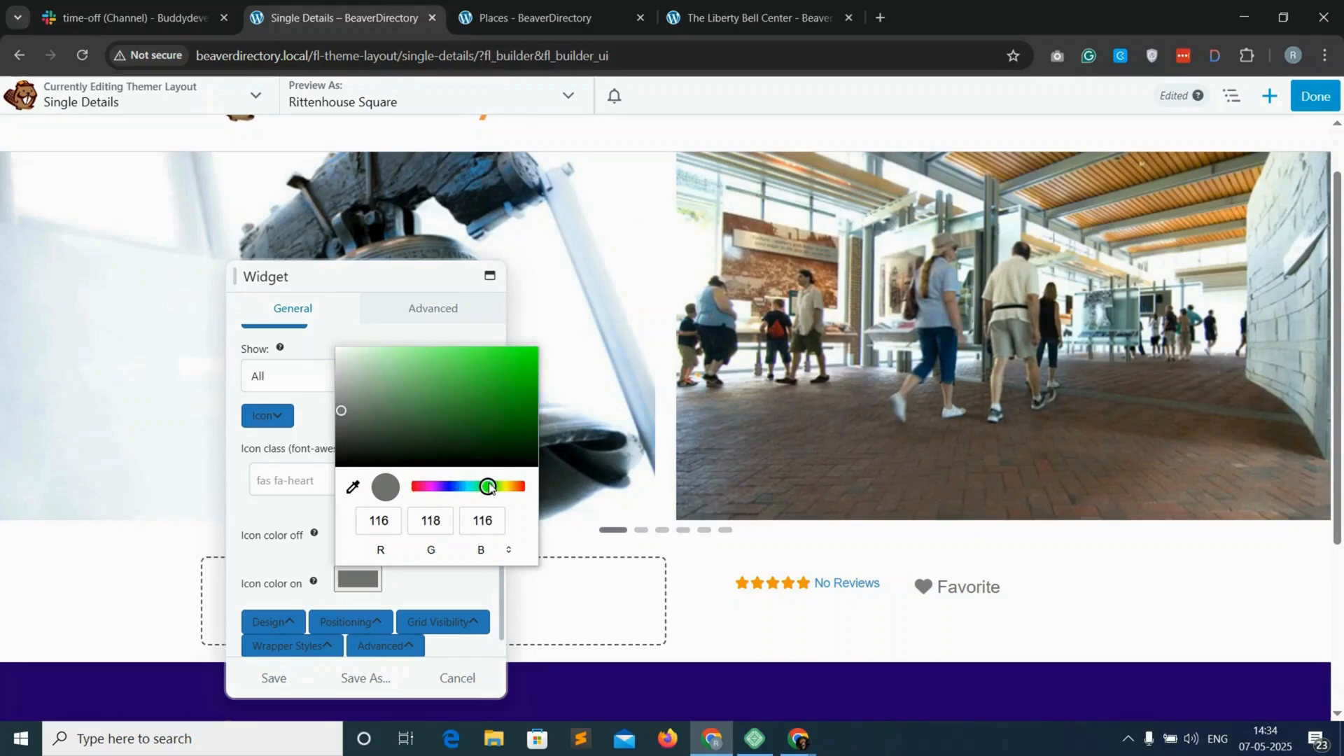
drag(474, 415, 523, 393)
click(431, 588)
Set the Post Favorite widget's alignment to Right in its positioning options.
scroll(301, 515, down, 5)
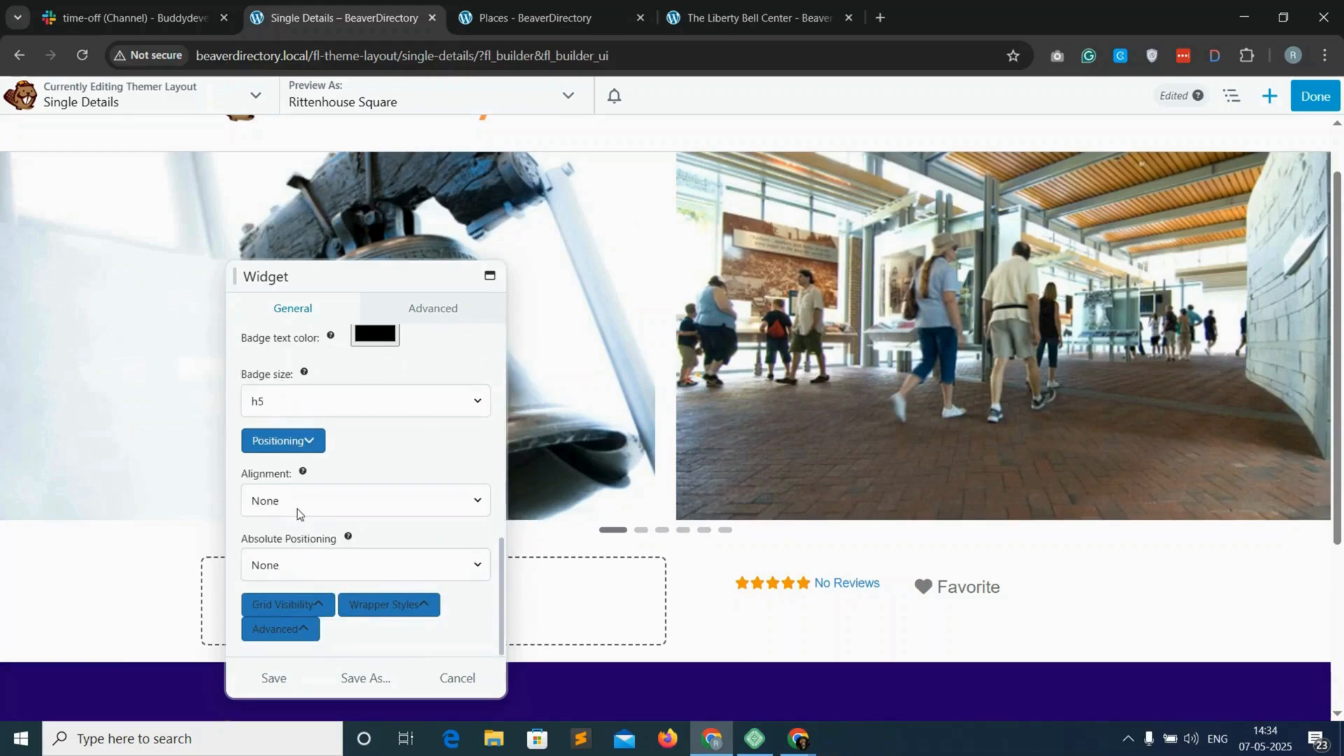
click(315, 502)
click(287, 591)
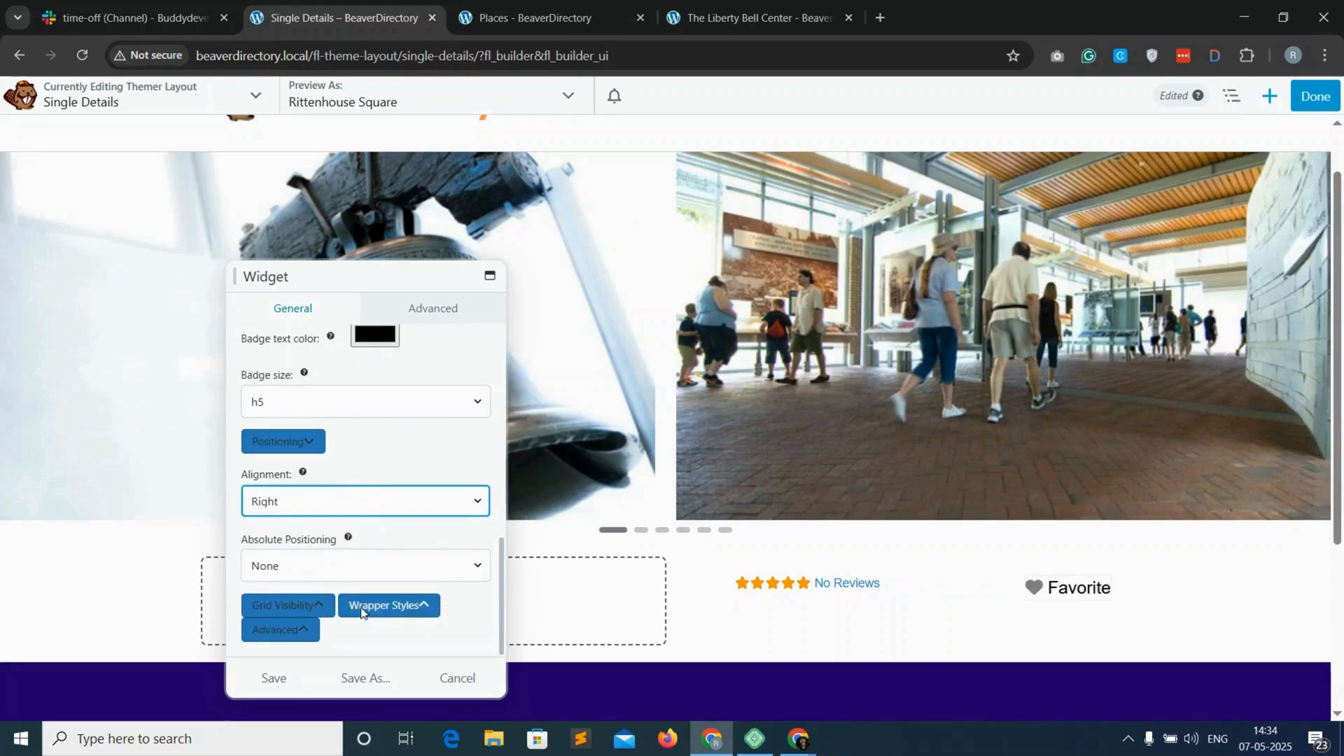
In the Post Favorite widget's wrapper styles, set the border color to None and save the widget.
click(392, 614)
click(400, 612)
scroll(375, 609, down, 8)
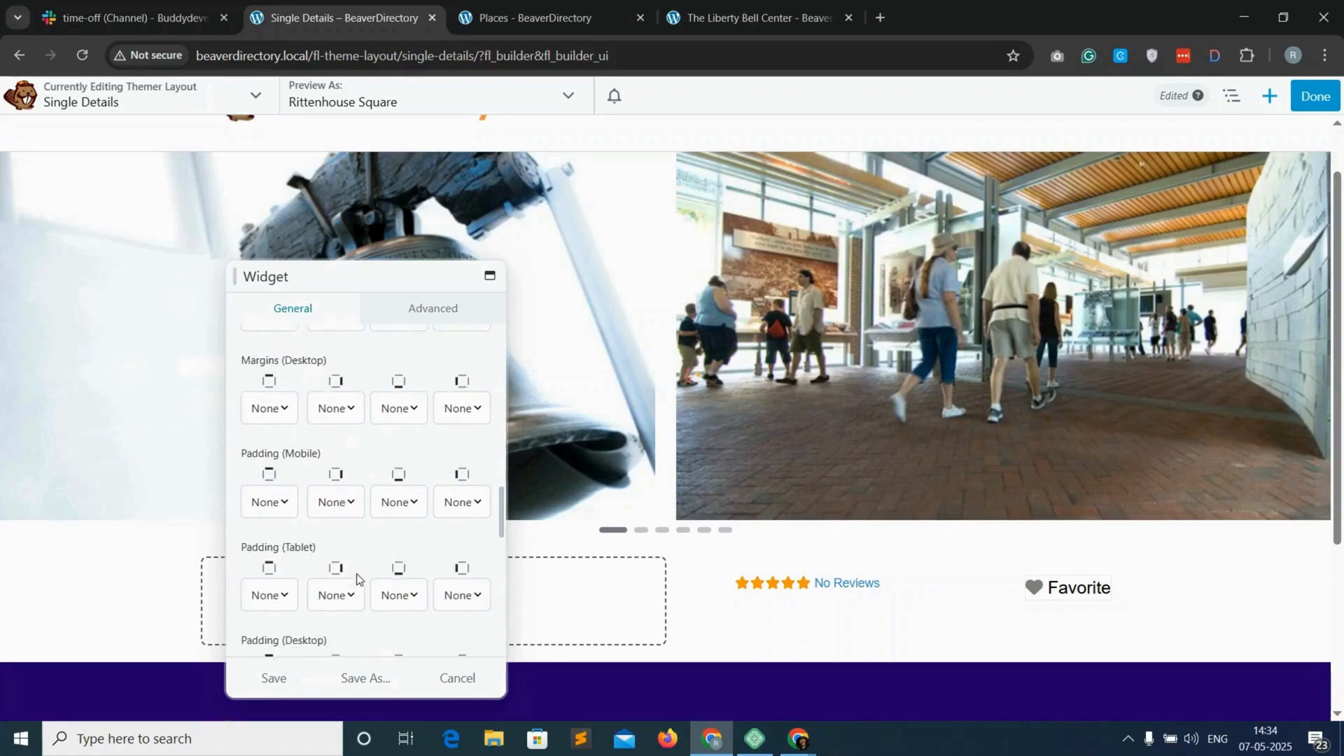
click(294, 475)
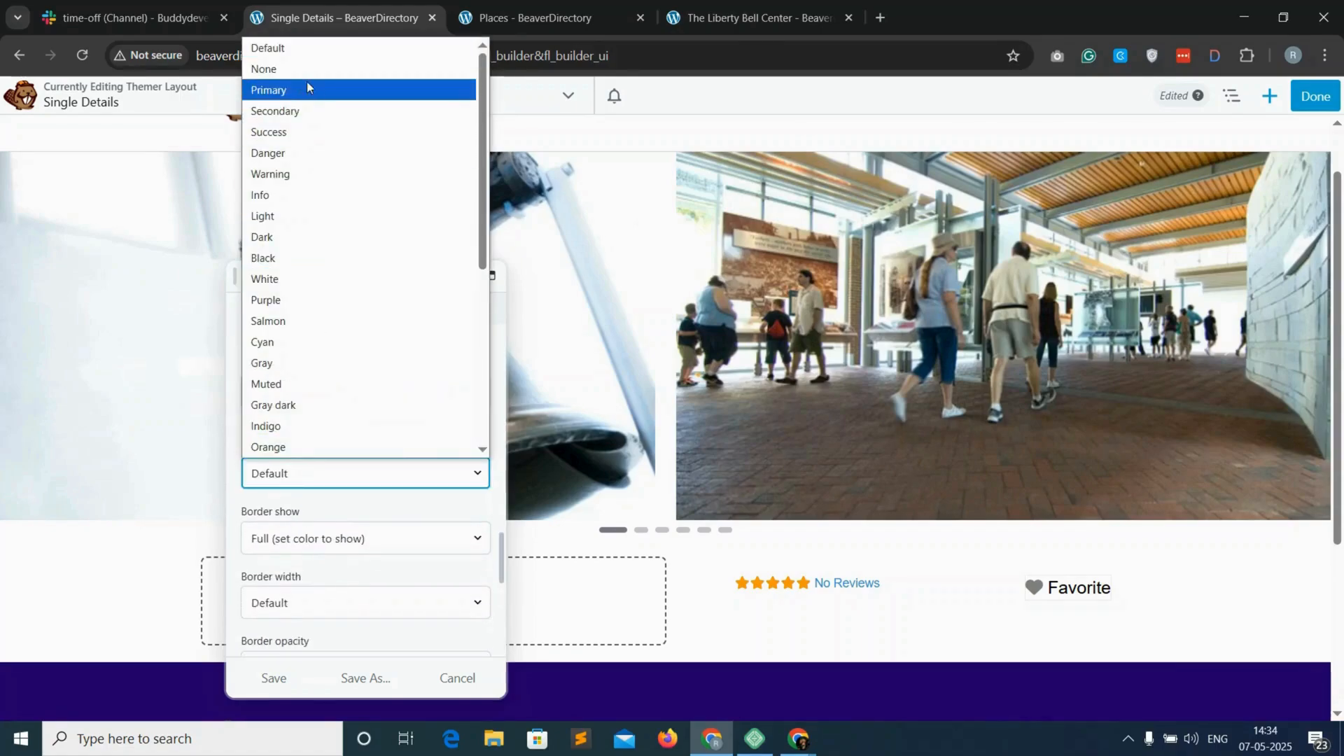
click(343, 67)
click(276, 677)
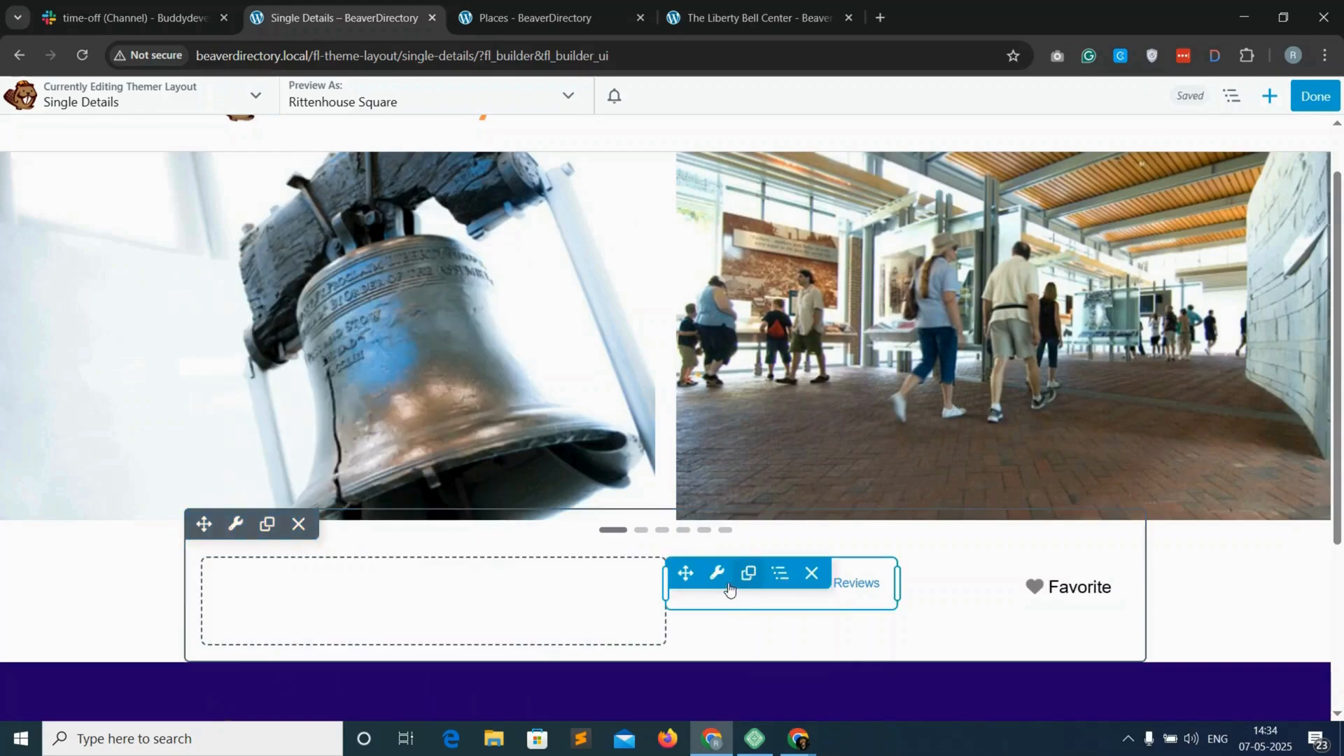
Set the parent column of the rating and favorite widgets to equalized heights with Center vertical alignment, and save it.
mouse_move(791, 584)
mouse_move(823, 630)
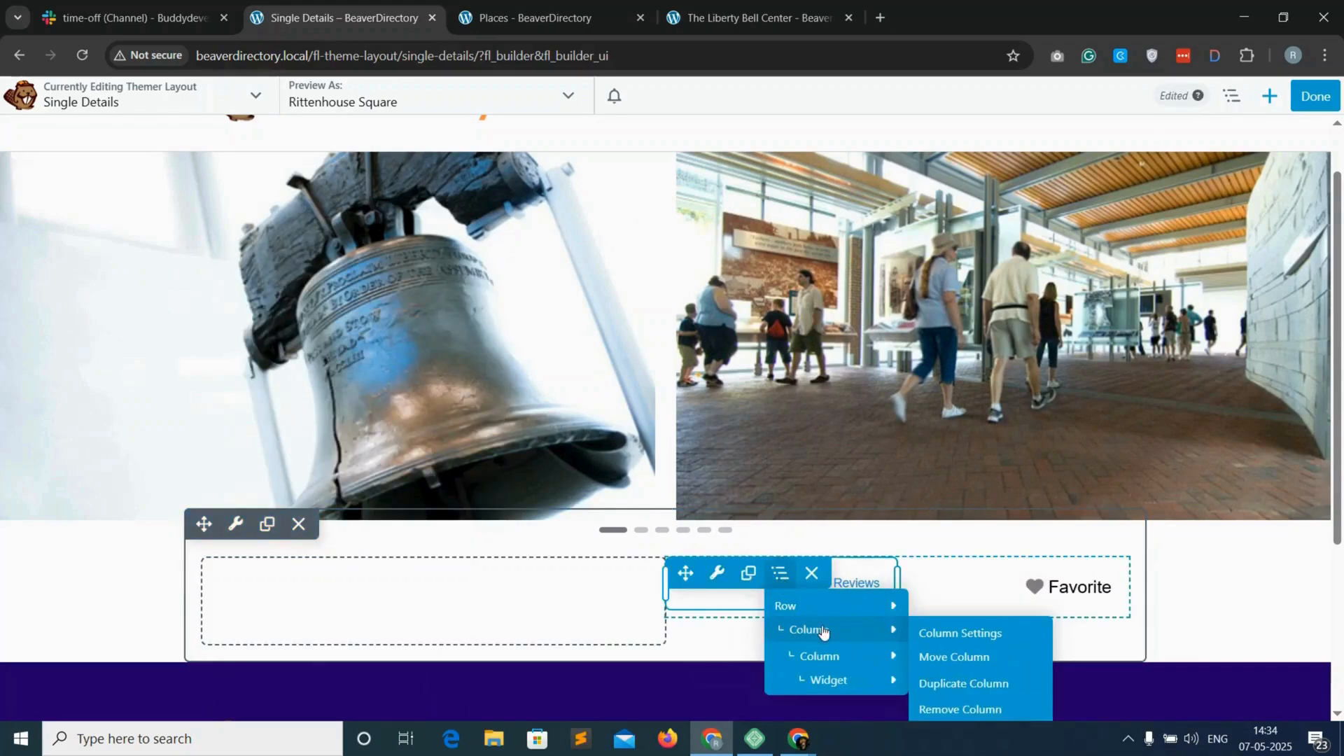
click(965, 638)
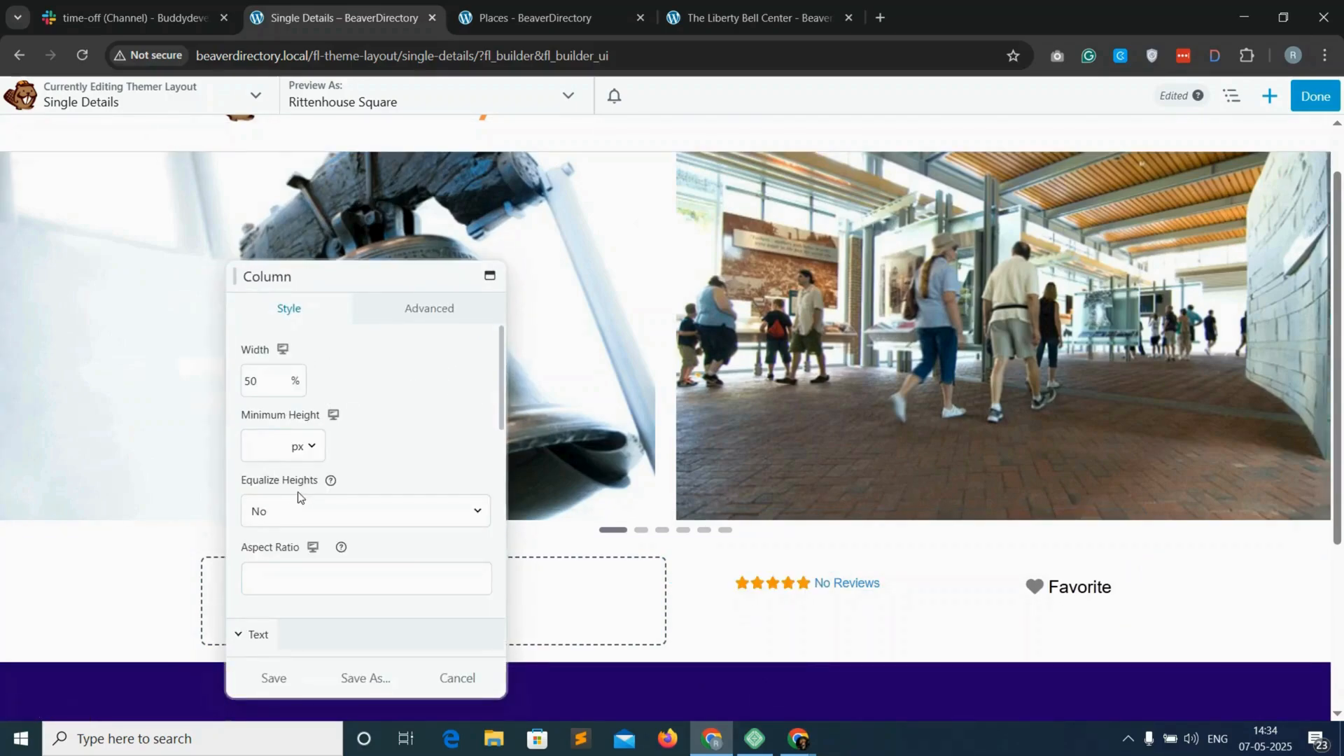
click(326, 504)
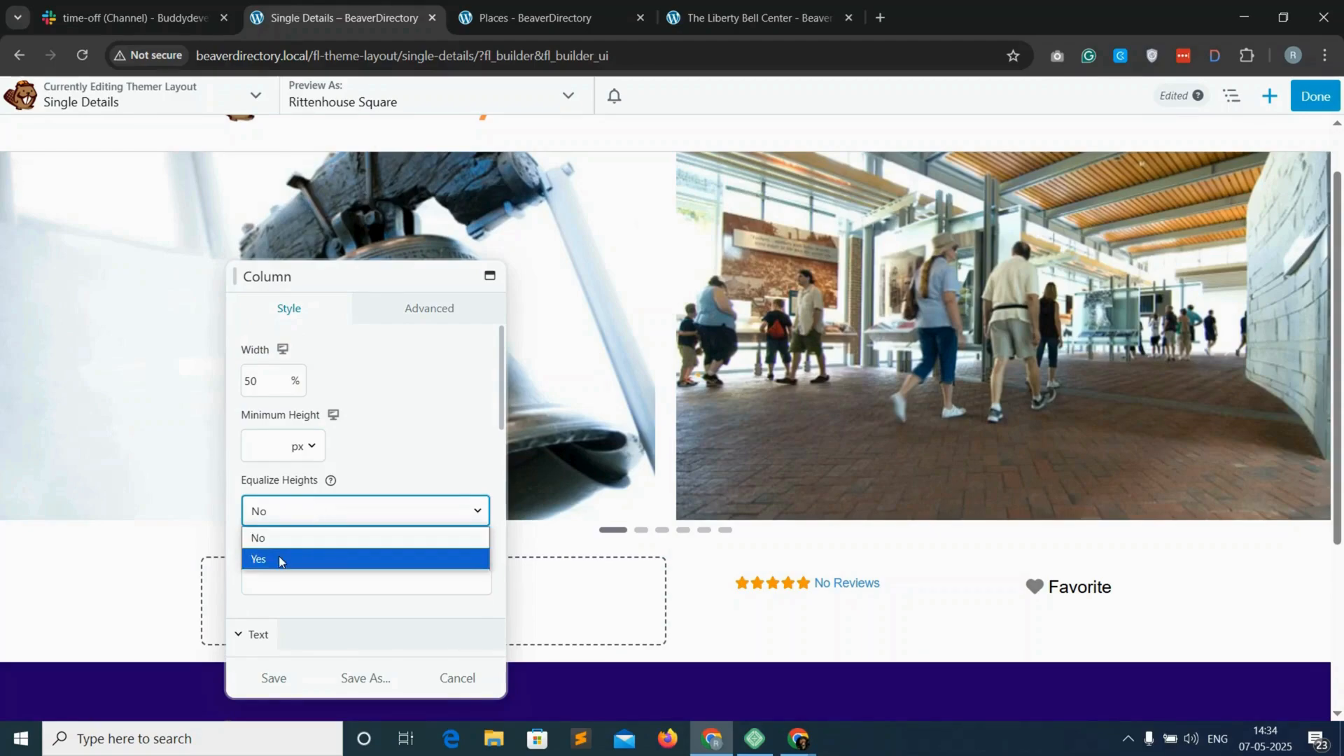
click(280, 560)
scroll(287, 546, down, 1)
click(289, 537)
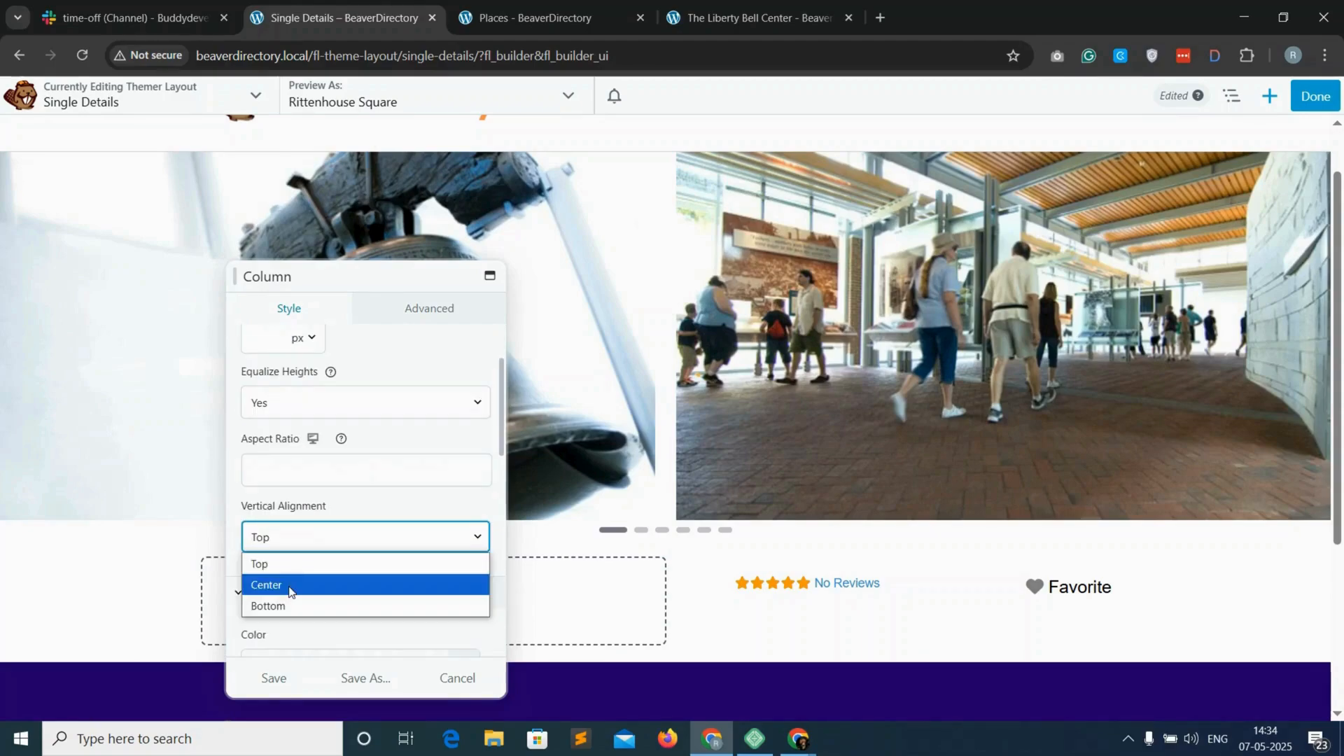
click(289, 587)
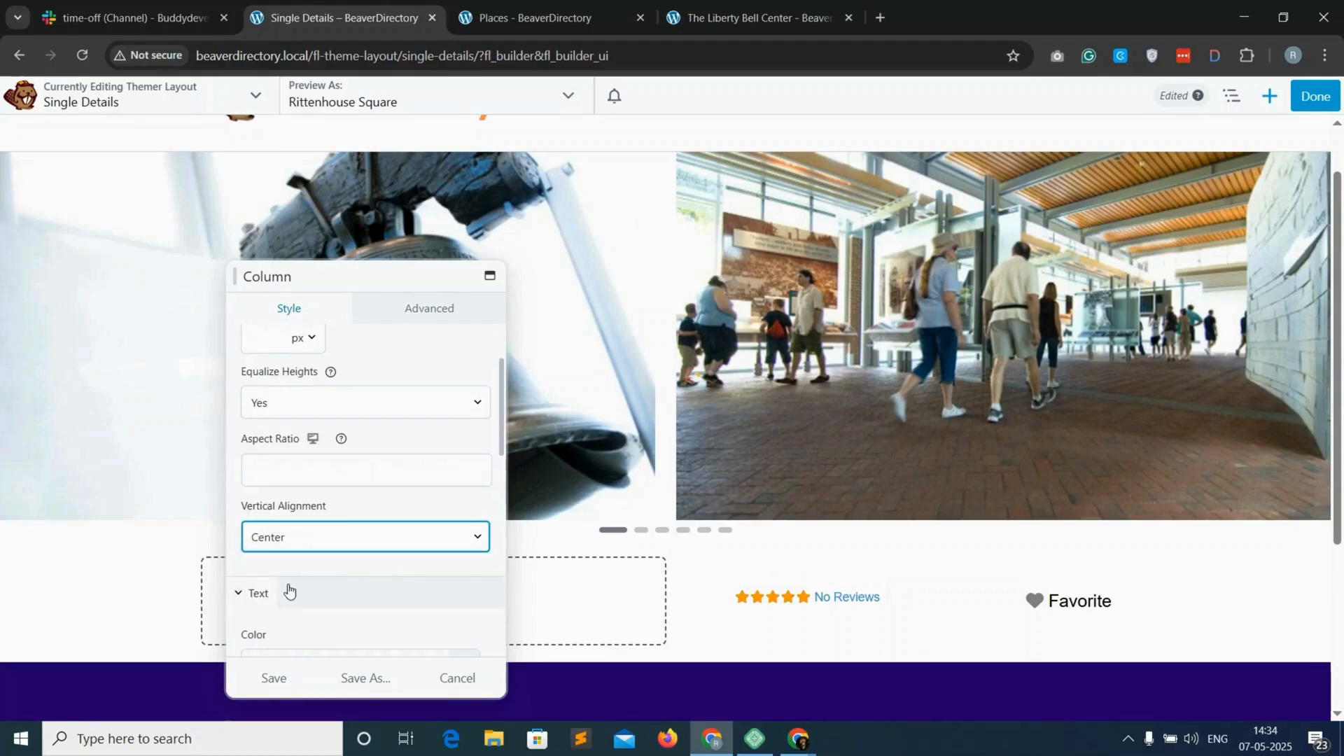
click(272, 677)
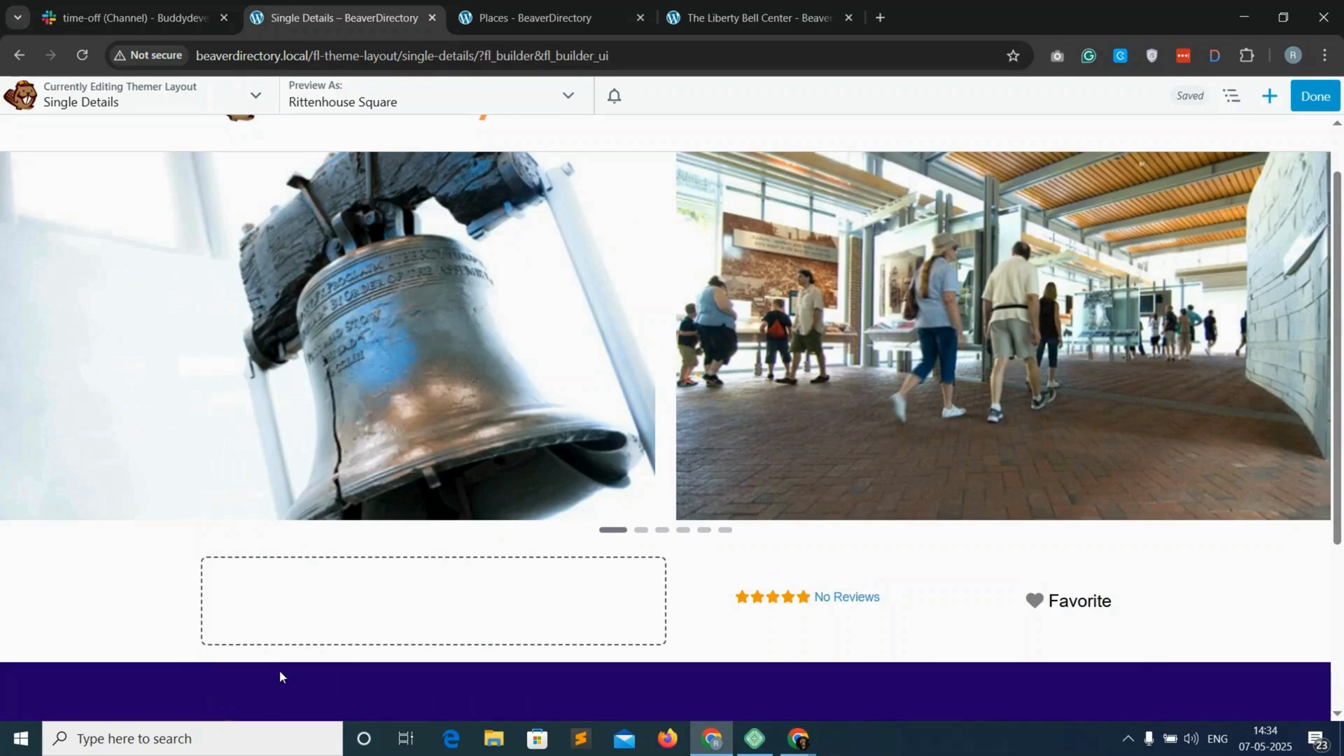
Widen the post rating column and place the GD > Post Title widget in the empty column beside it.
drag(899, 599, 983, 599)
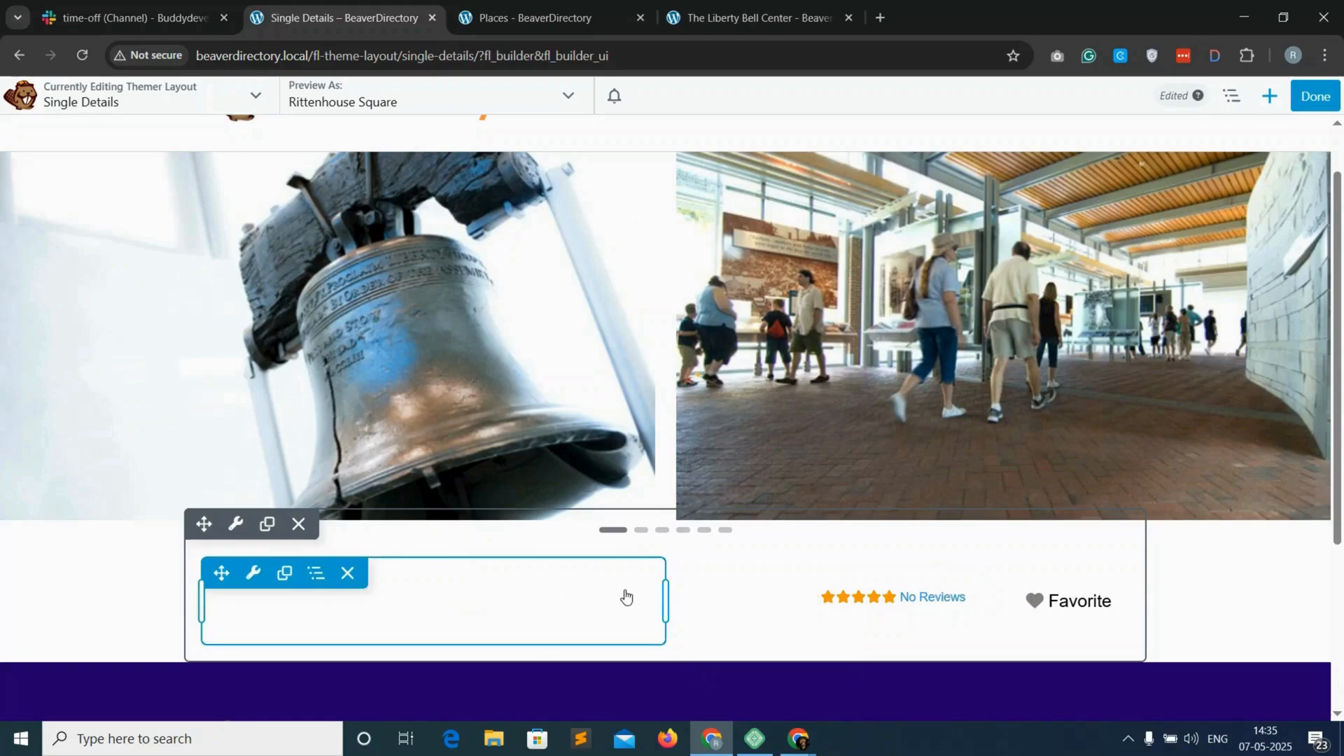
key(j)
scroll(1179, 654, down, 1)
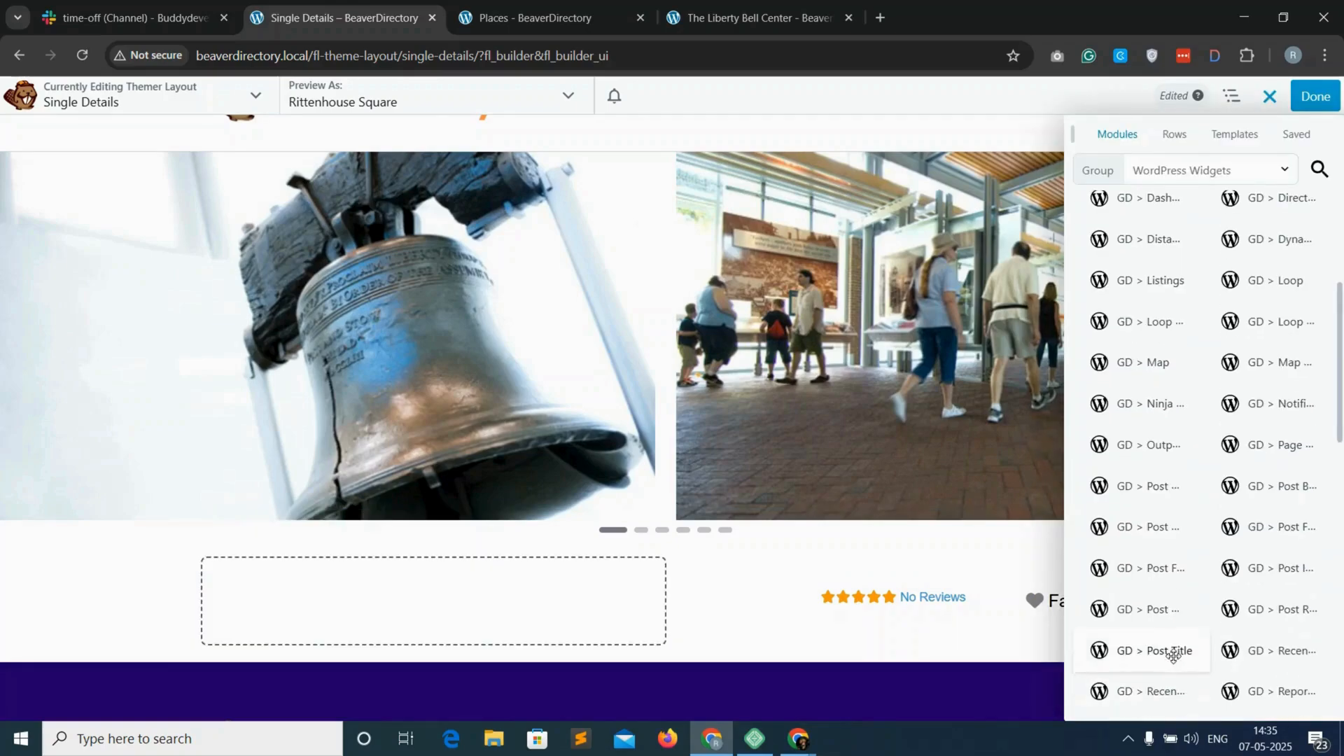
drag(1172, 646, 390, 549)
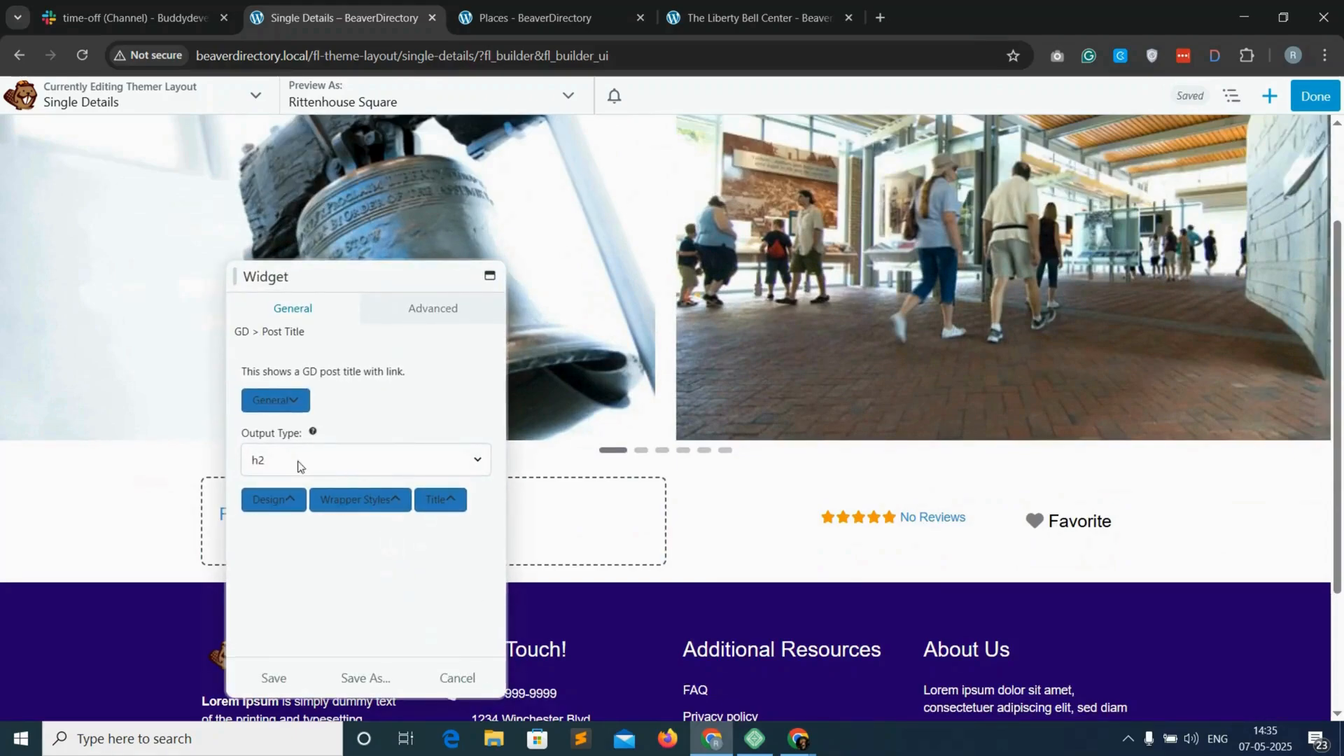
In the Post Title widget's design options, set the font size to h2 and save the widget.
click(284, 502)
click(306, 562)
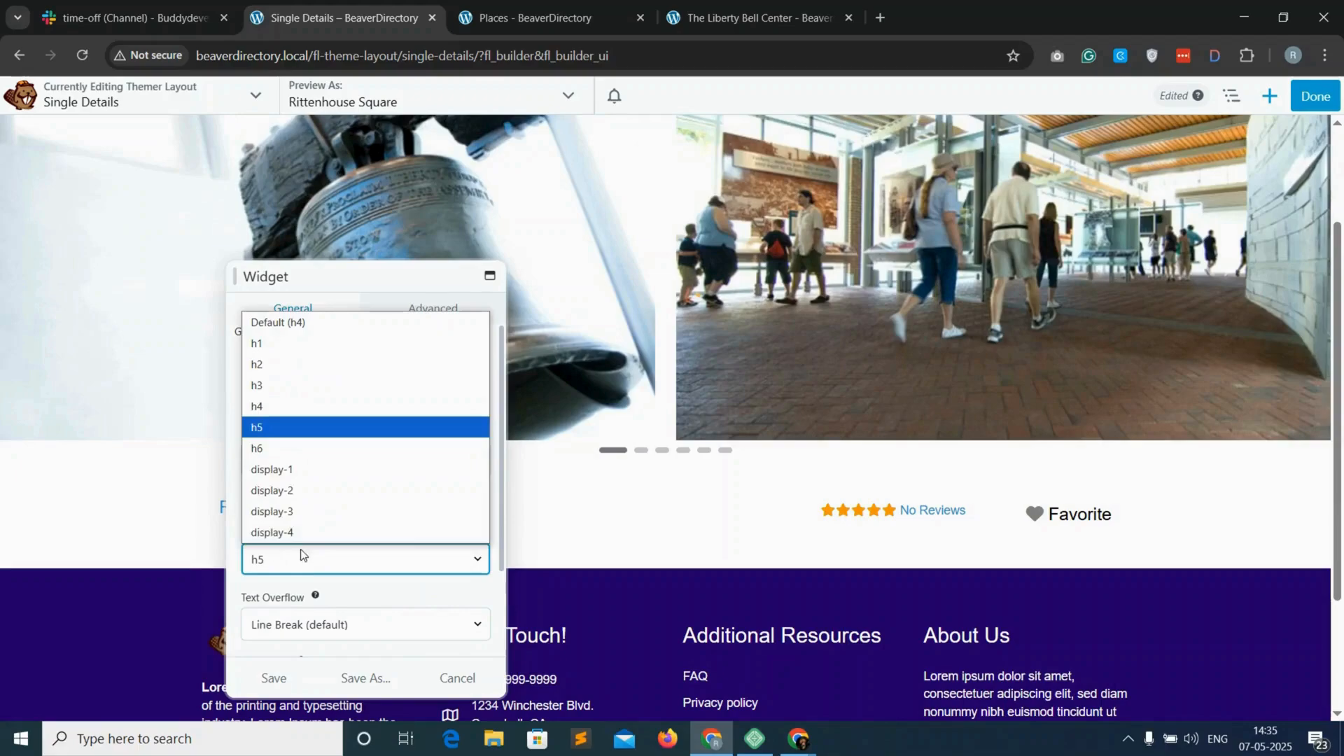
click(280, 360)
scroll(275, 540, down, 5)
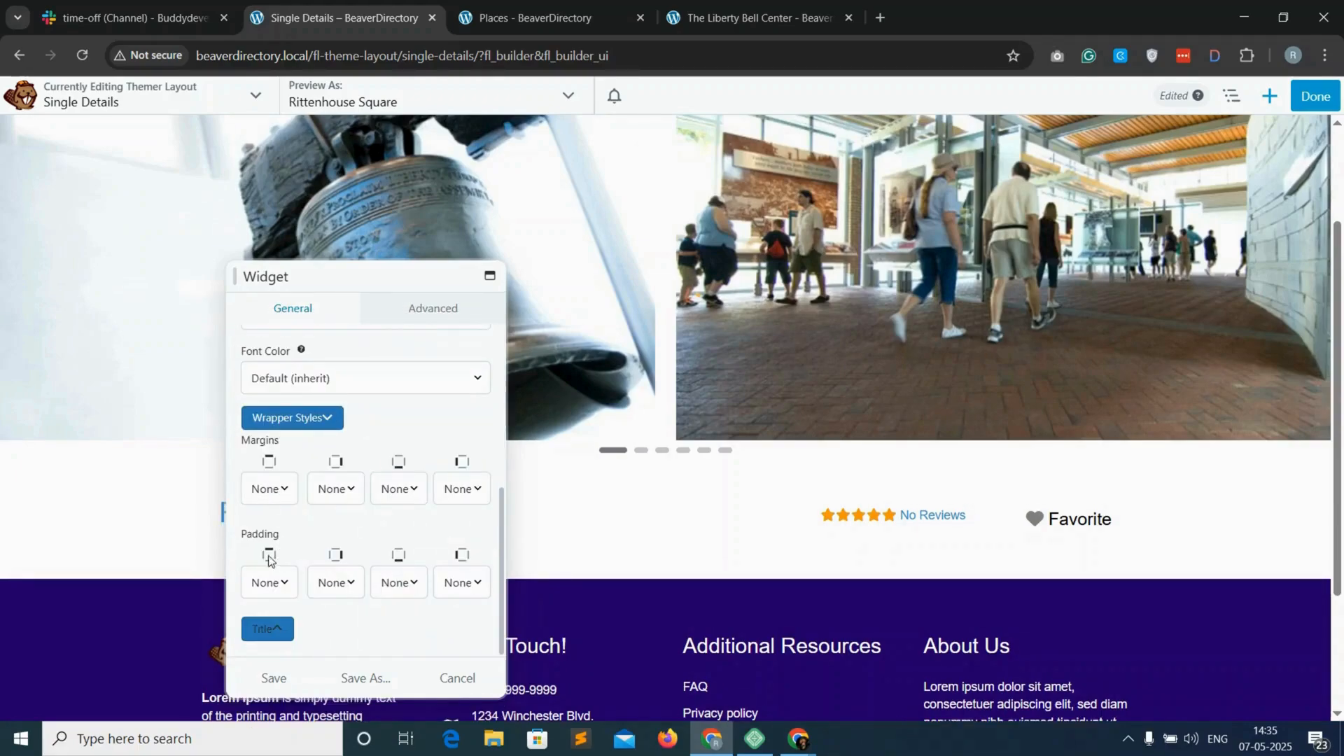
click(272, 631)
scroll(318, 606, down, 1)
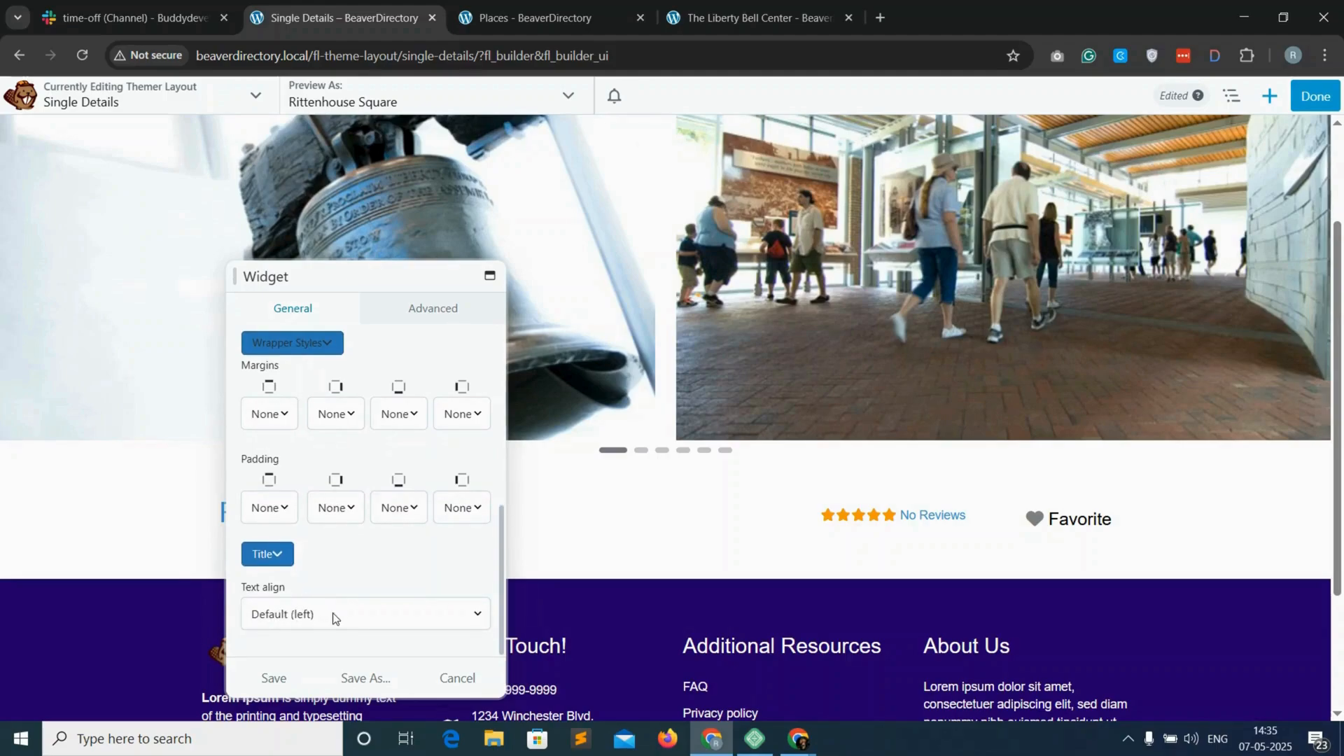
click(279, 677)
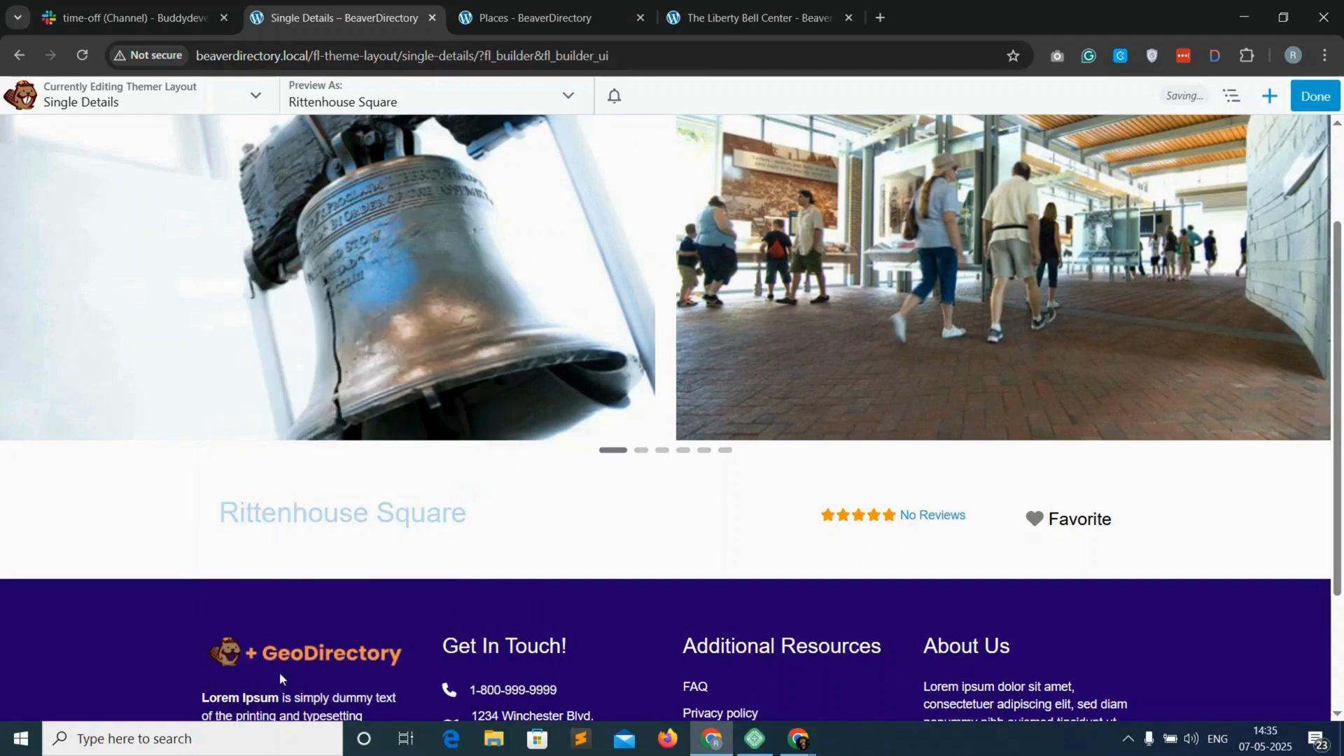
Publish the Single Details layout and test the favorite heart by toggling it on the published page.
click(1318, 102)
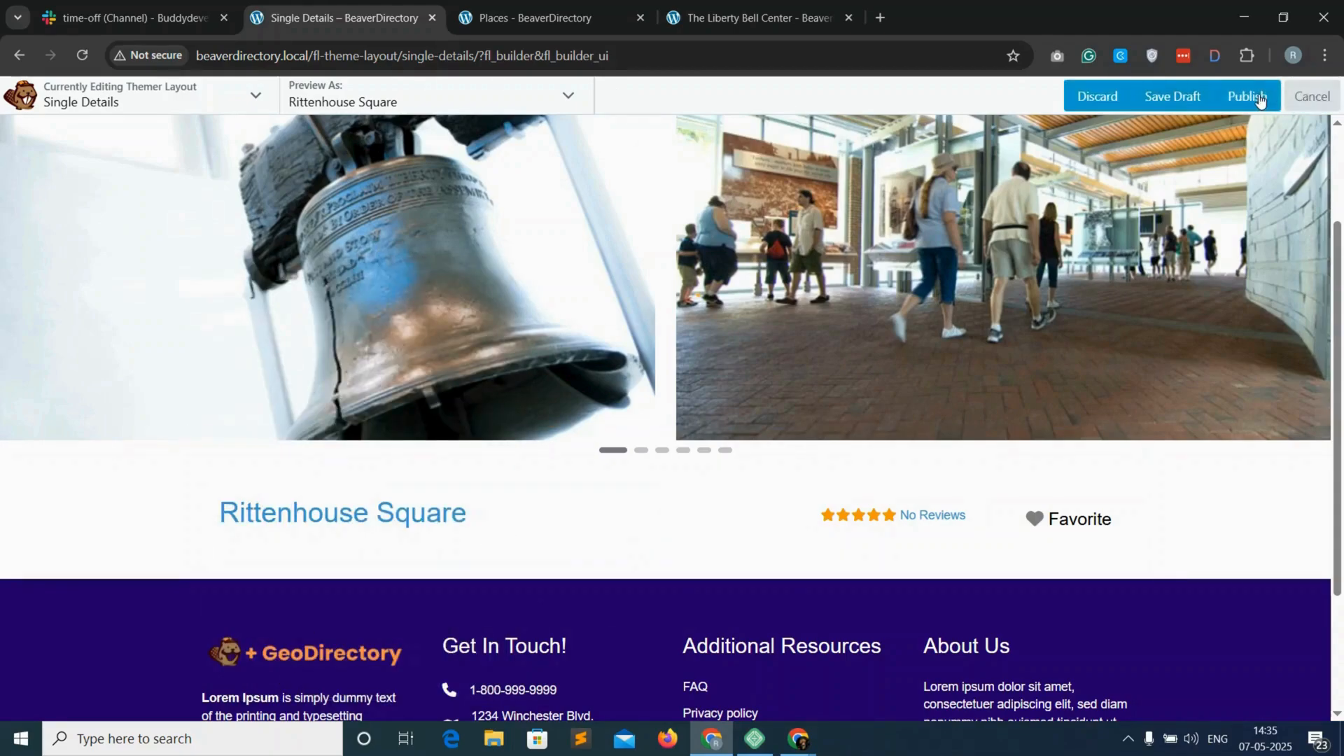
click(1259, 95)
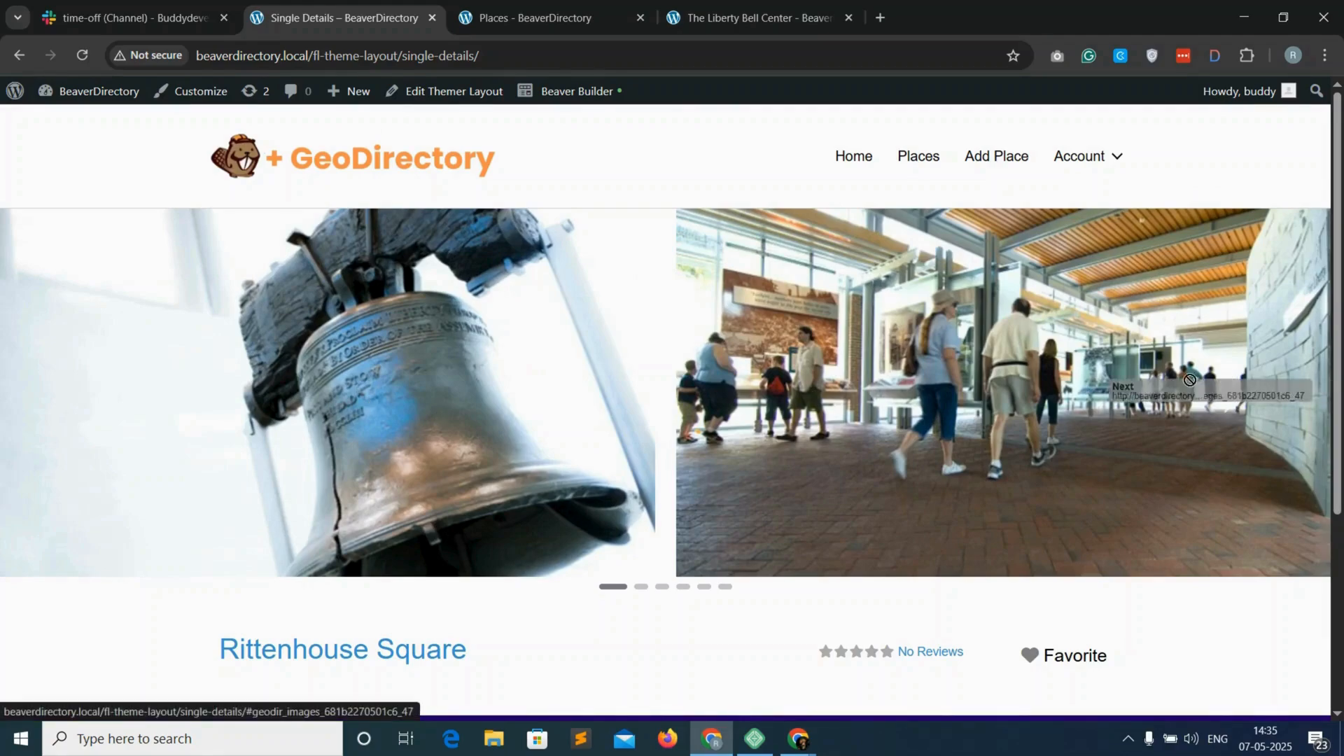
scroll(1039, 422, down, 2)
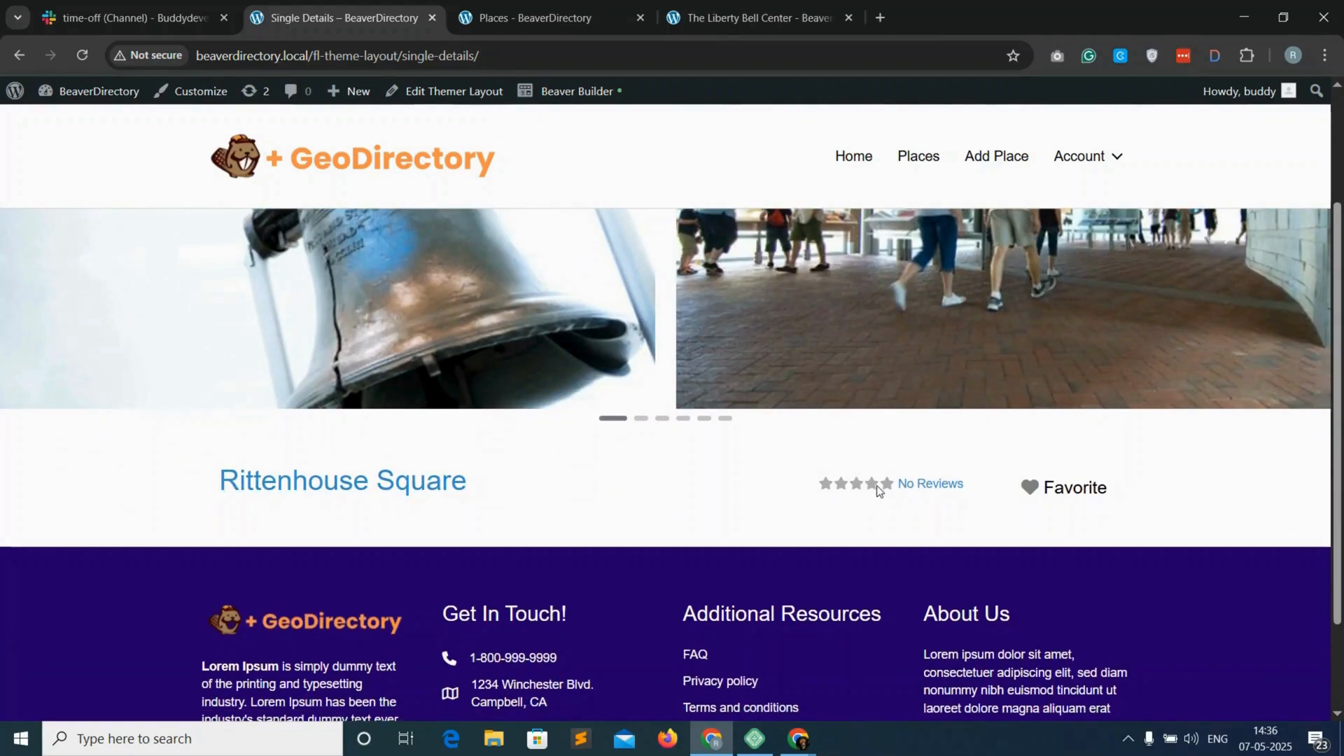
click(1029, 489)
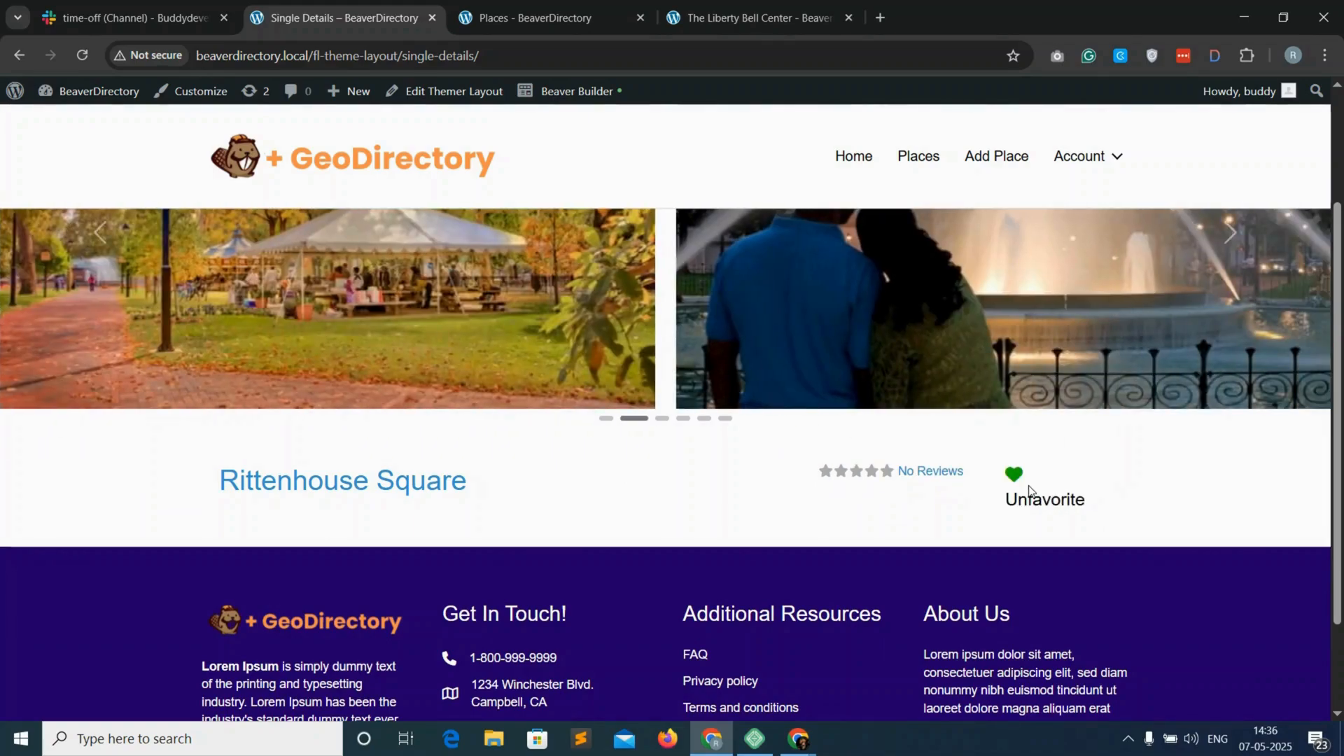
click(1029, 490)
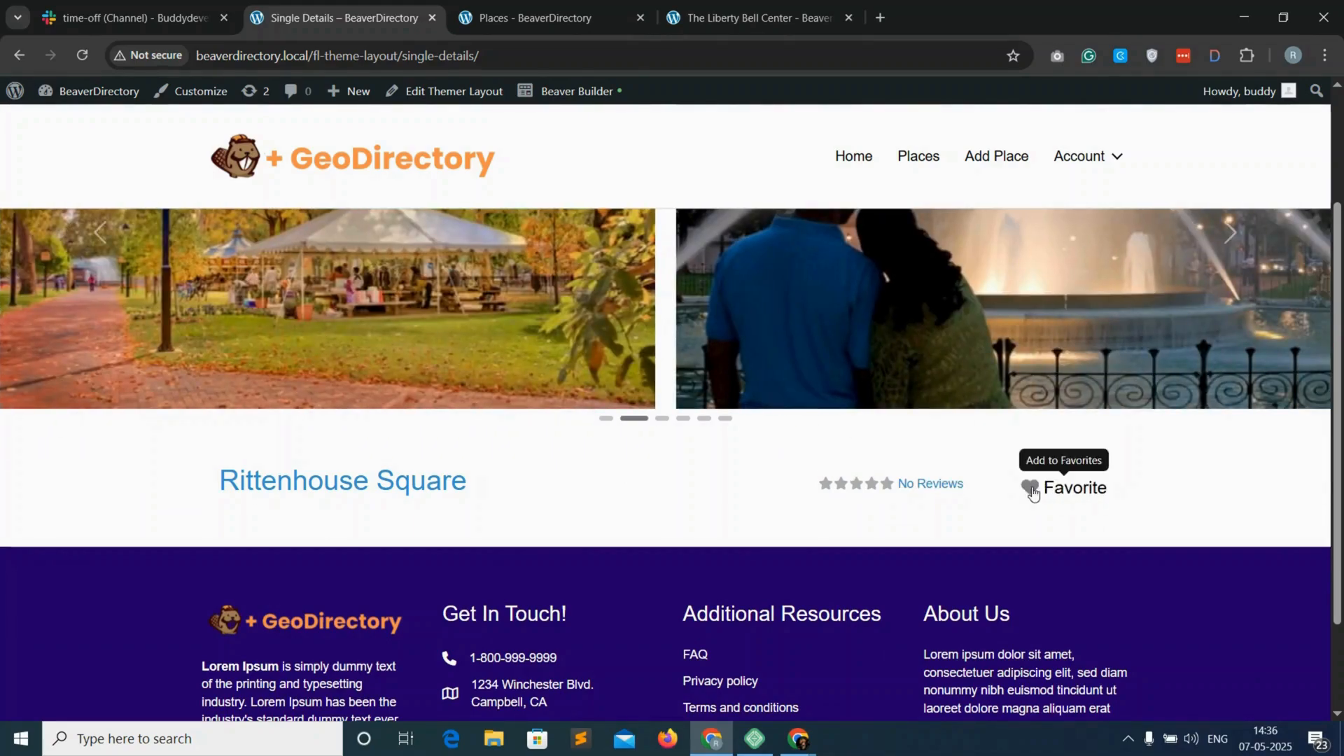
click(1032, 491)
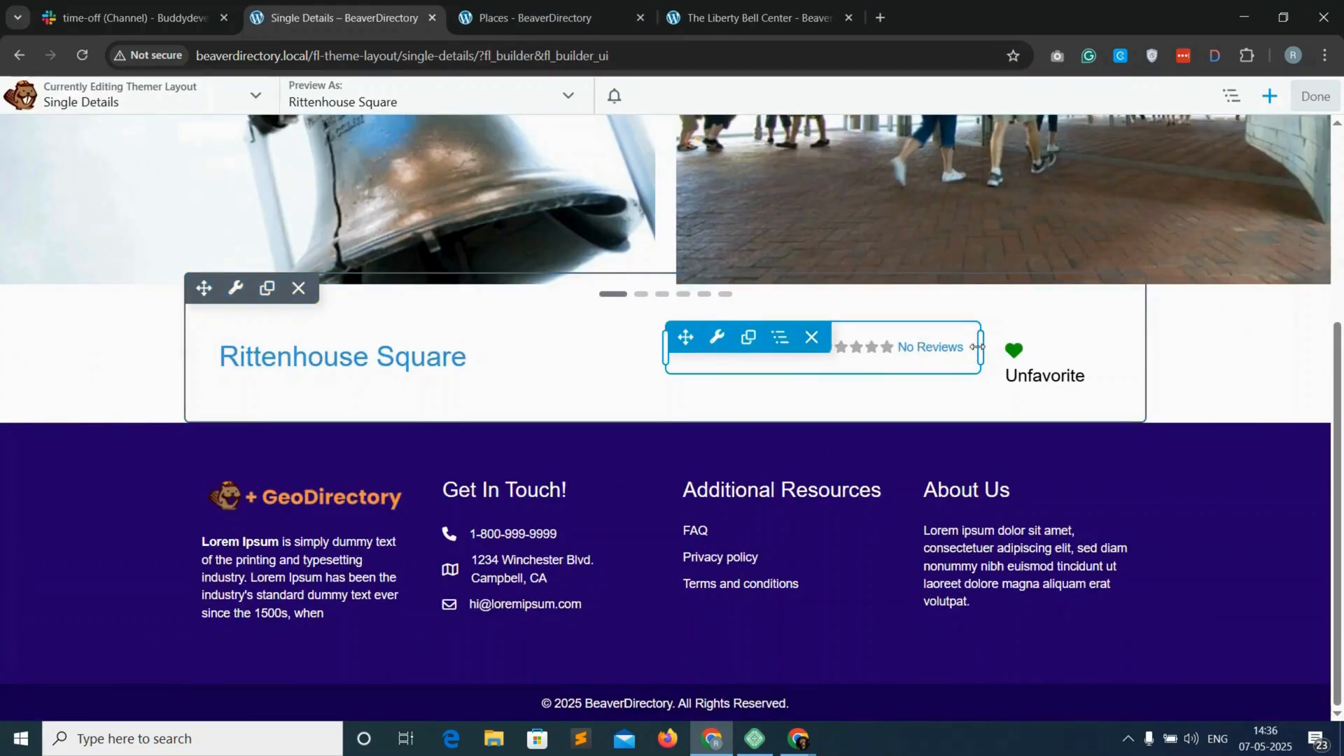
Narrow the post rating column in the builder so the favorite widget's icon and text fit on one line.
drag(980, 347, 954, 345)
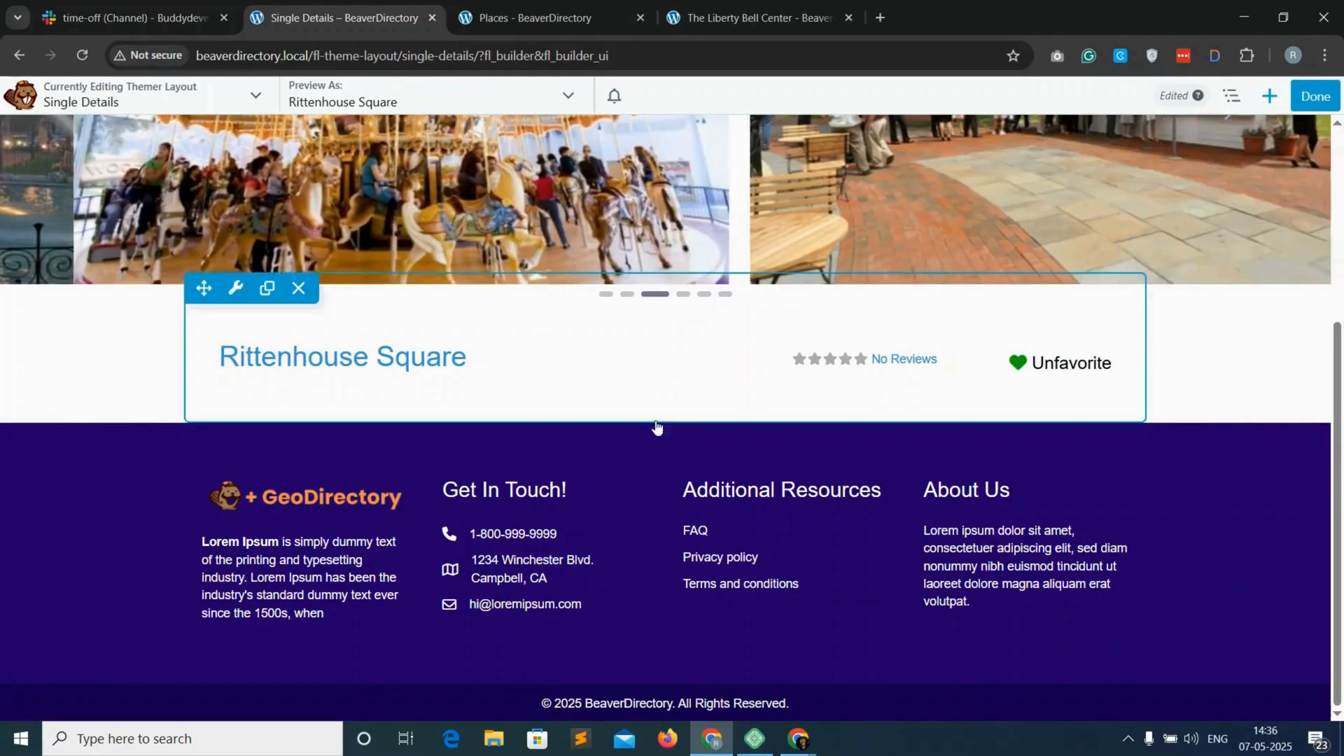
Add a two-column row below the title row and place the GD > Single Tabs widget in its first column.
drag(540, 614, 546, 607)
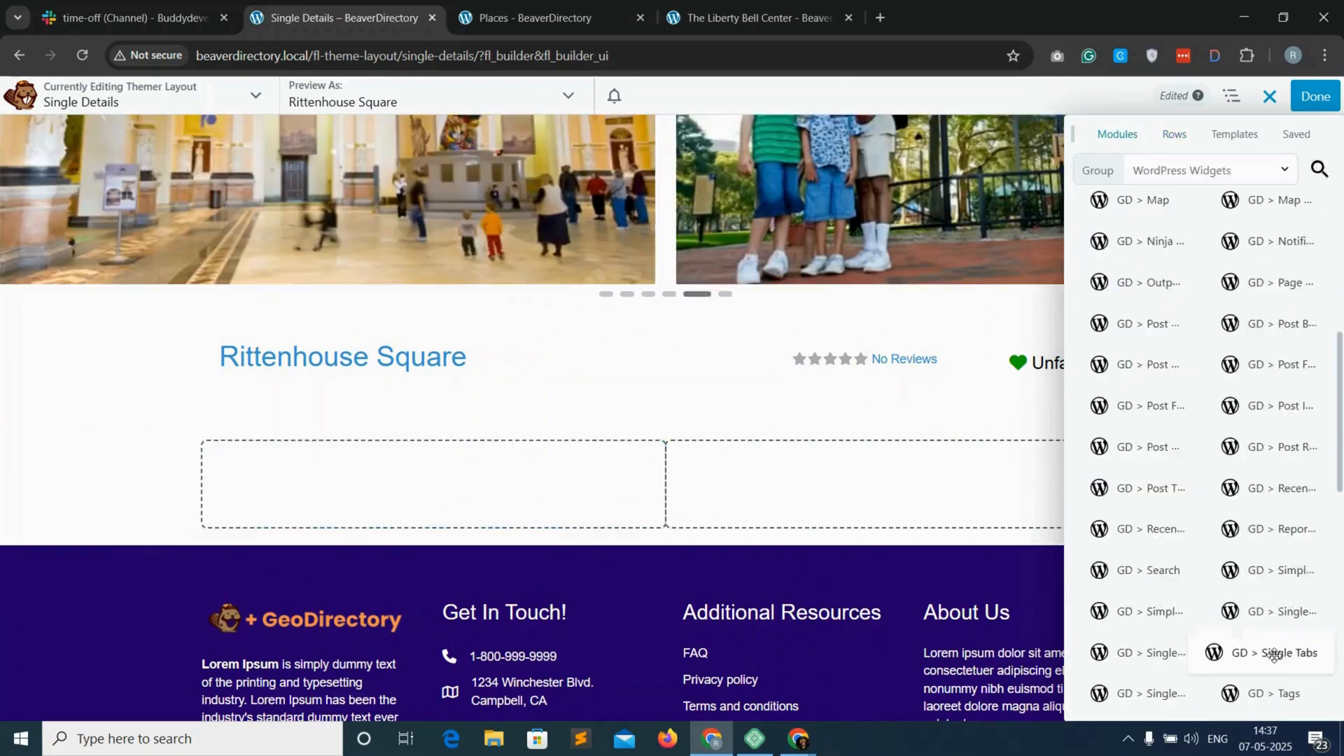
drag(1267, 649, 423, 597)
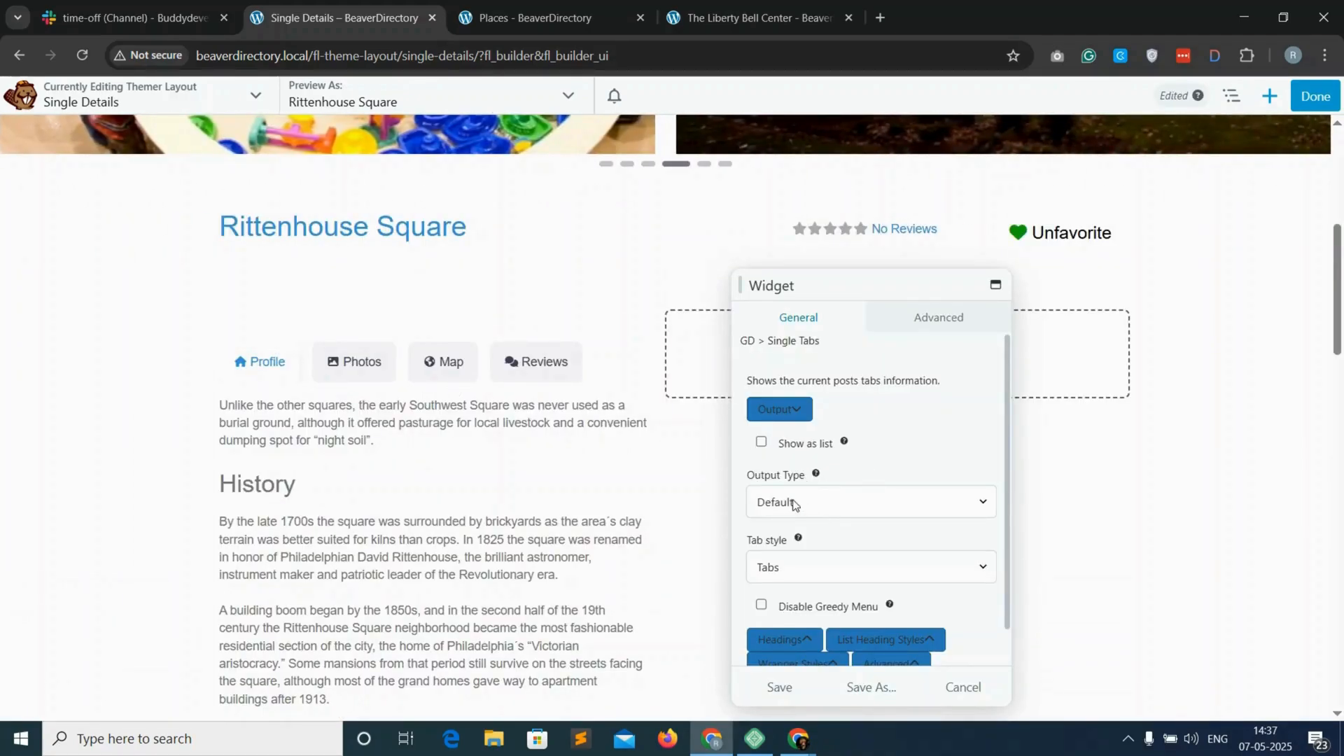
Set the Single Tabs widget's output type to Head only and its tab style to Tabs.
click(823, 504)
click(800, 547)
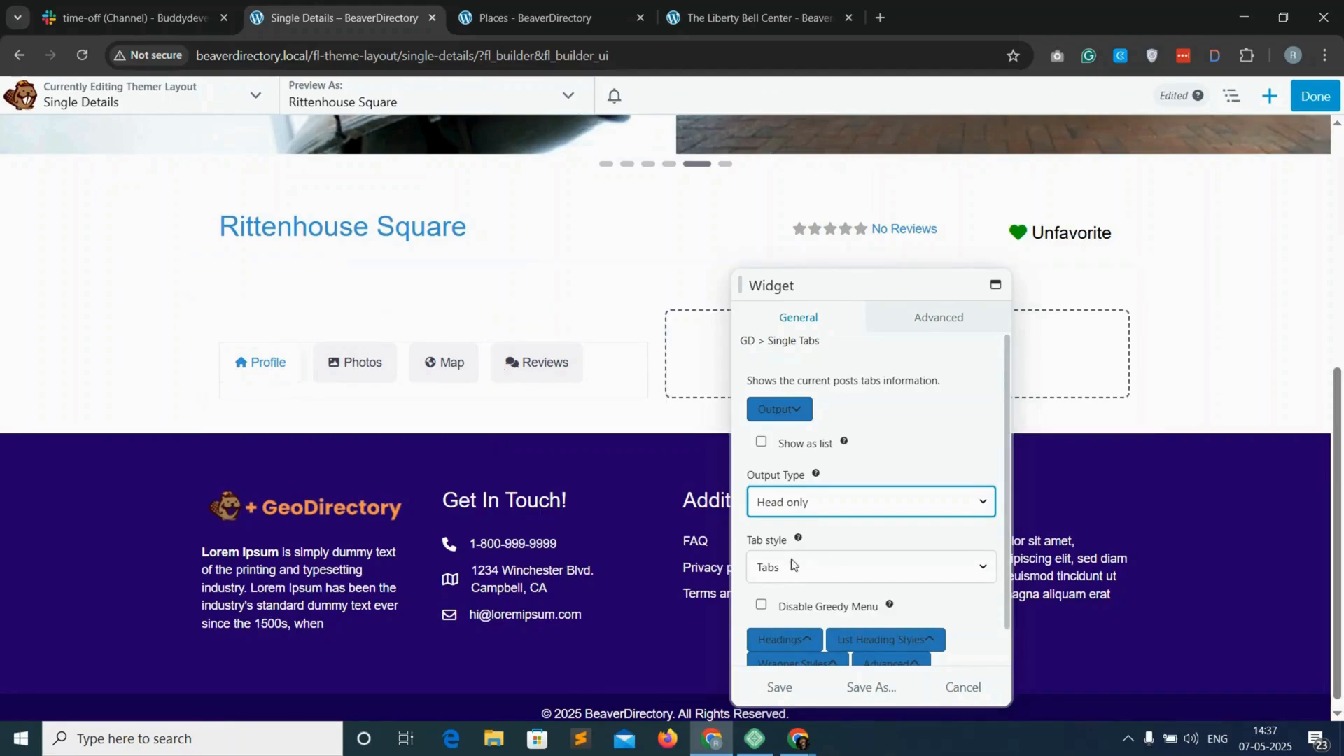
click(823, 576)
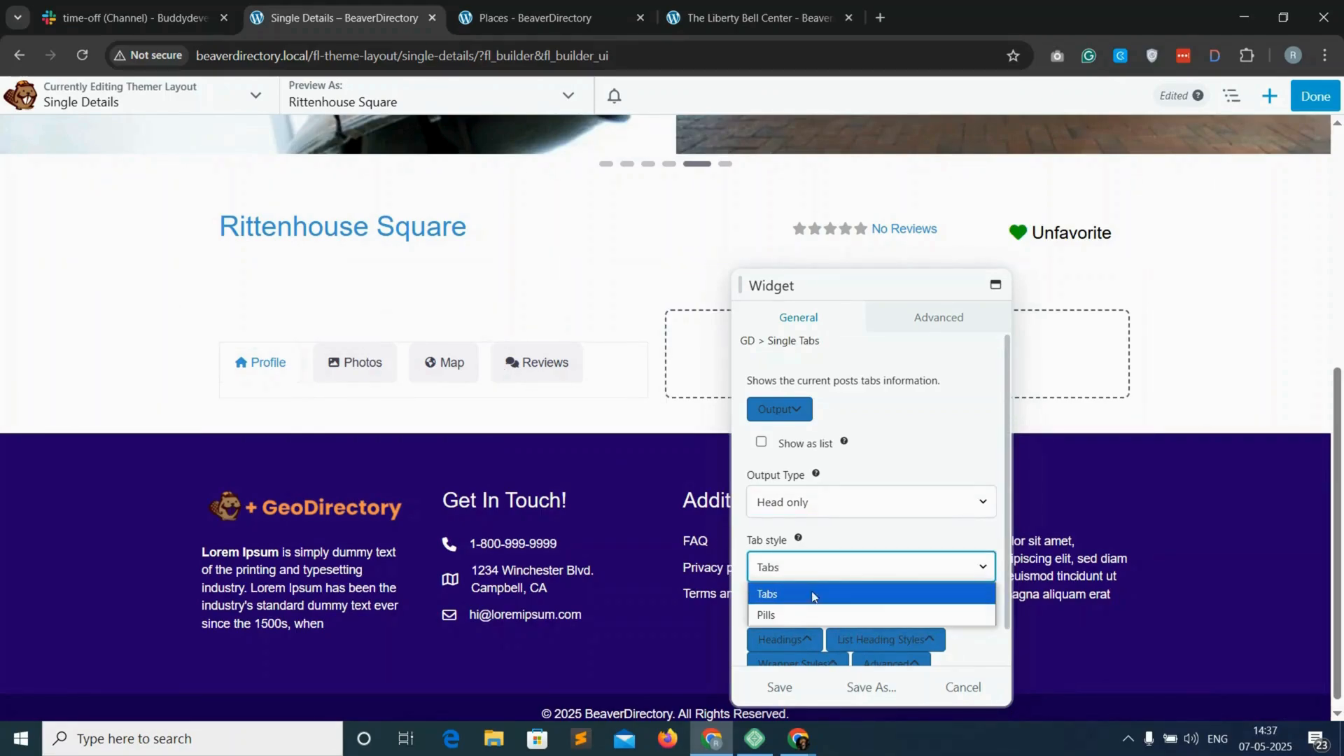
click(791, 595)
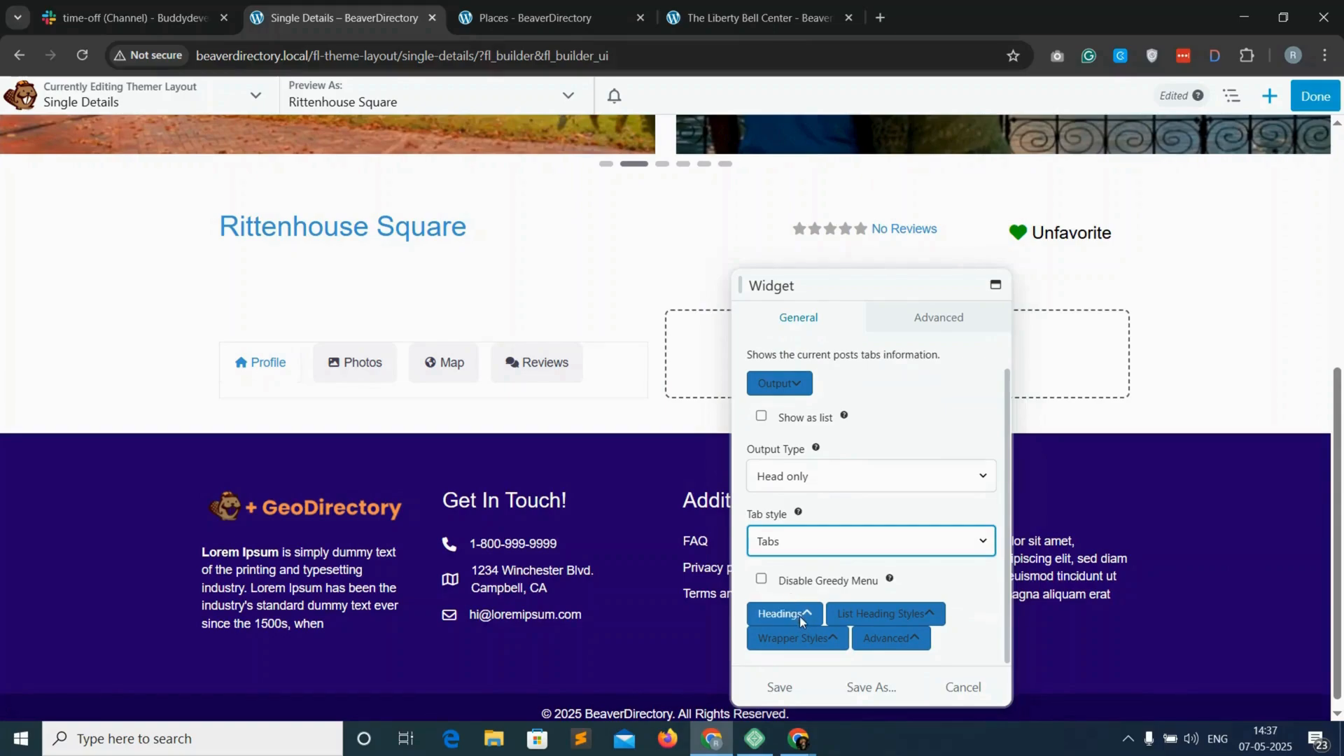
In the Single Tabs widget's headings options, turn off Remove separator line.
click(779, 614)
scroll(767, 504, down, 2)
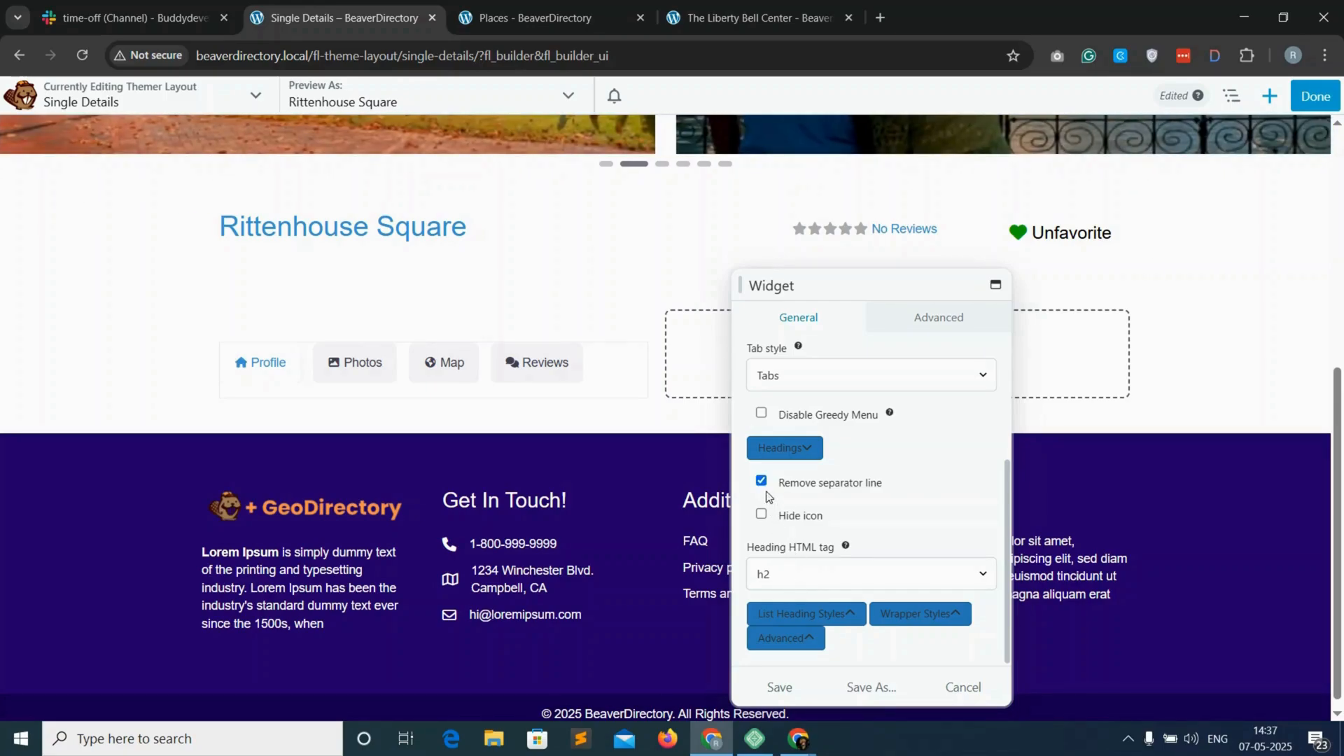
click(762, 482)
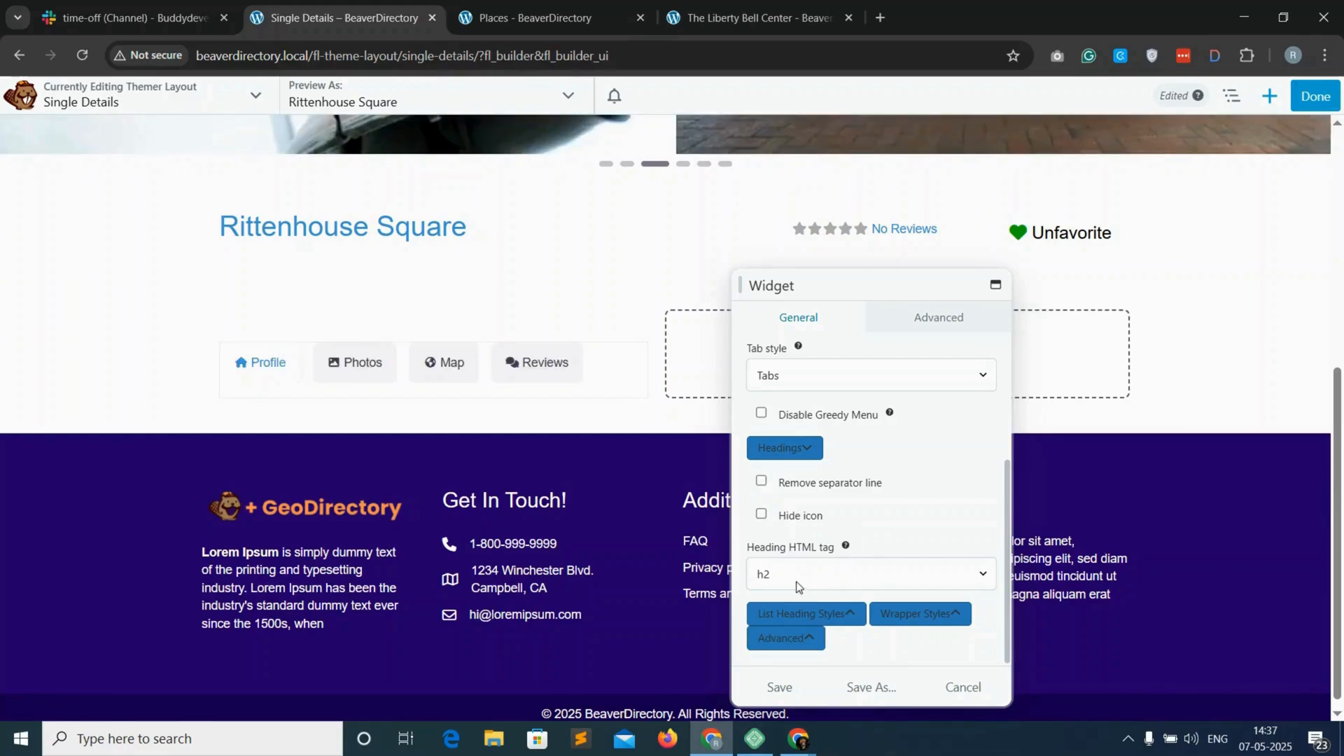
Remove the border in the Single Tabs head widget's wrapper styles and save the widget.
click(801, 615)
scroll(818, 566, down, 3)
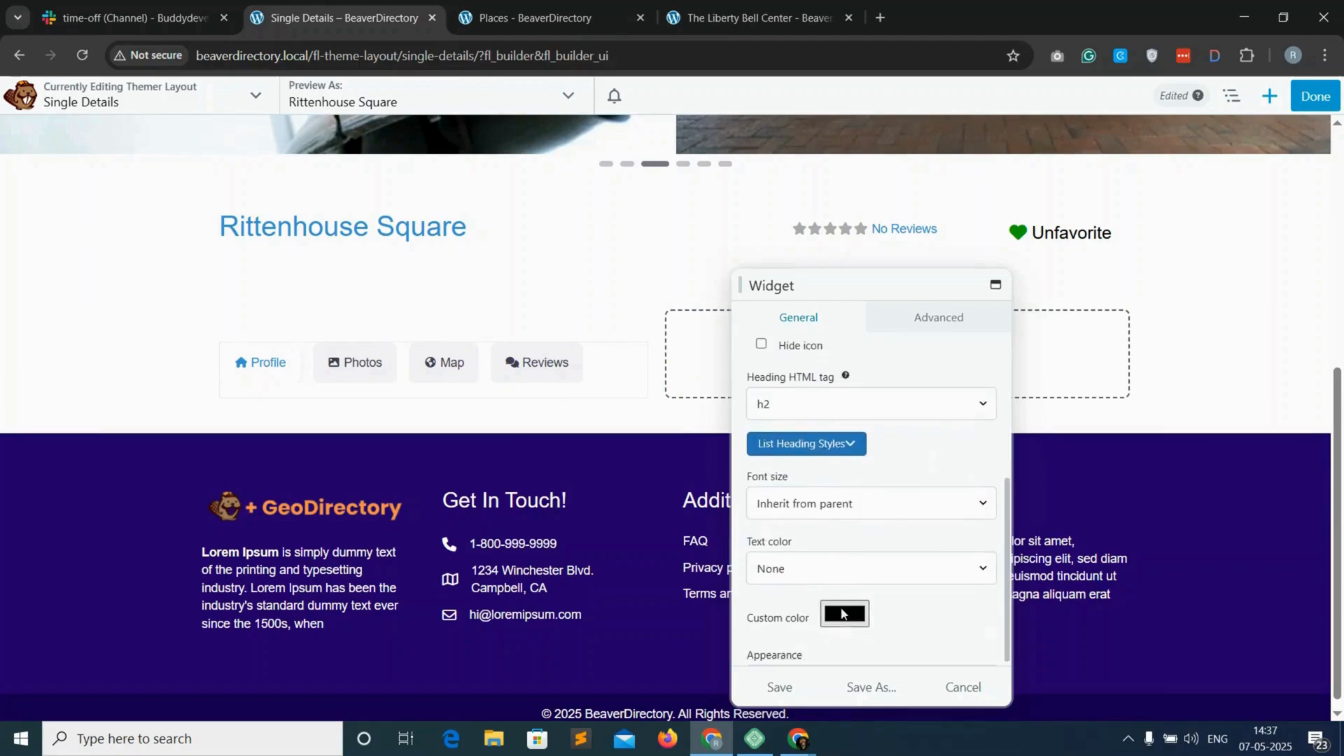
scroll(818, 545, down, 2)
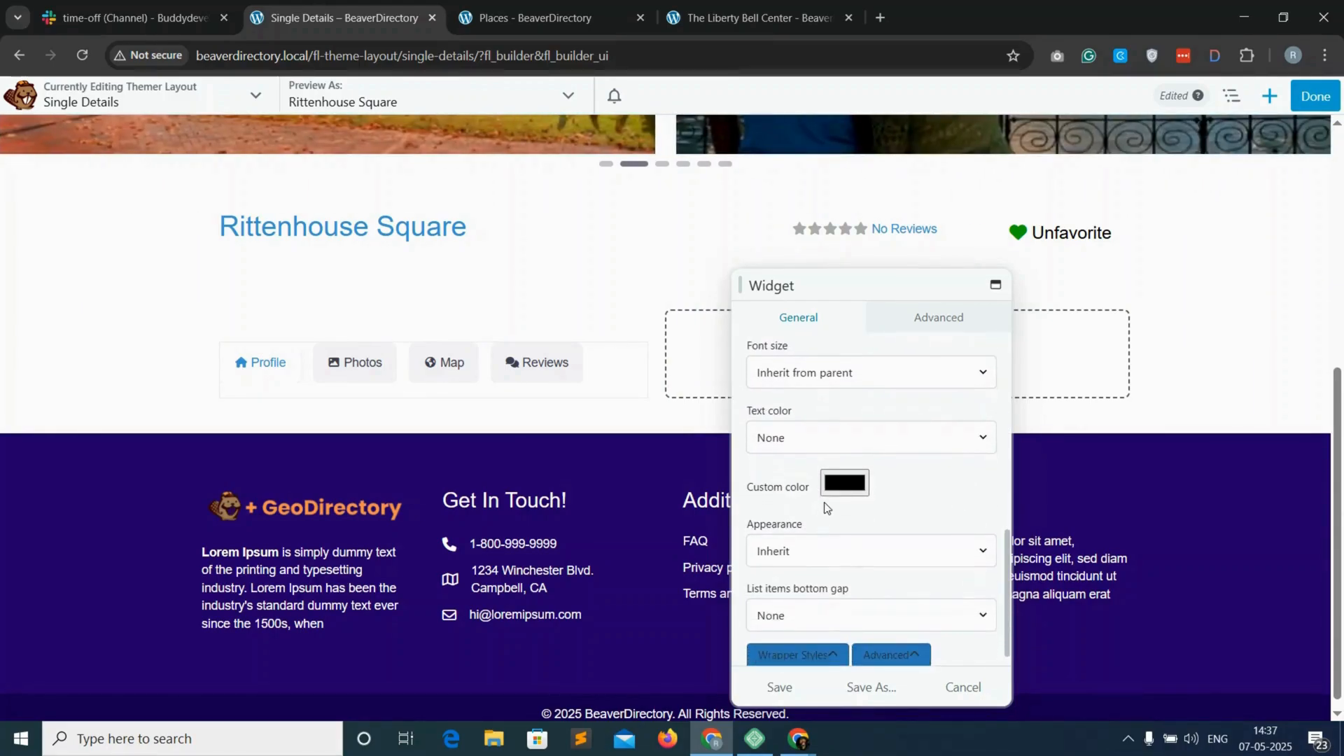
click(816, 636)
scroll(813, 588, down, 10)
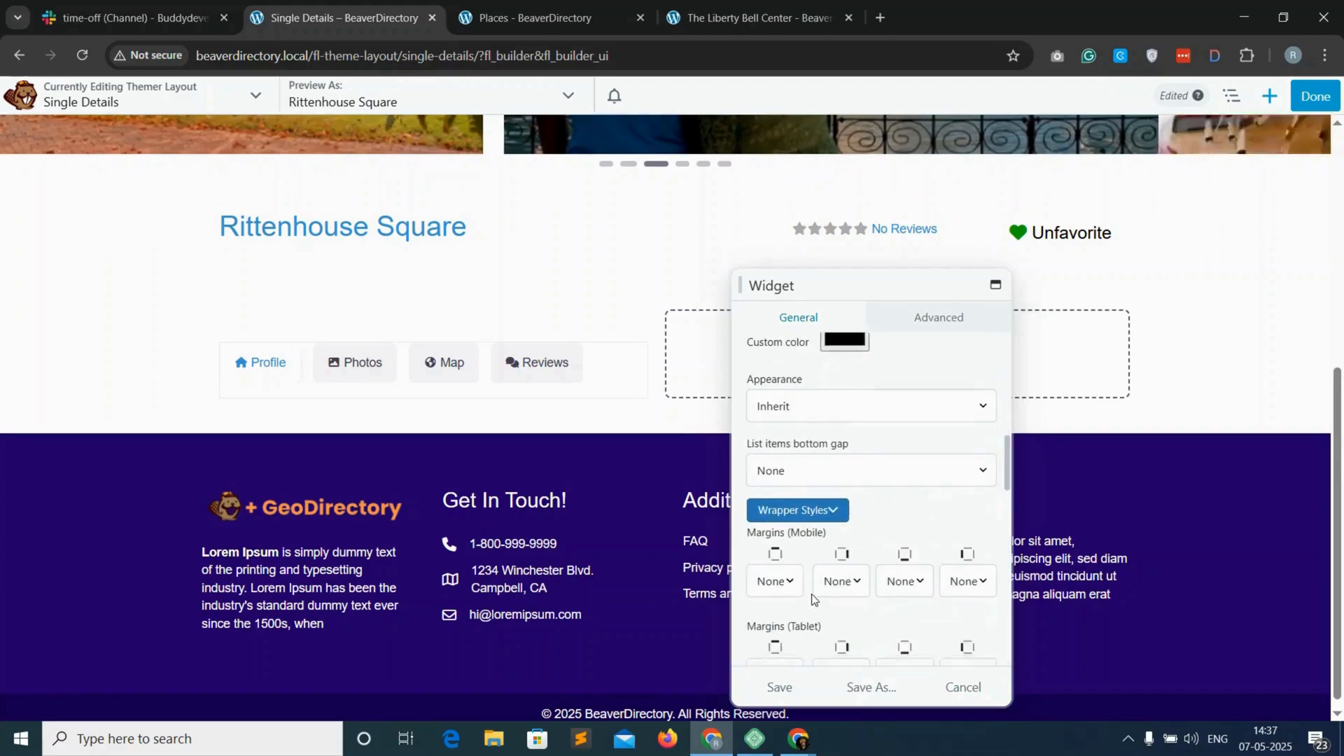
scroll(813, 566, down, 4)
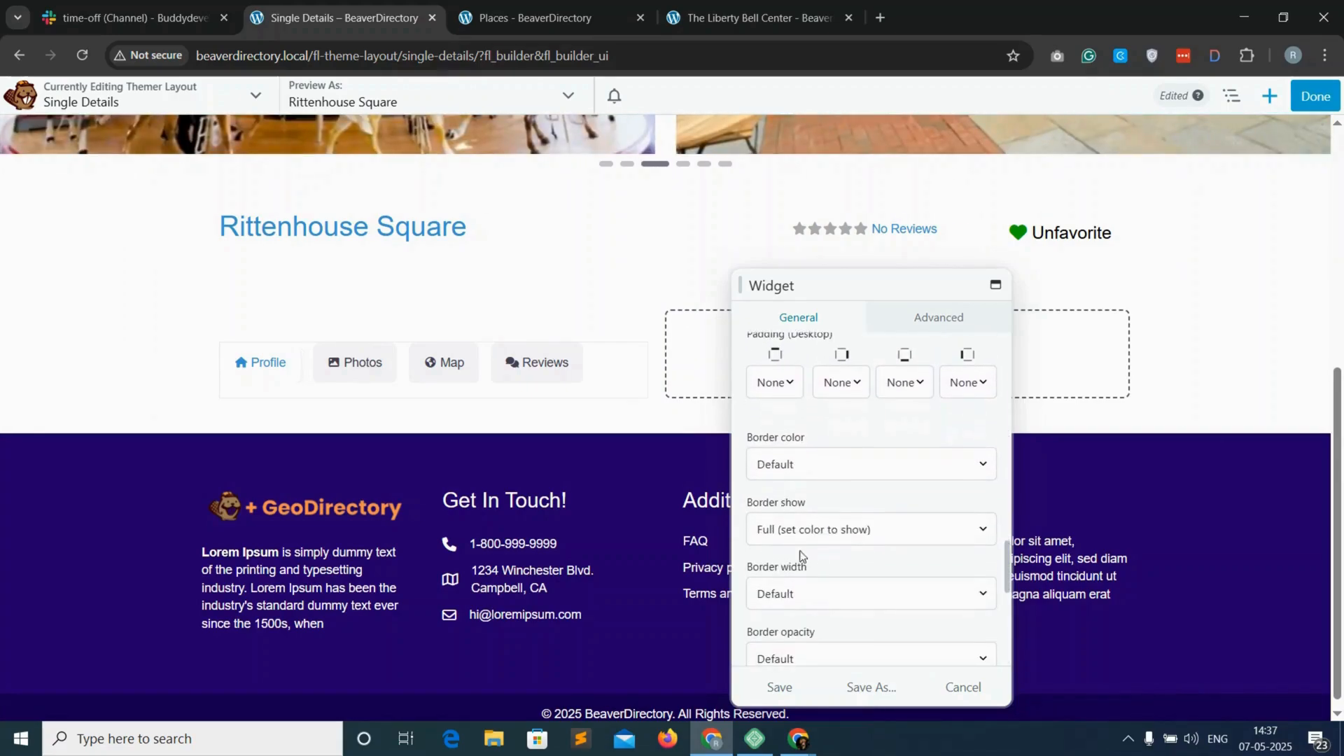
click(803, 469)
key(Escape)
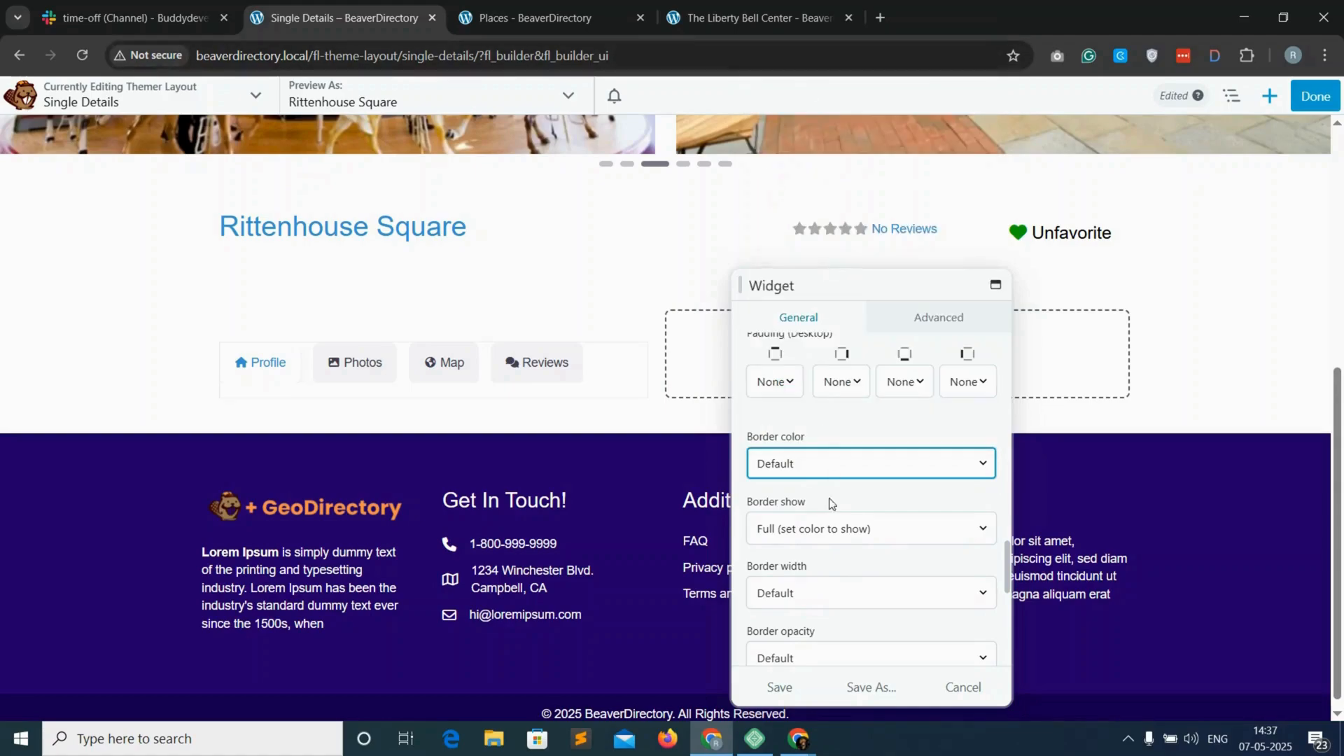
scroll(832, 539, down, 5)
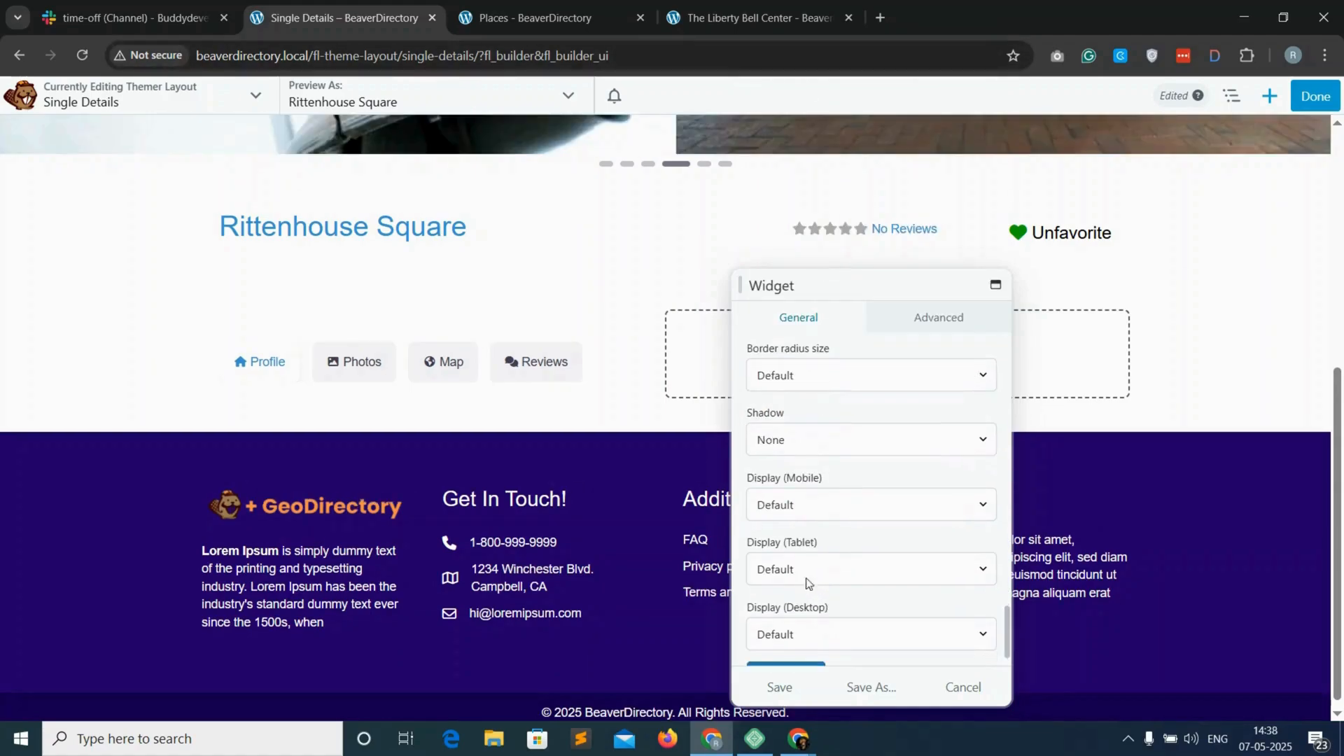
click(783, 688)
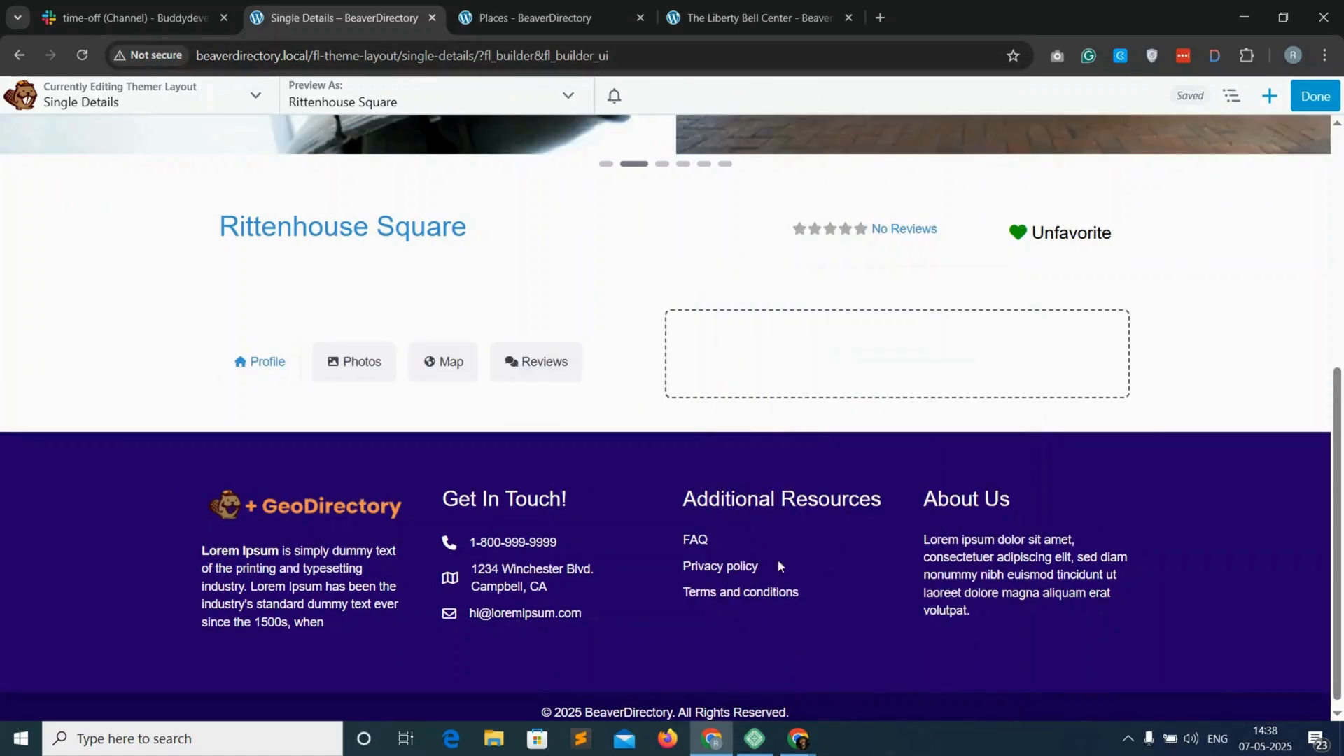
Place a second GD > Single Tabs widget below the tab heads, set to output Body only and show as list.
click(1269, 102)
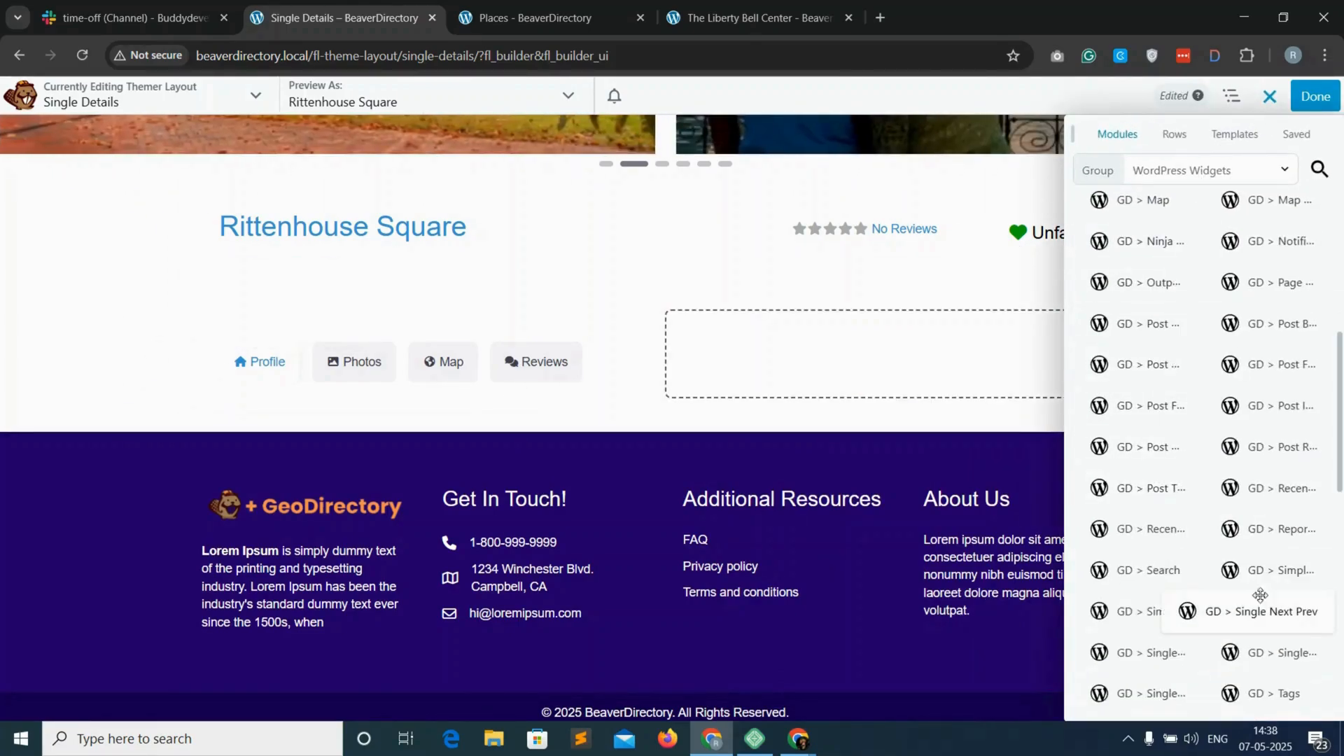
drag(1125, 662, 371, 611)
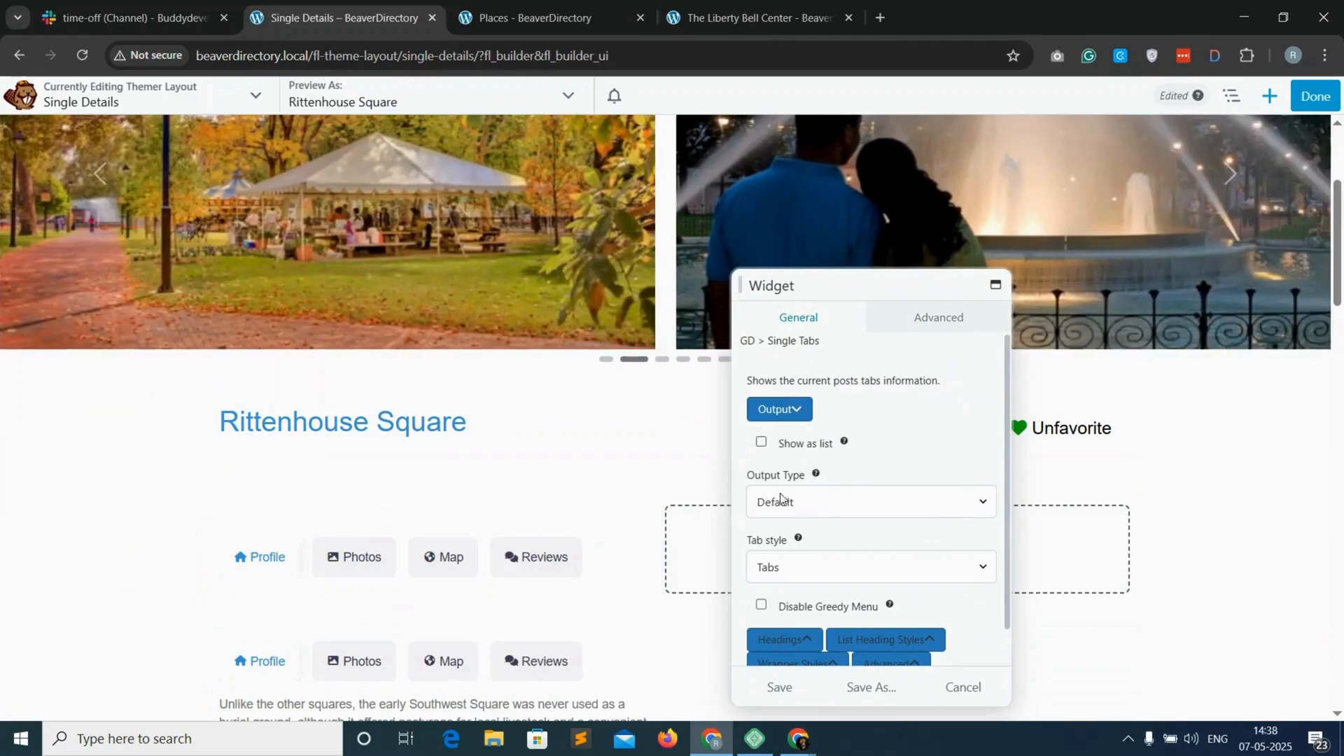
click(822, 502)
click(789, 573)
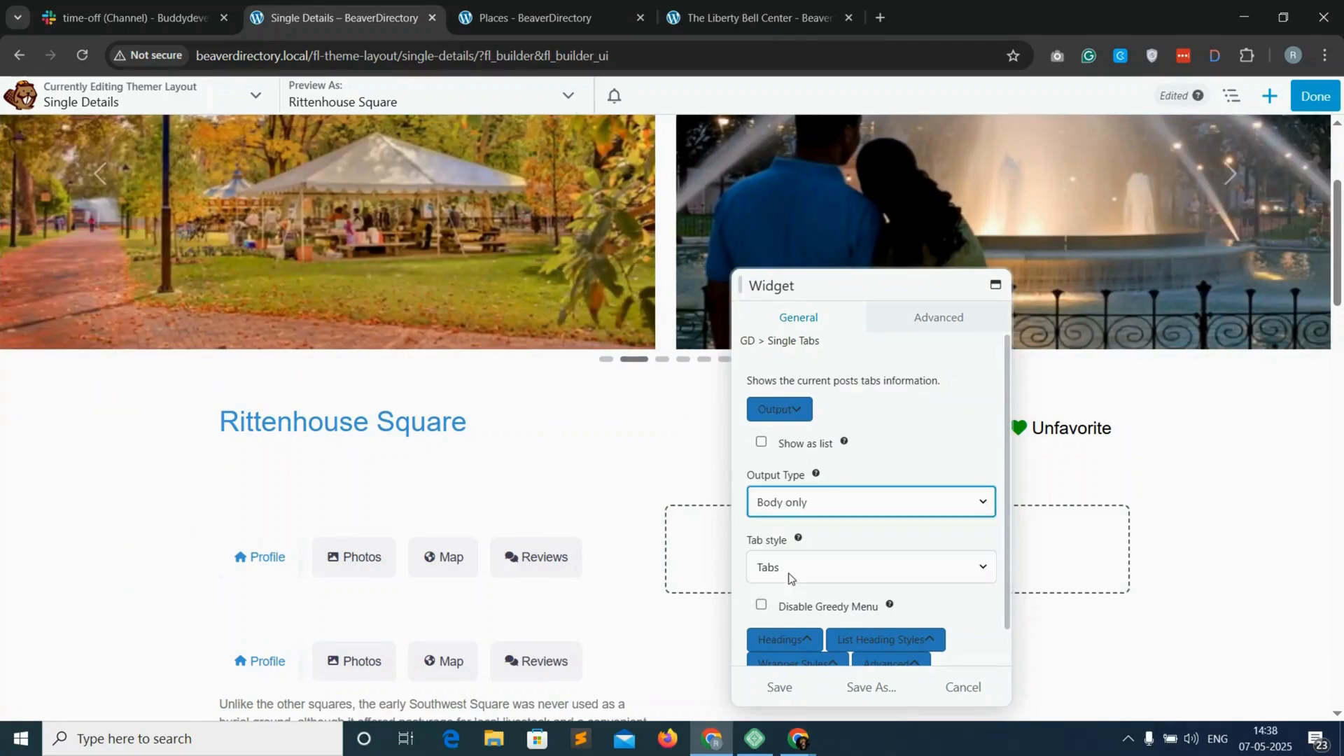
click(766, 447)
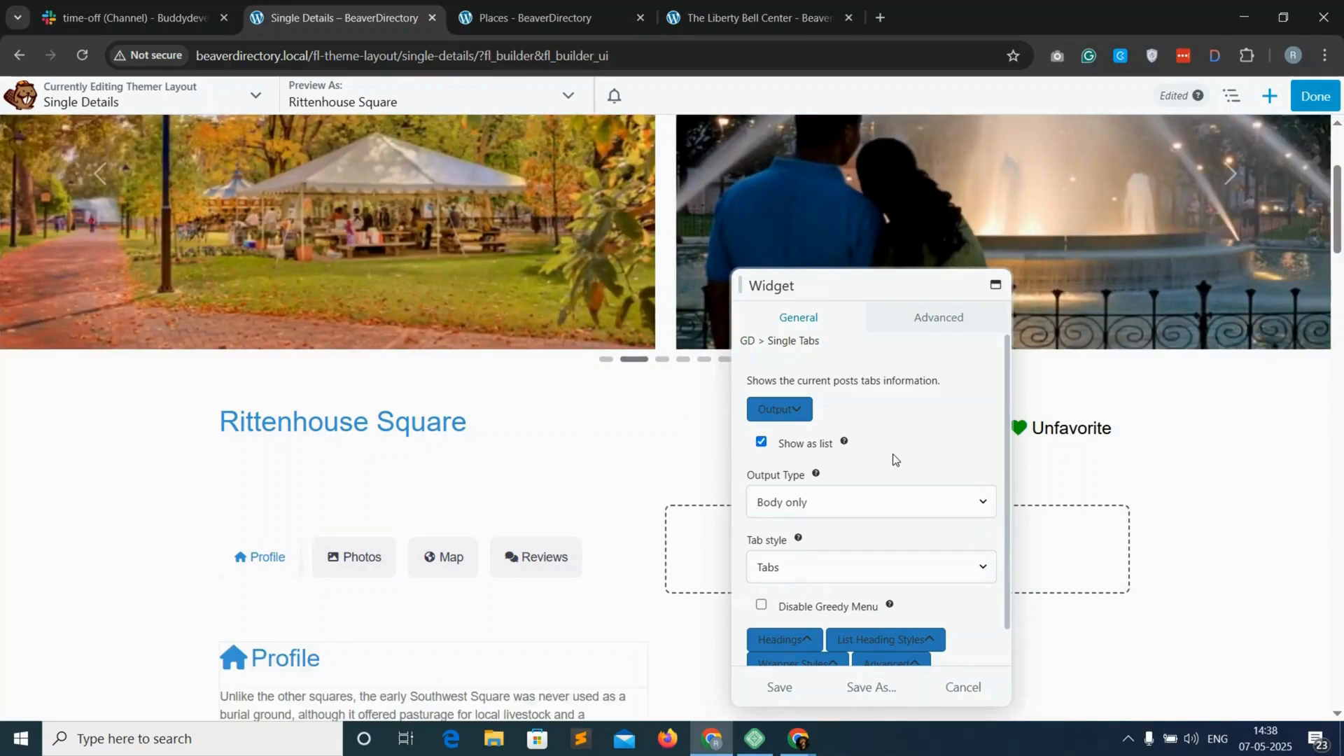
Set the tab body widget's wrapper border color to None and its top margin to 0 px.
scroll(860, 536, down, 1)
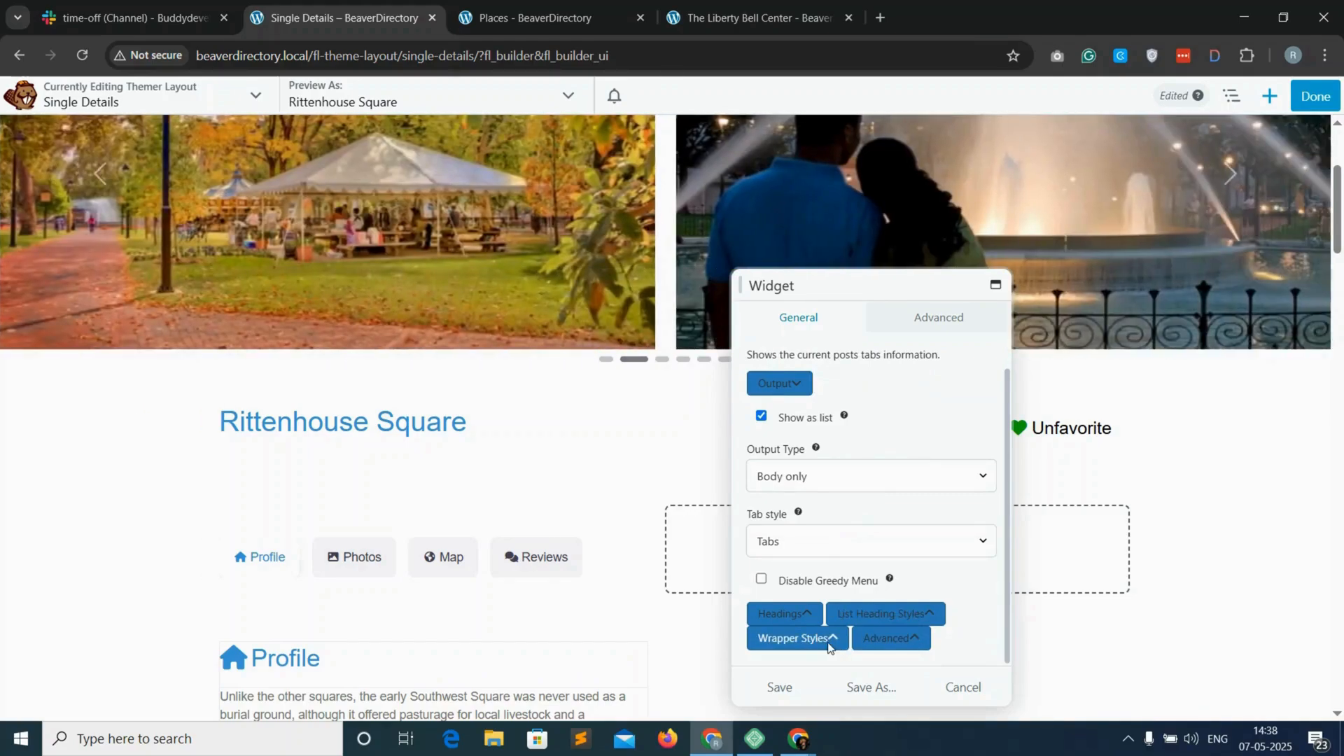
click(851, 615)
scroll(850, 609, down, 8)
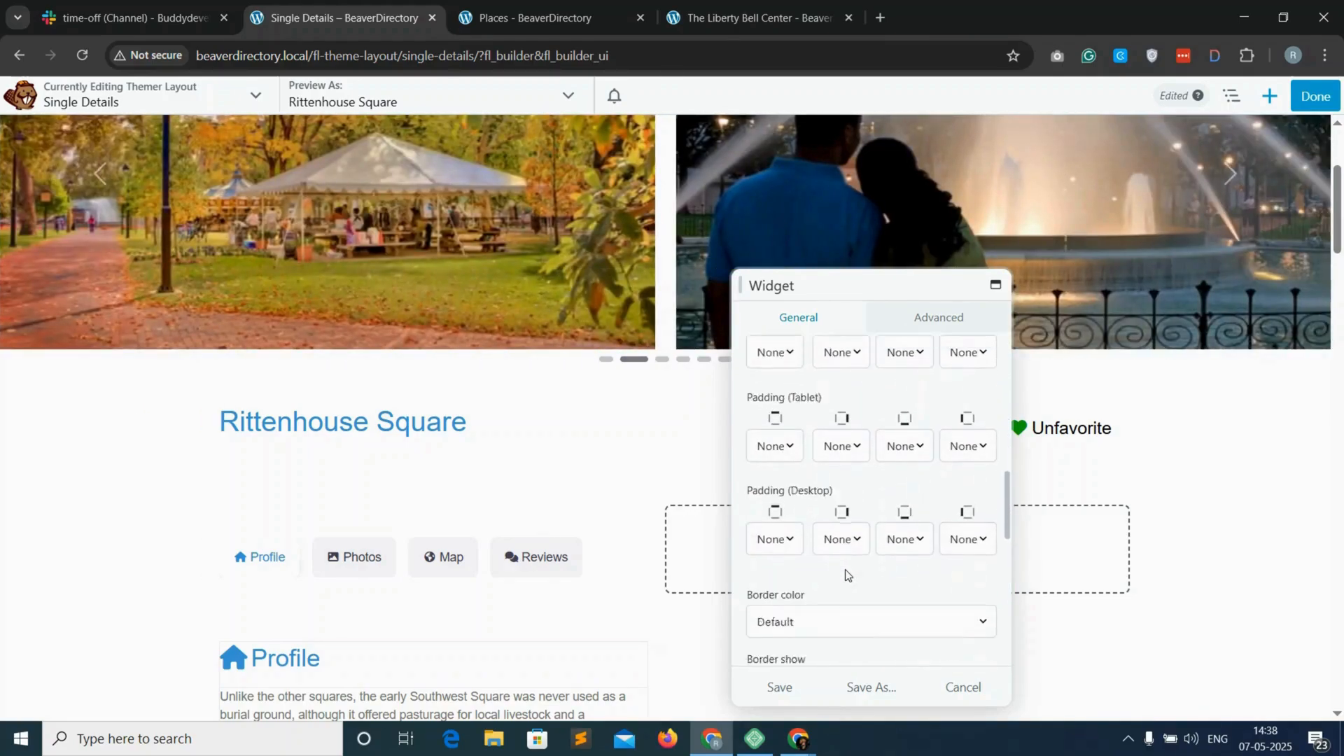
click(845, 441)
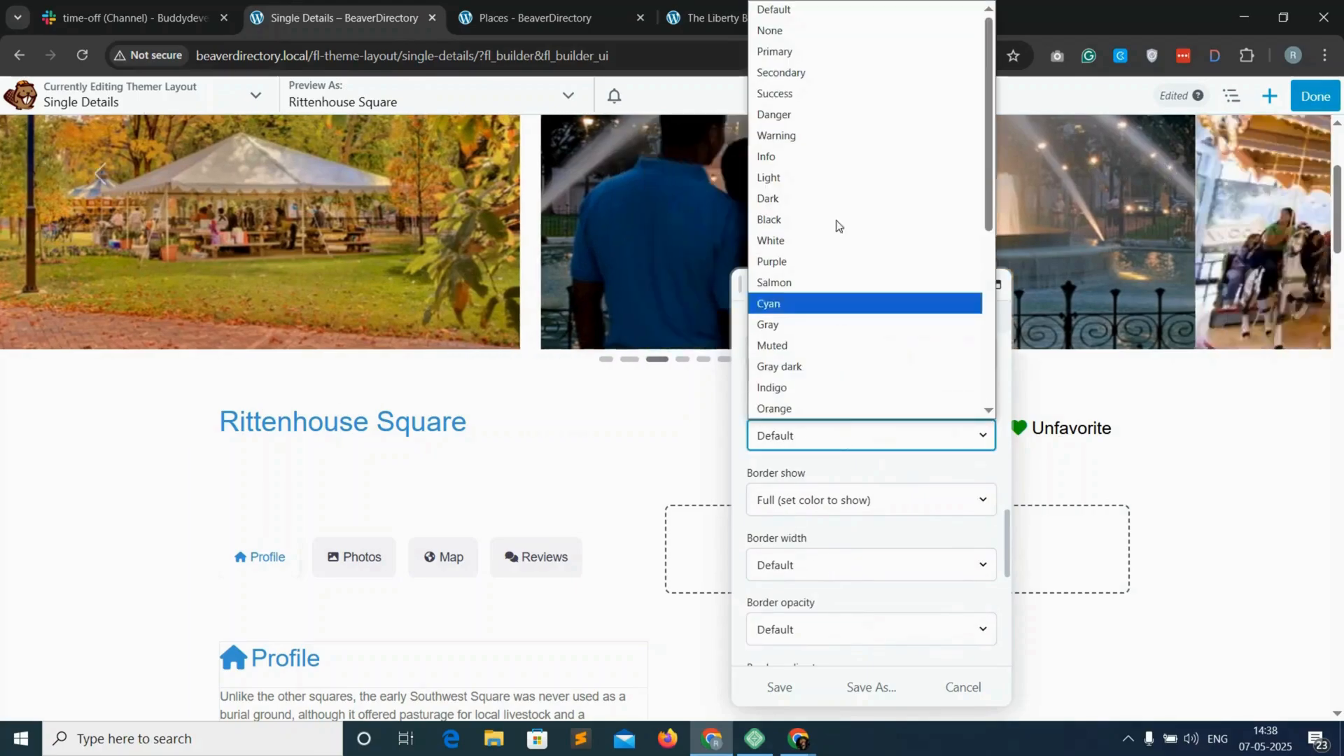
click(802, 33)
click(939, 318)
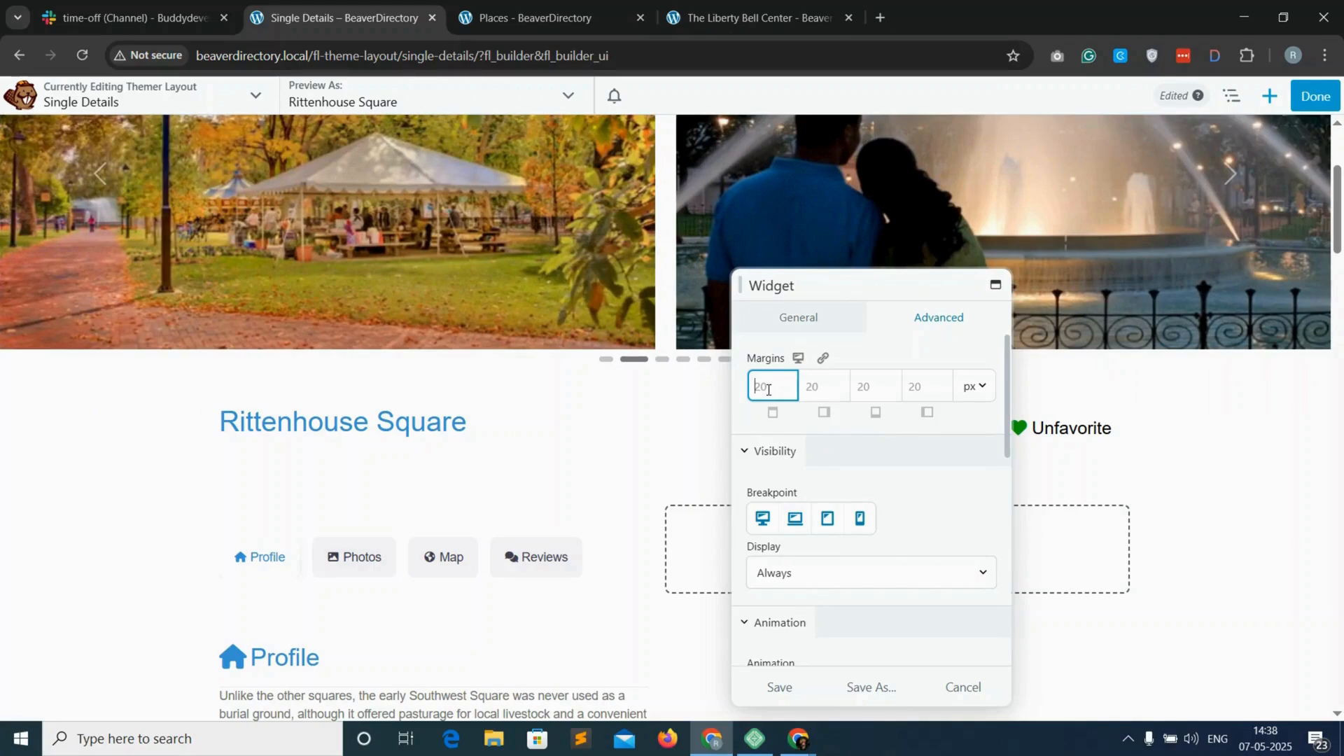
text(0)
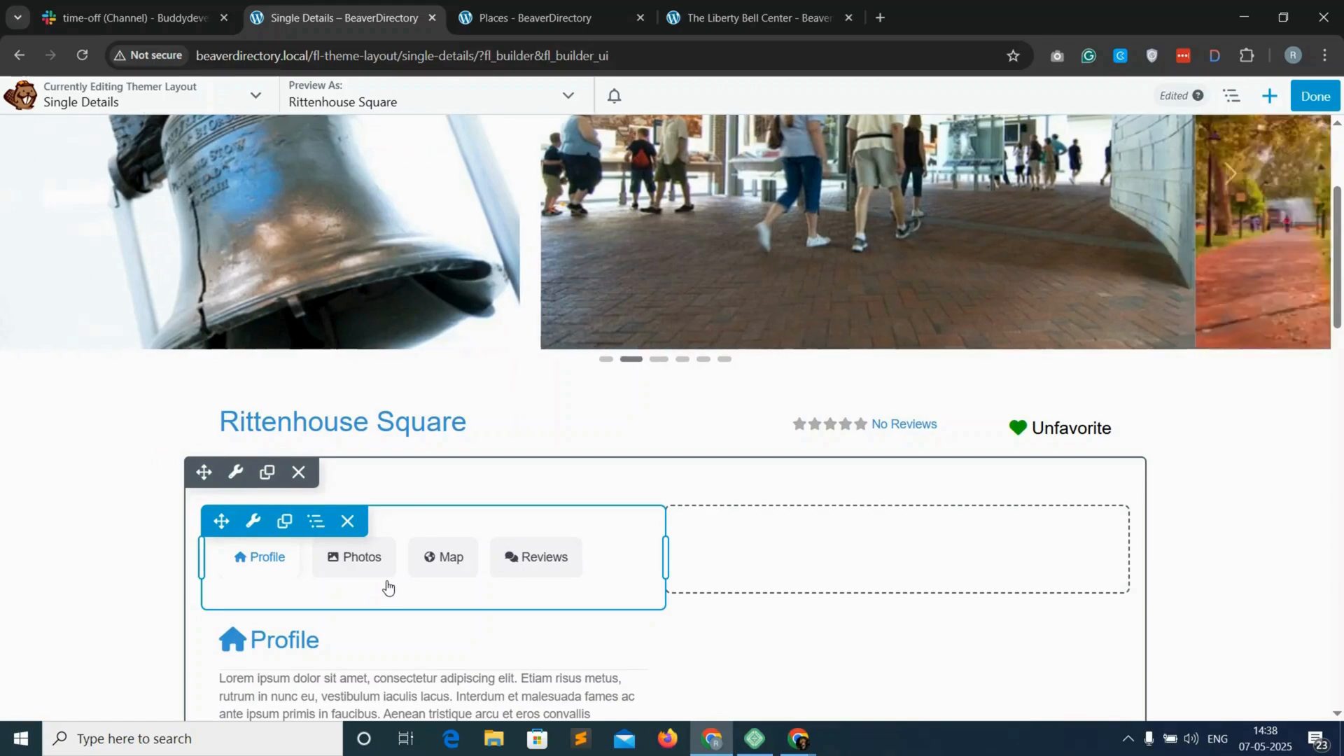
Set the tab heads widget's bottom margin to 0 px and save it.
click(388, 587)
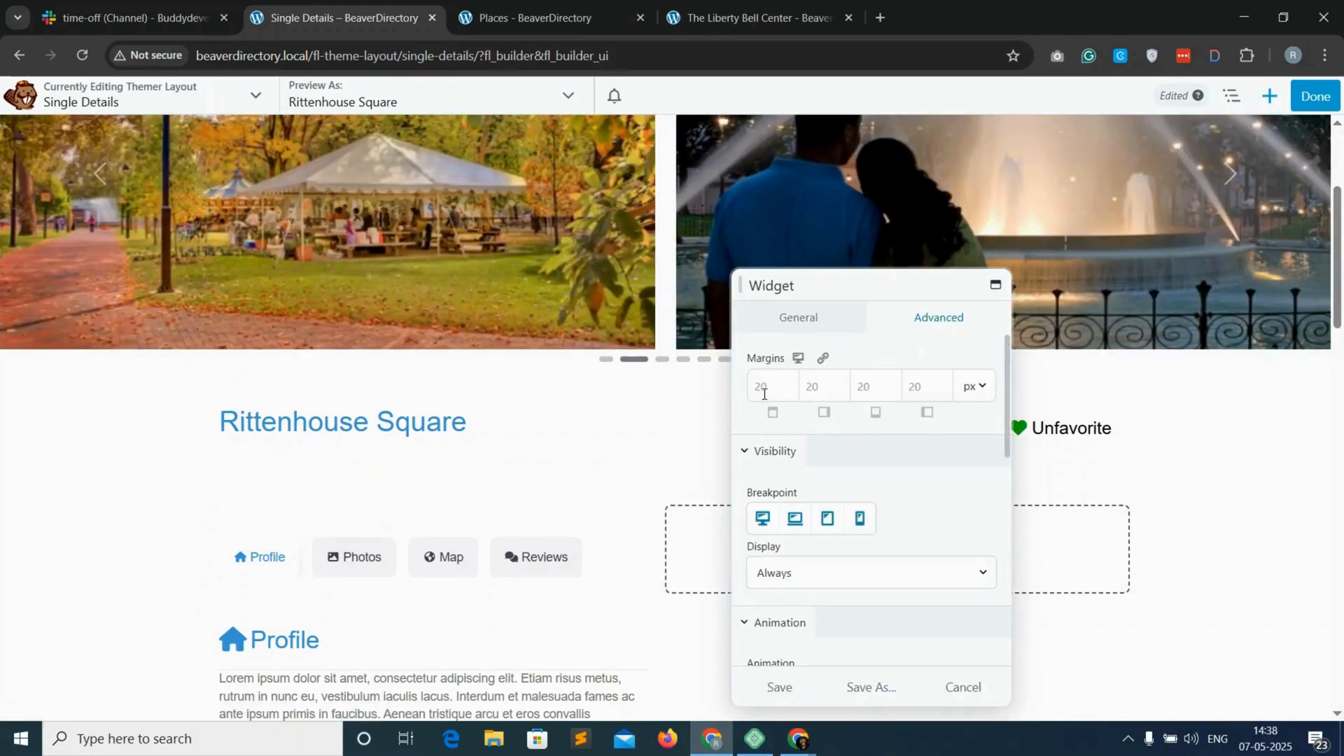
click(862, 392)
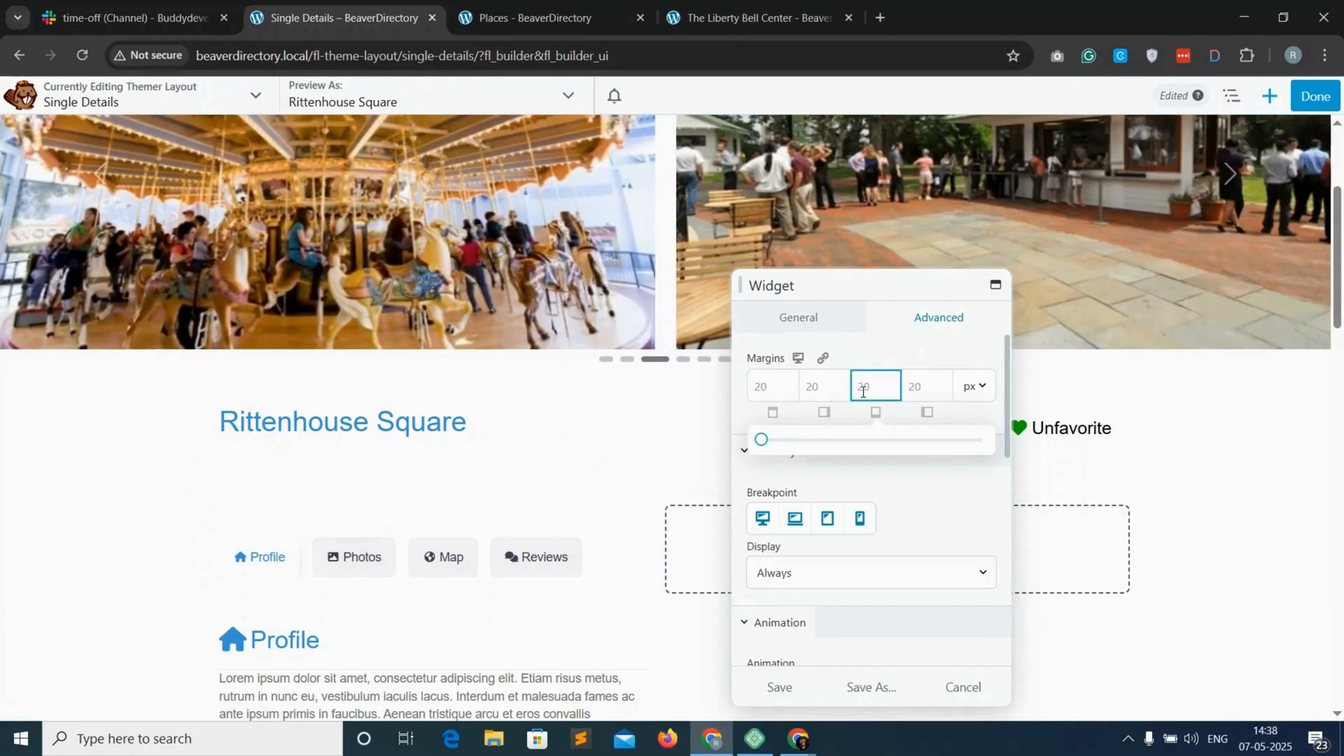
text(0)
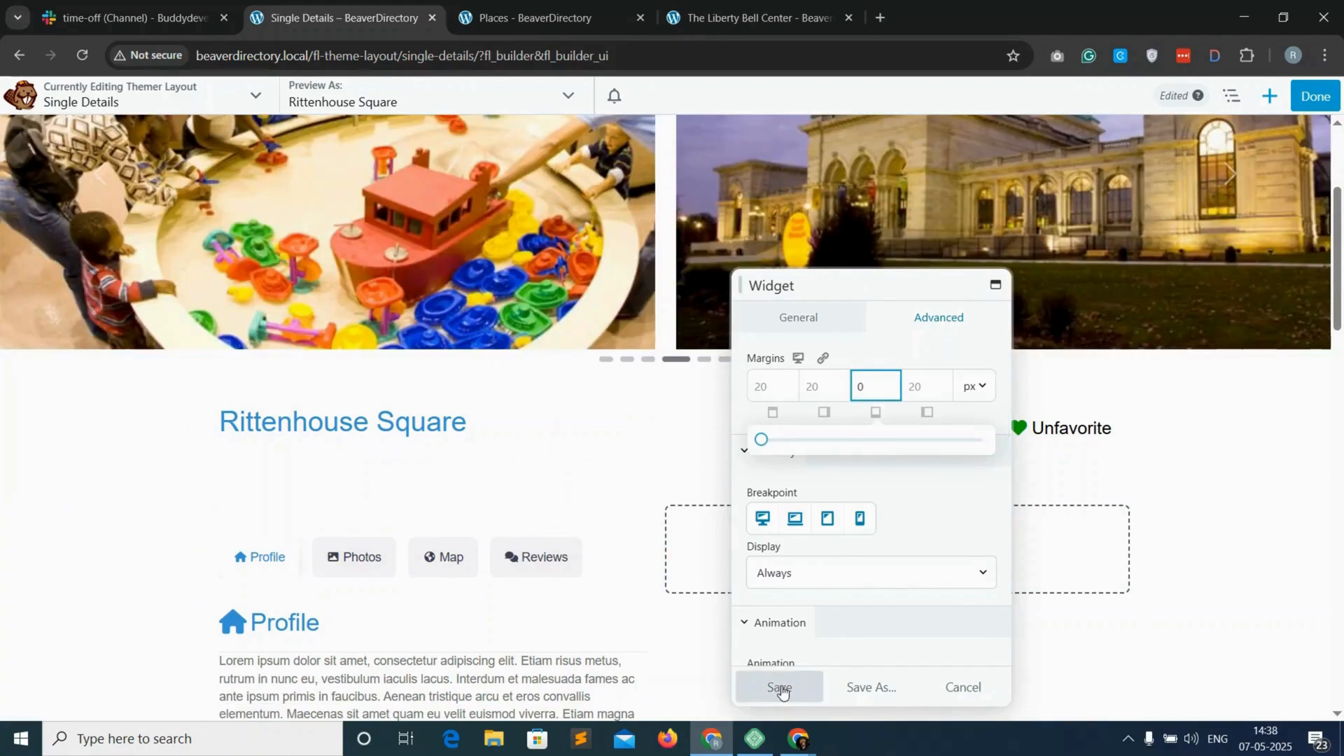
click(782, 690)
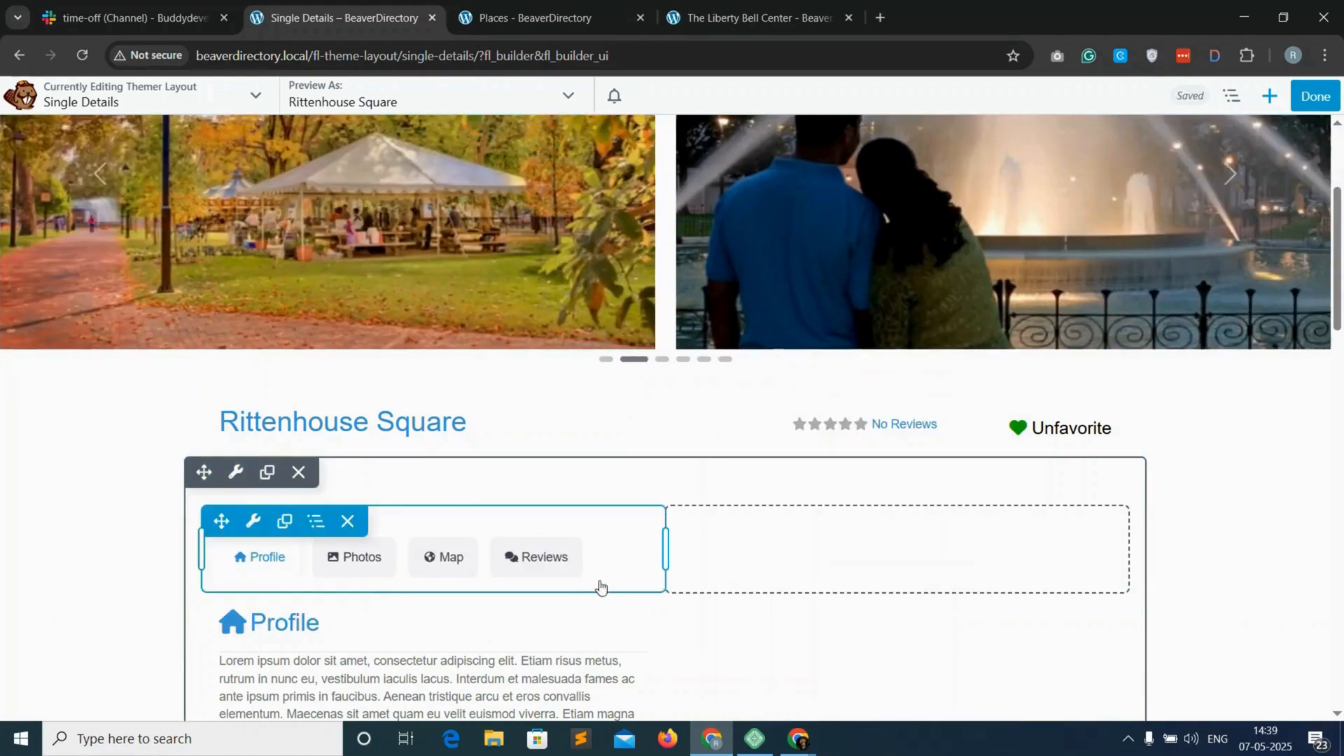
Place the GD > Output Location widget in the empty second column beside the tabs and save it.
scroll(581, 585, down, 2)
scroll(578, 583, down, 1)
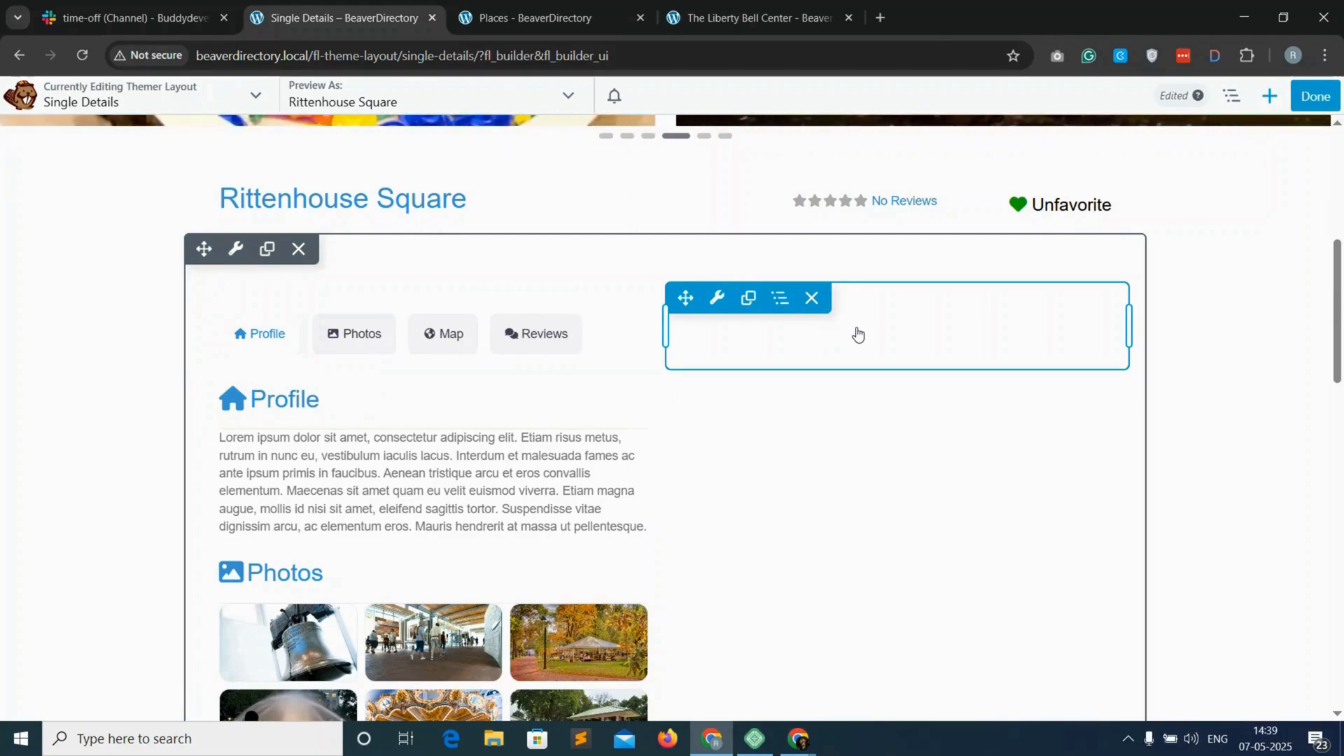
click(1270, 96)
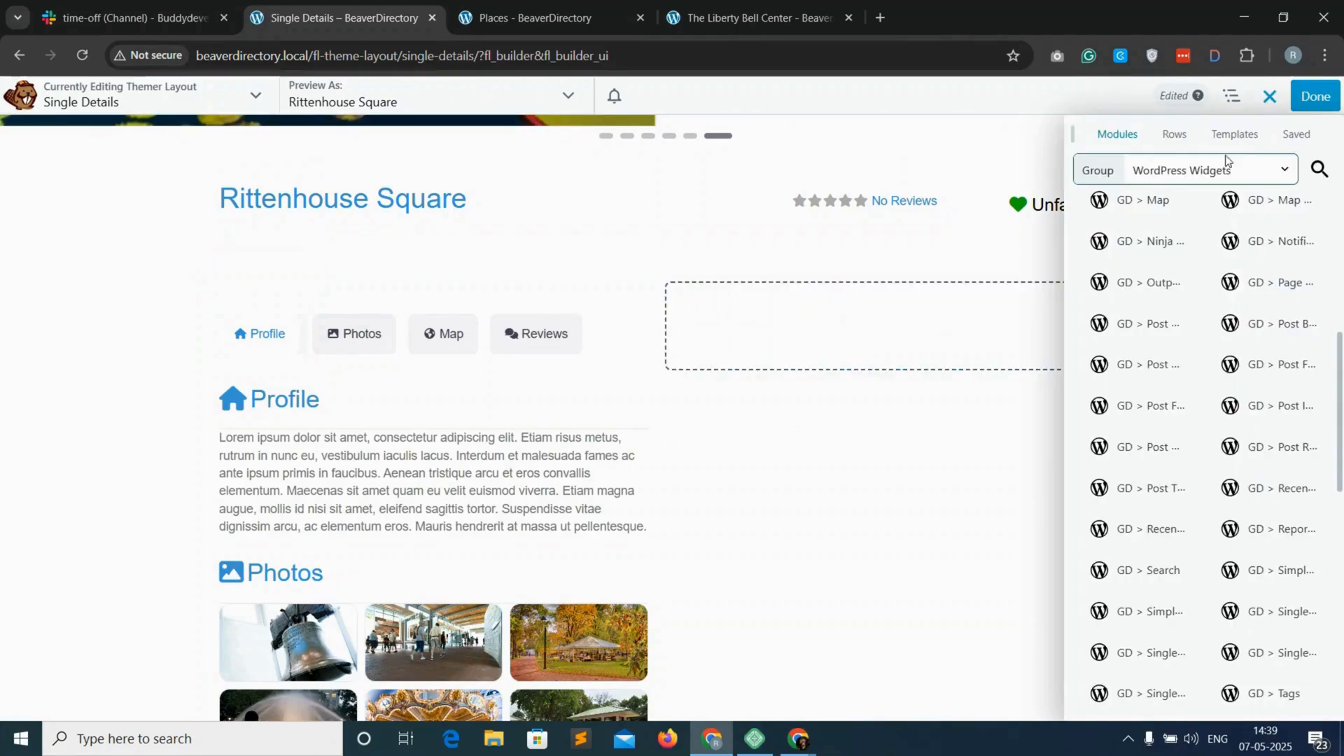
drag(1149, 282, 881, 533)
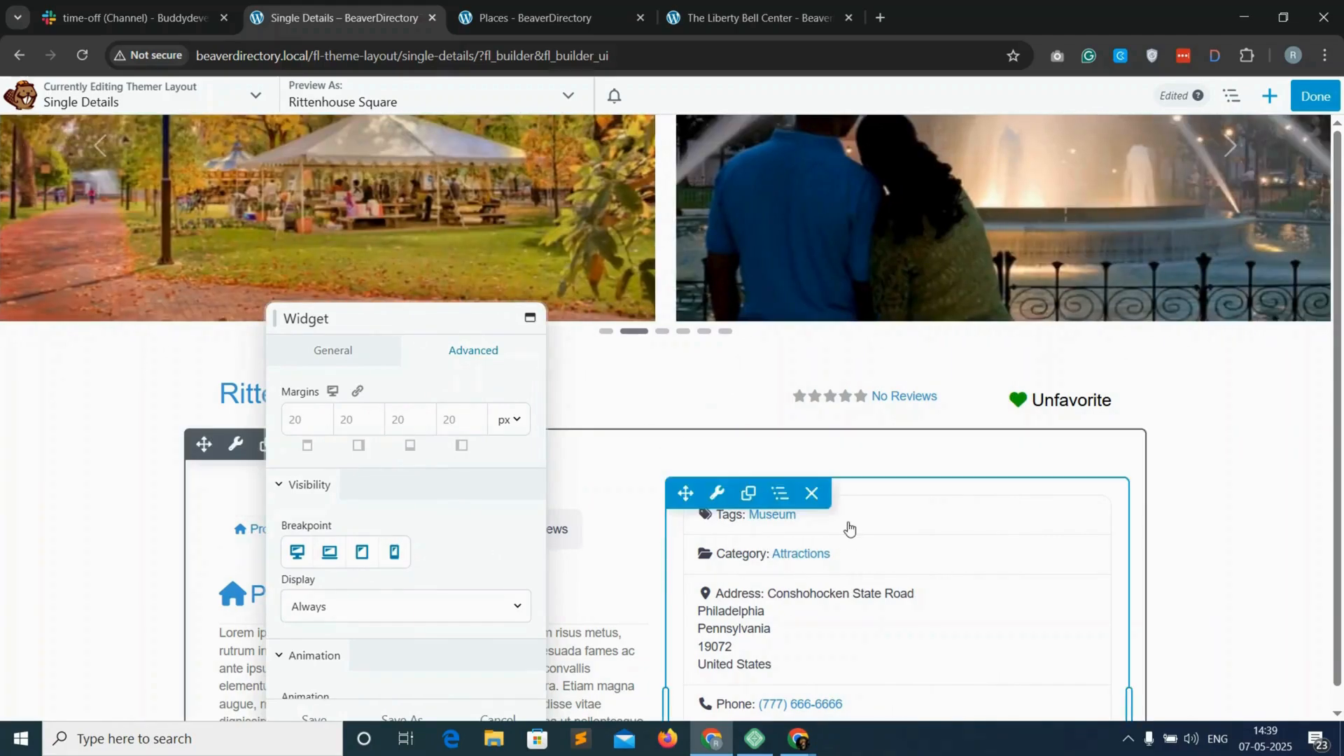
scroll(849, 527, down, 3)
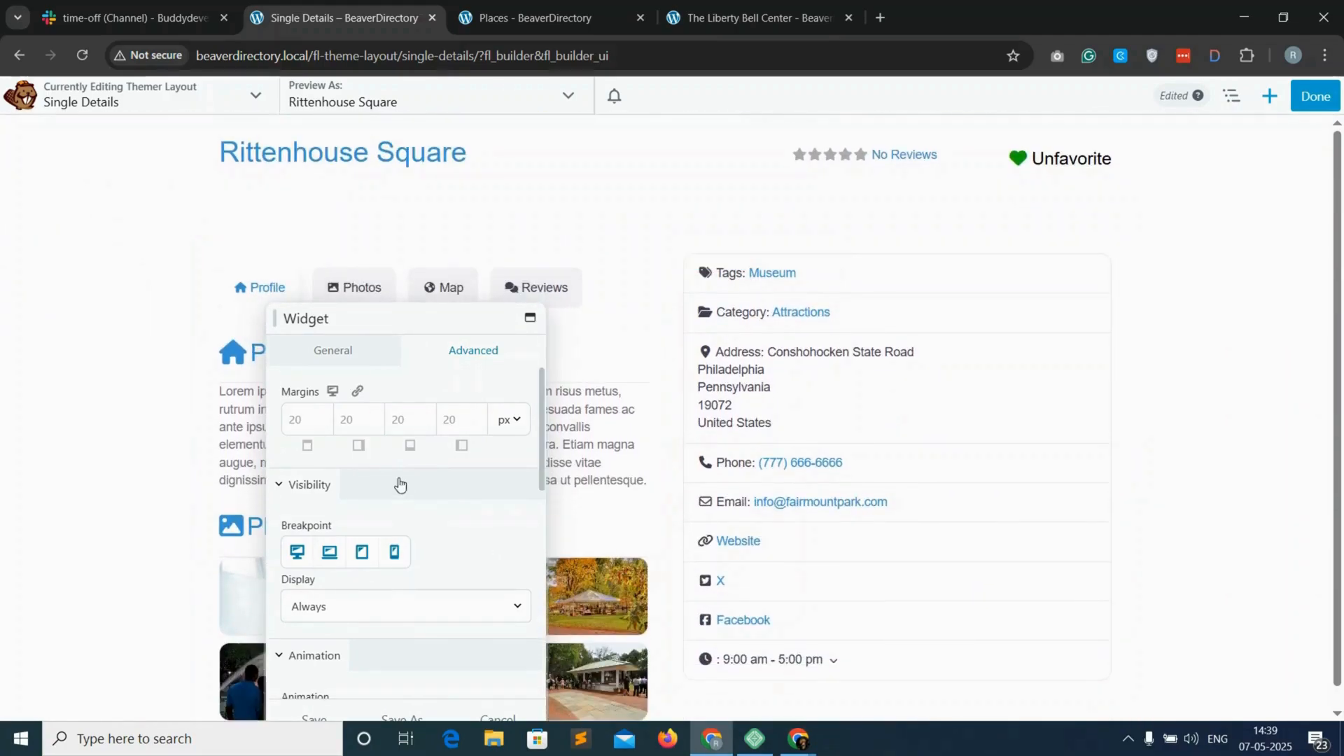
scroll(368, 600, down, 2)
scroll(317, 673, down, 6)
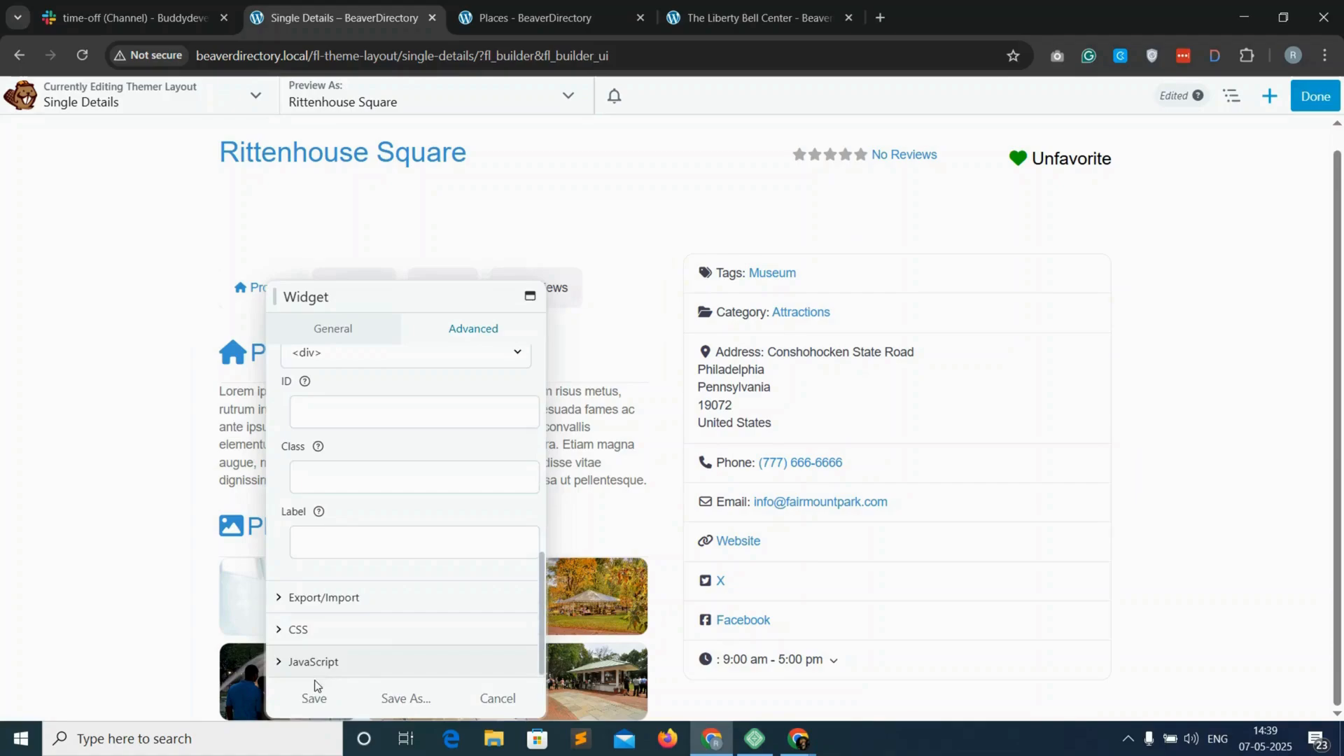
click(317, 698)
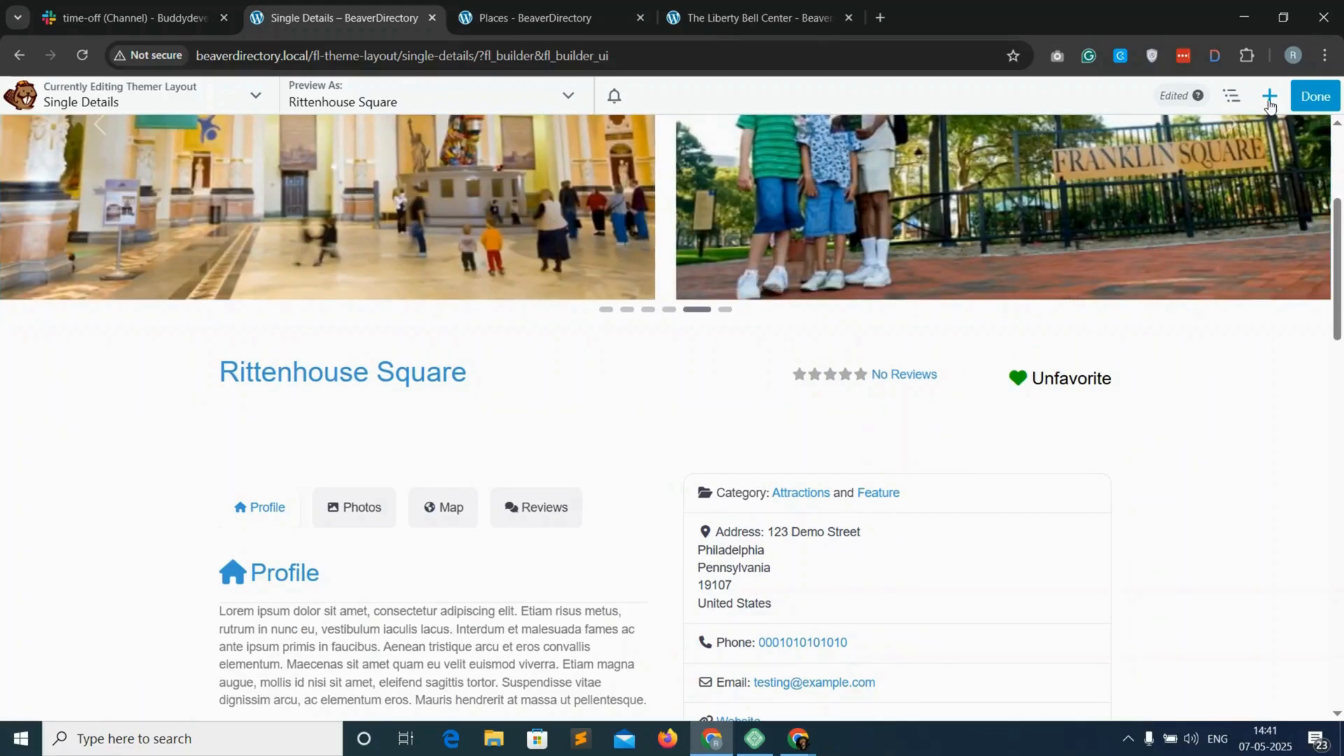
Place the GD > Ninja Forms widget above the listing details in the second column, using the form Contact Me (ID: 1).
click(1270, 98)
drag(1126, 294, 830, 663)
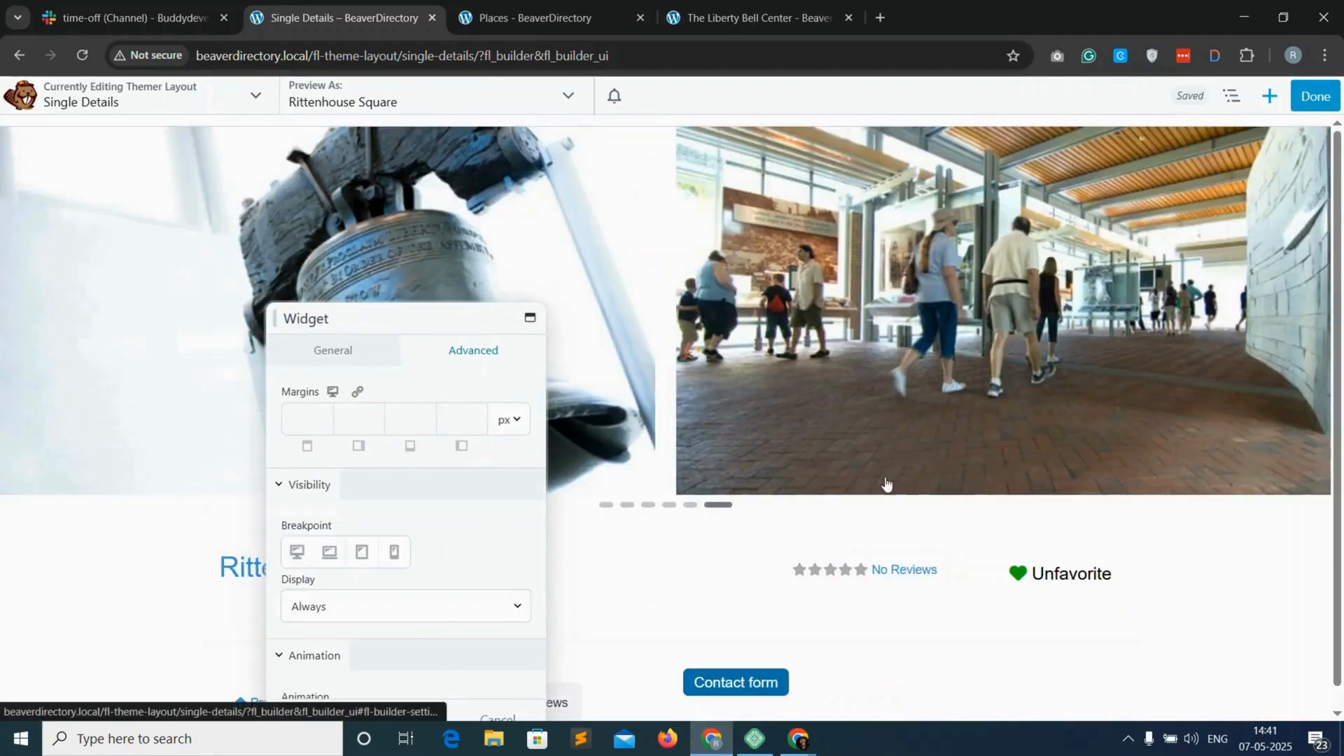
scroll(654, 500, down, 3)
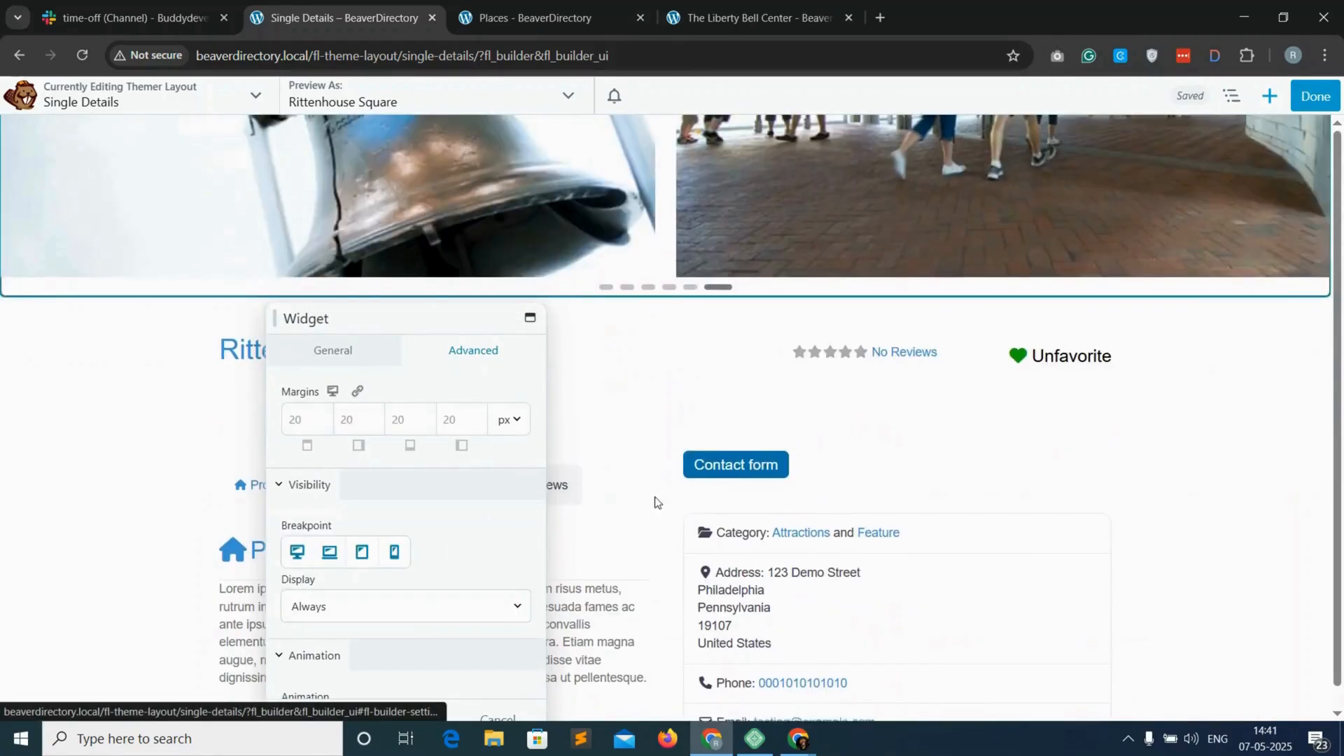
click(348, 354)
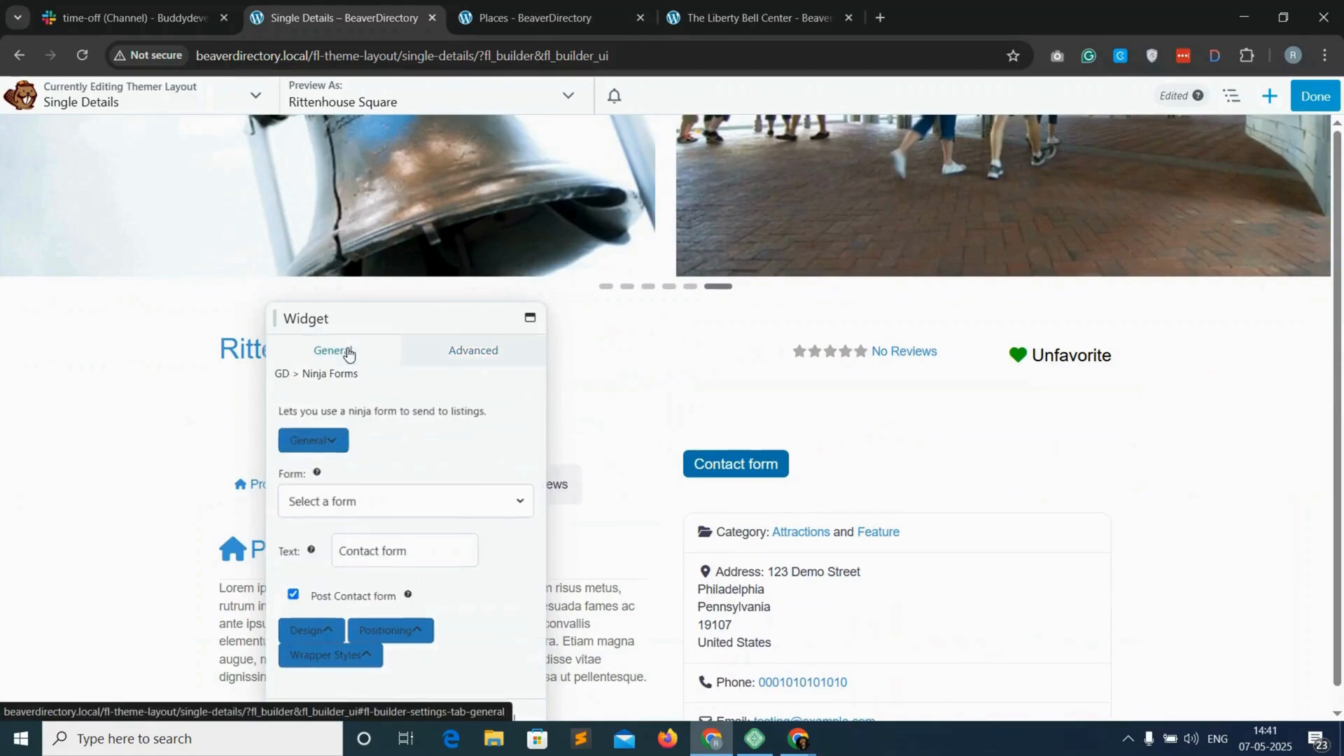
click(329, 503)
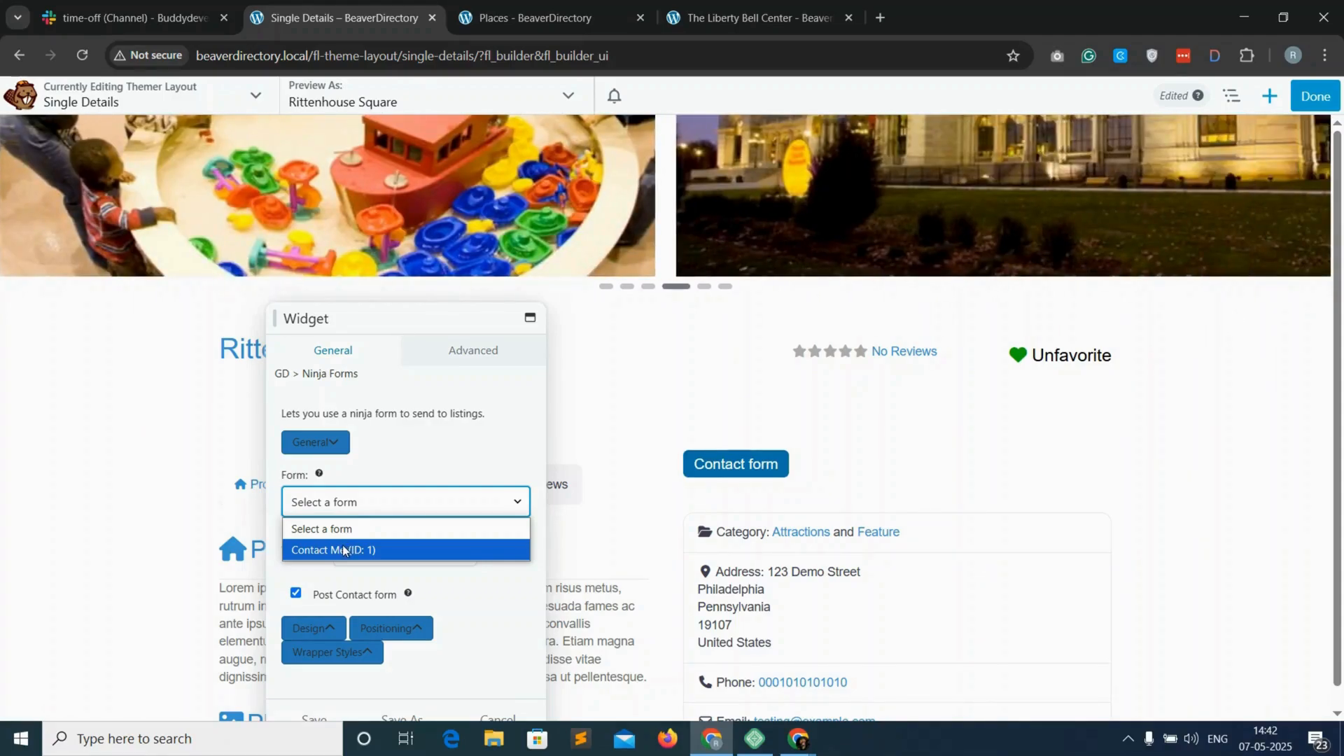
click(344, 551)
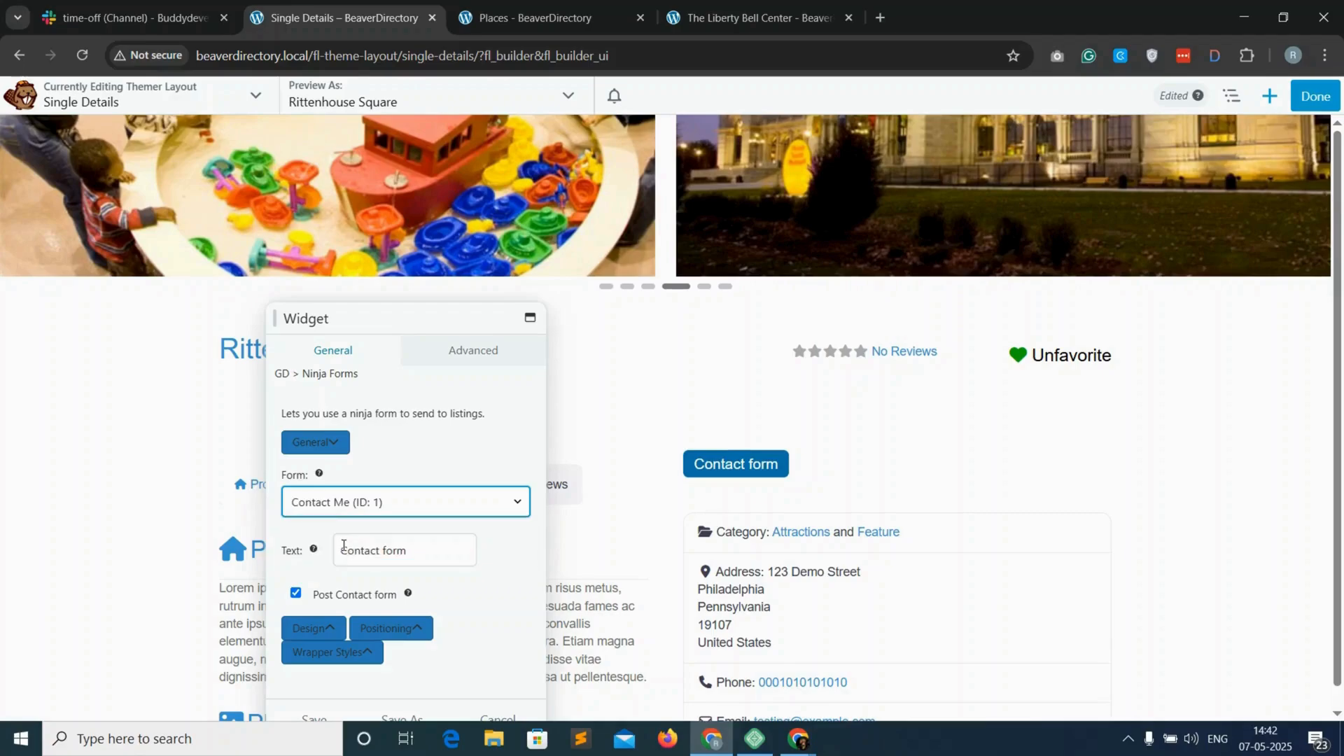
Shorten the Ninja Forms widget's button text to Contact.
triple_click(350, 548)
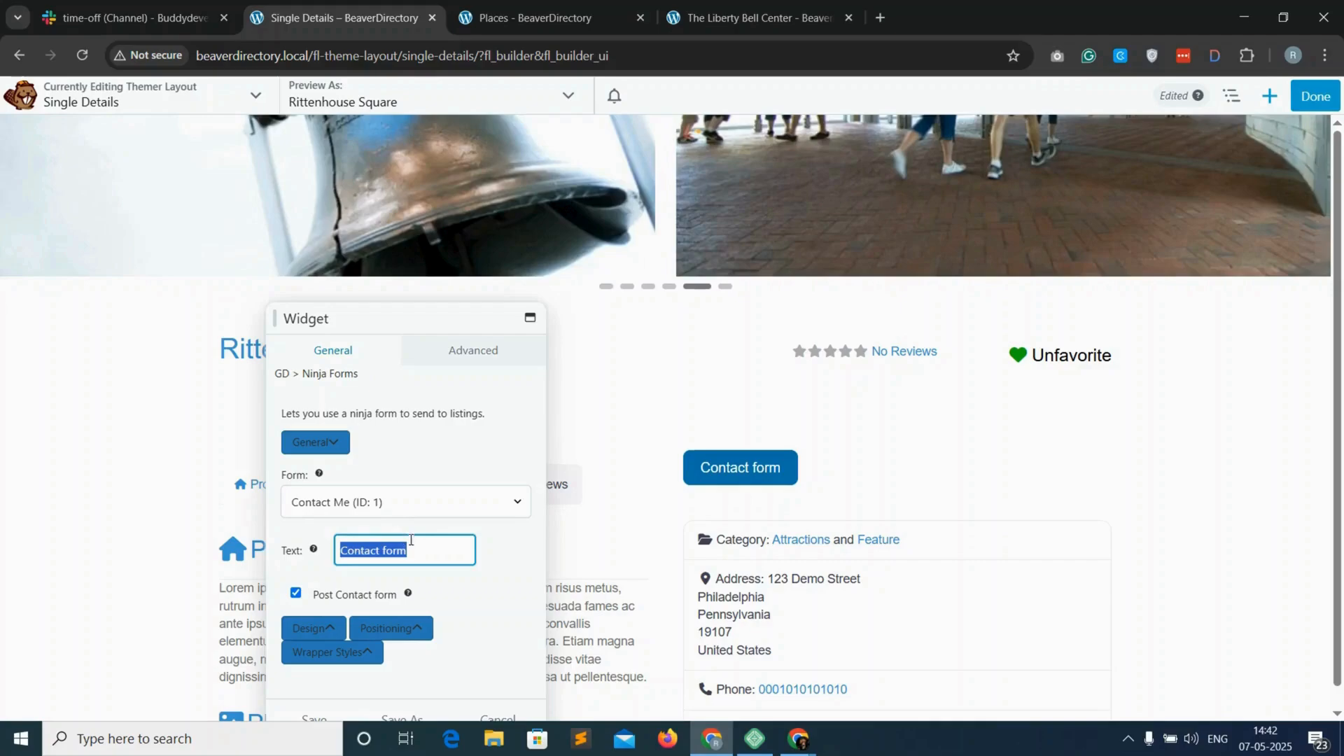
click(413, 539)
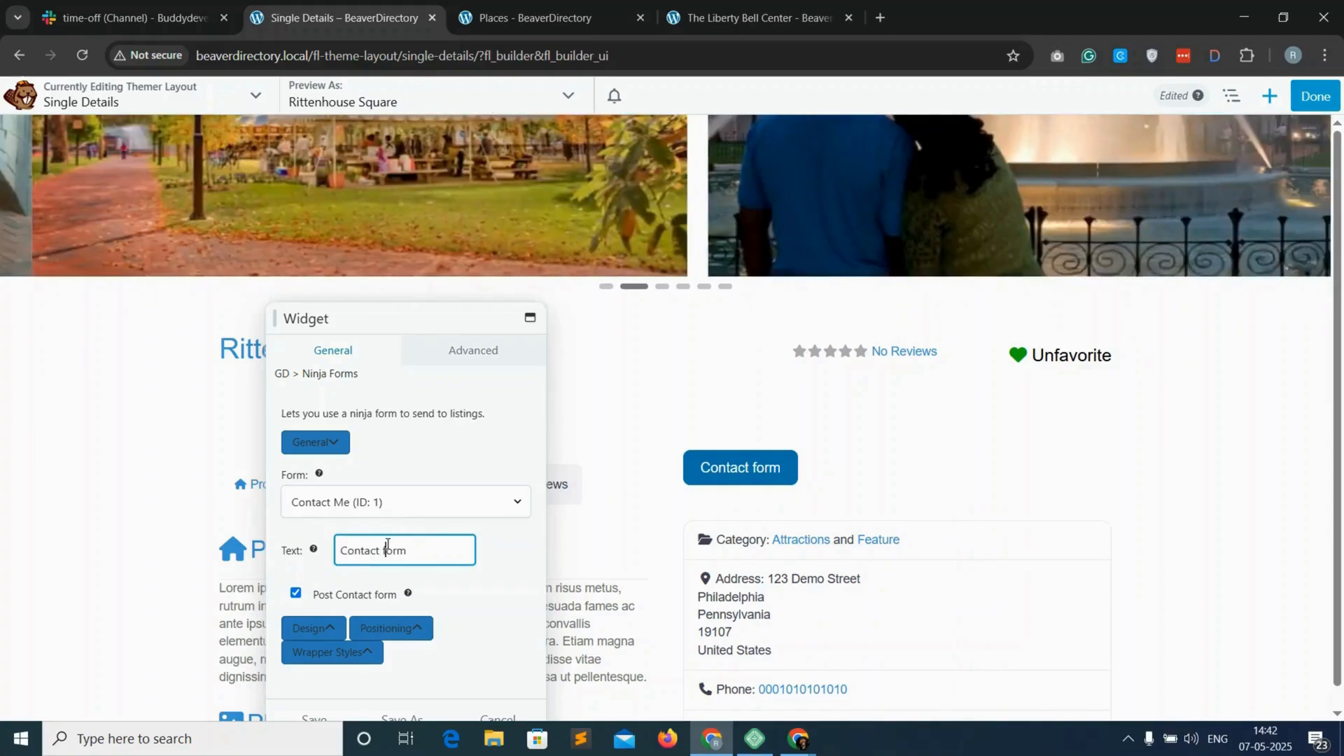
double_click(389, 549)
key(BackSpace)
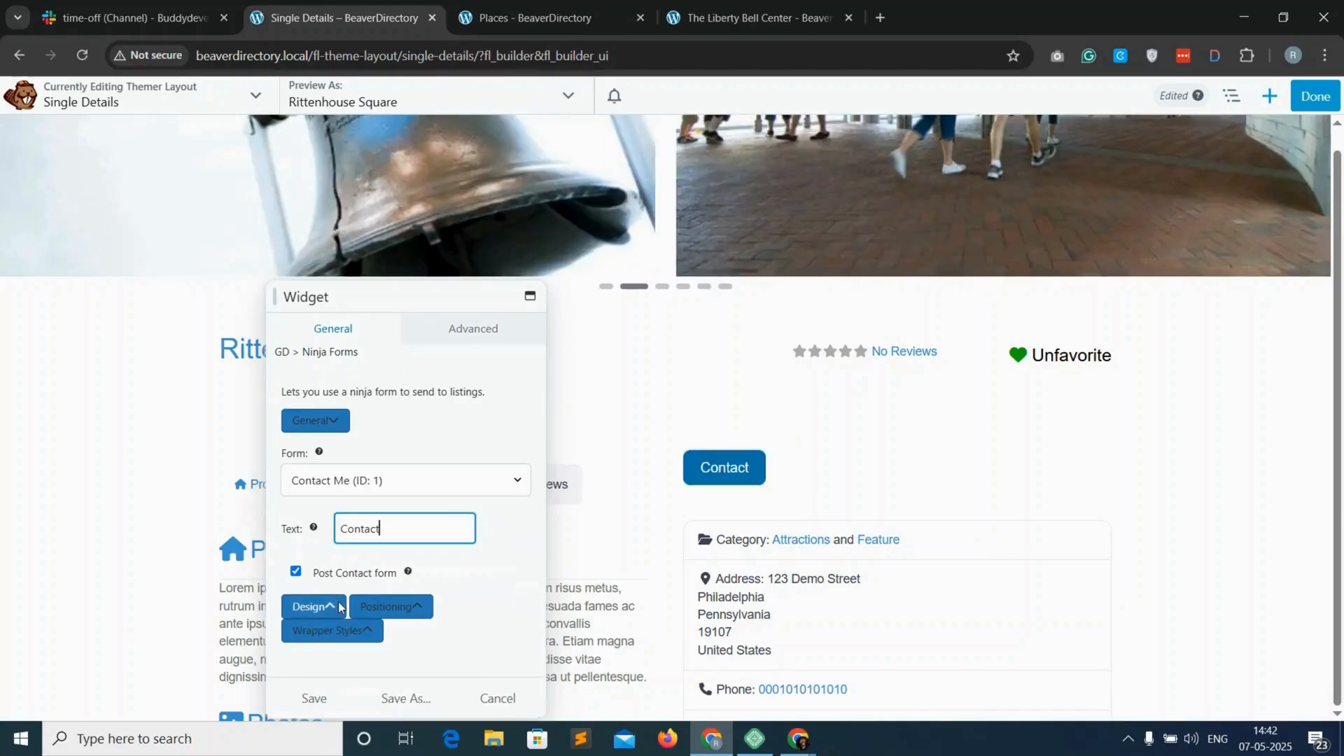
Set the Ninja Forms contact button's alignment to Left and save the widget.
click(324, 604)
scroll(351, 588, down, 5)
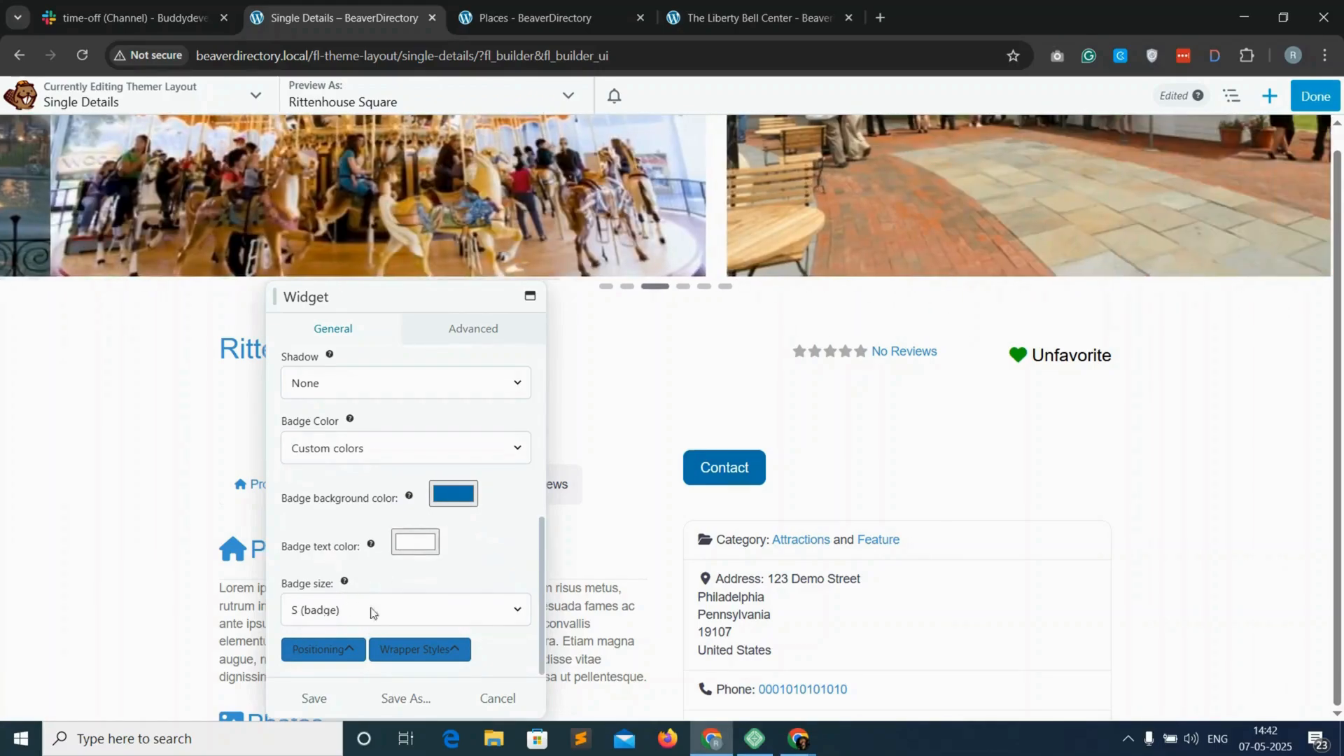
click(332, 650)
click(338, 612)
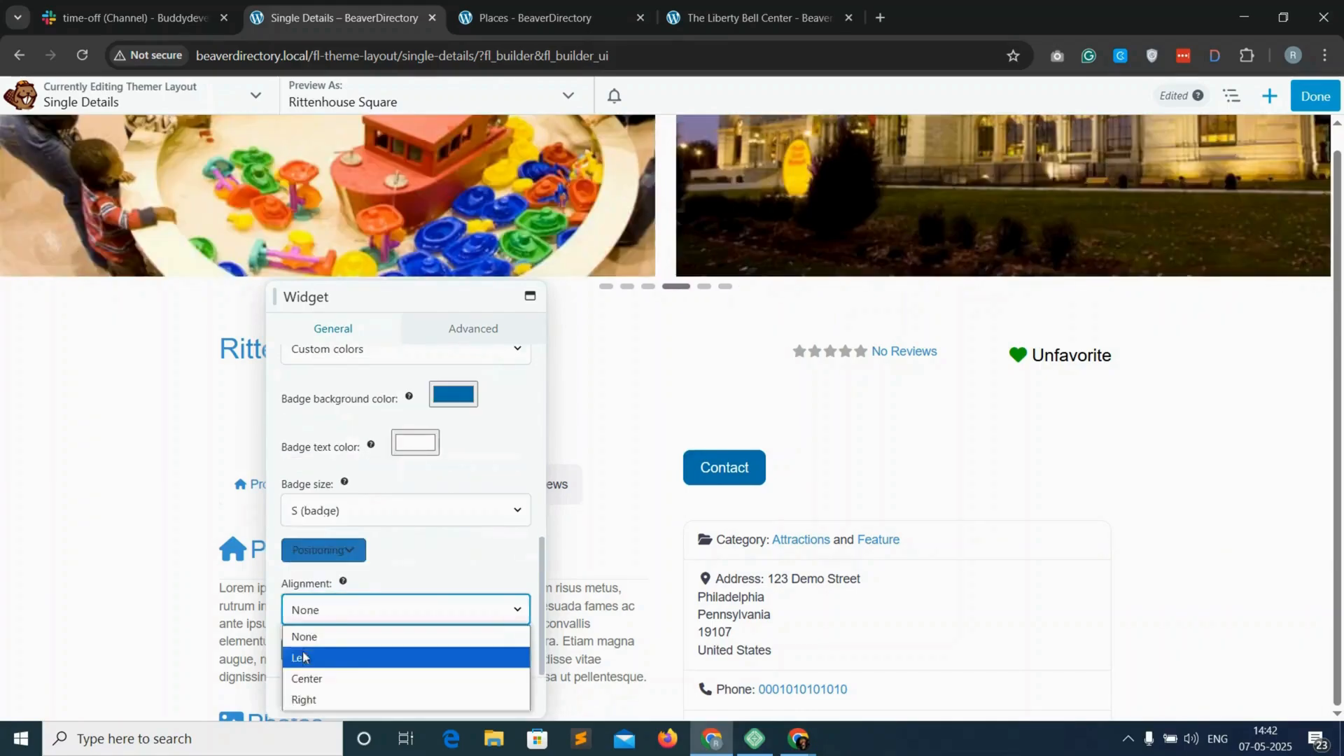
click(308, 656)
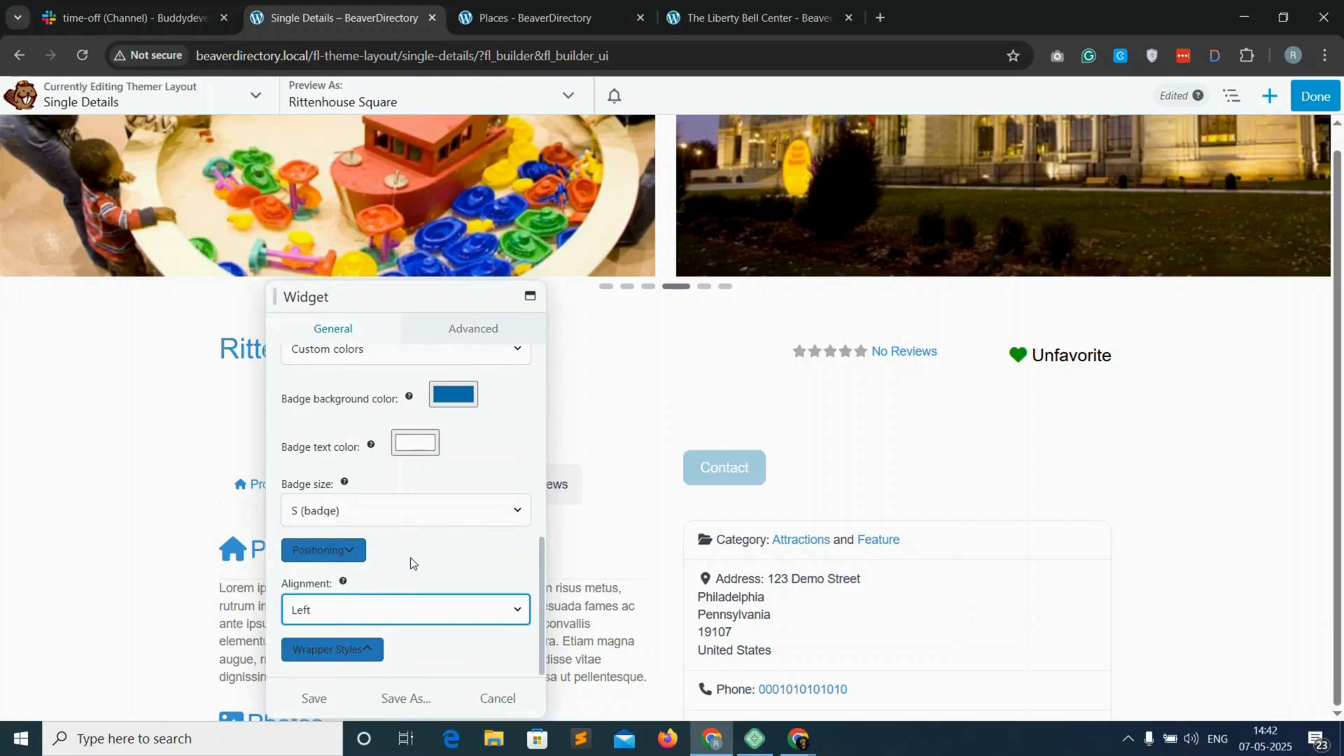
click(315, 698)
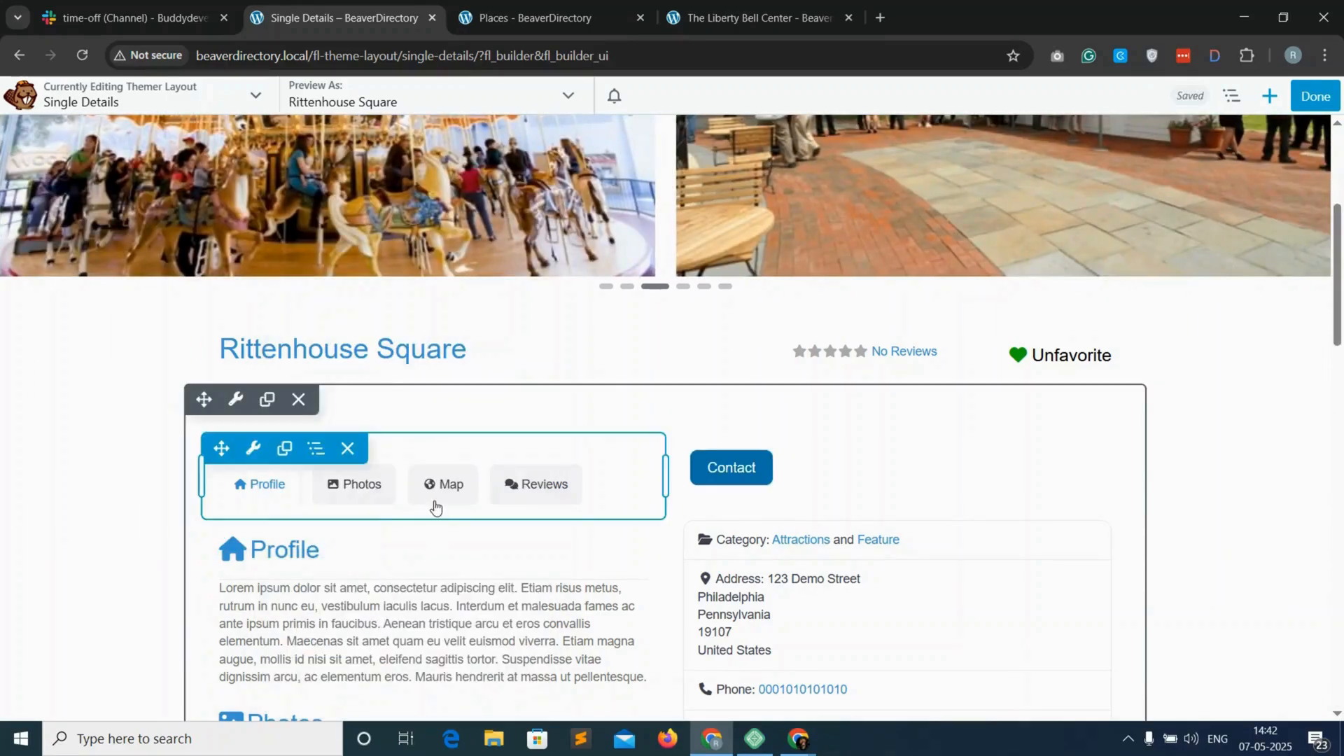
Set the width of the row holding the tabs and sidebar to Full Width and save it.
click(235, 399)
click(355, 423)
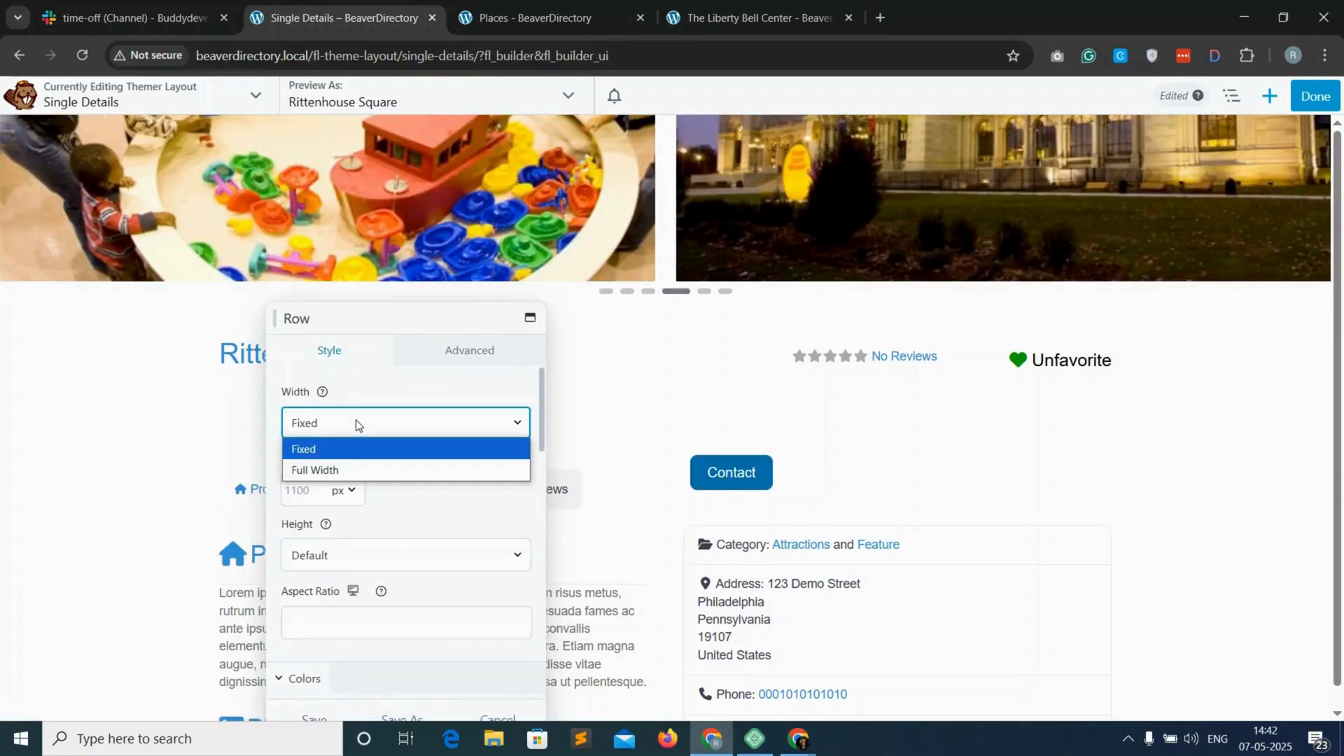
click(323, 469)
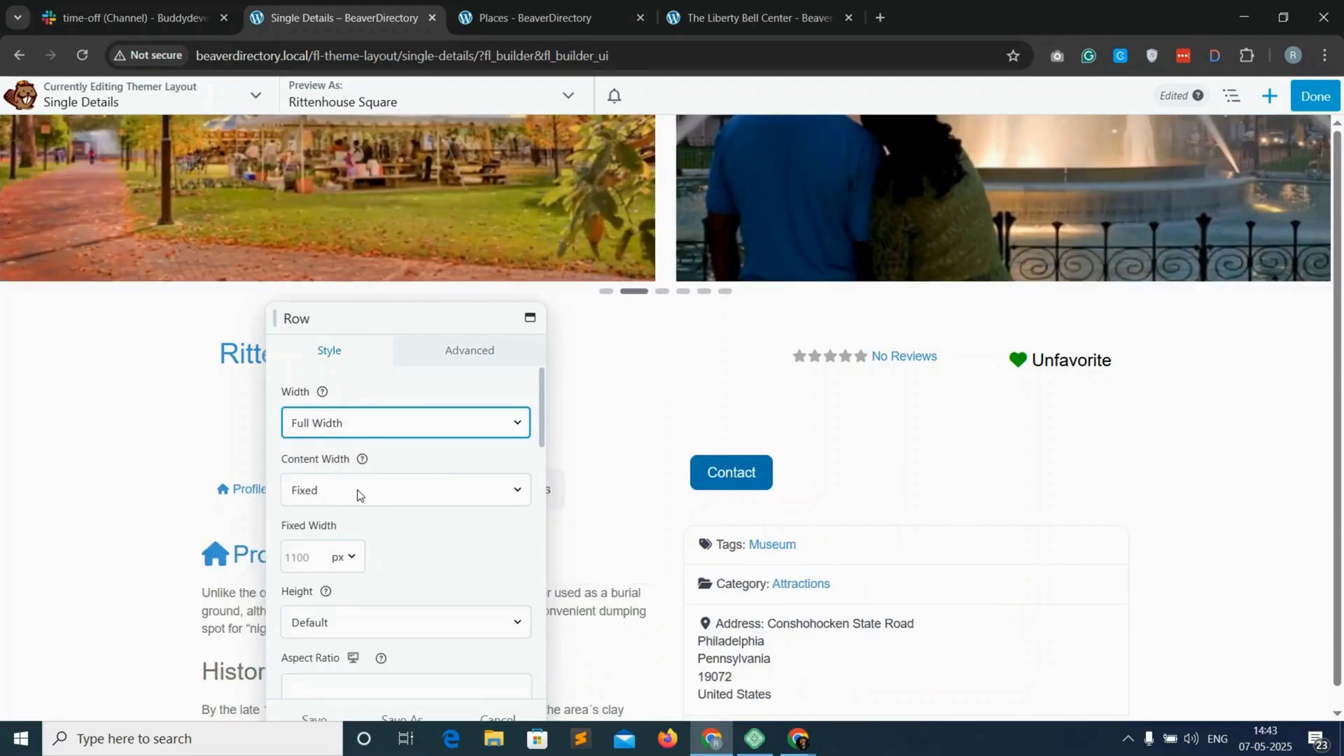
scroll(322, 693, down, 2)
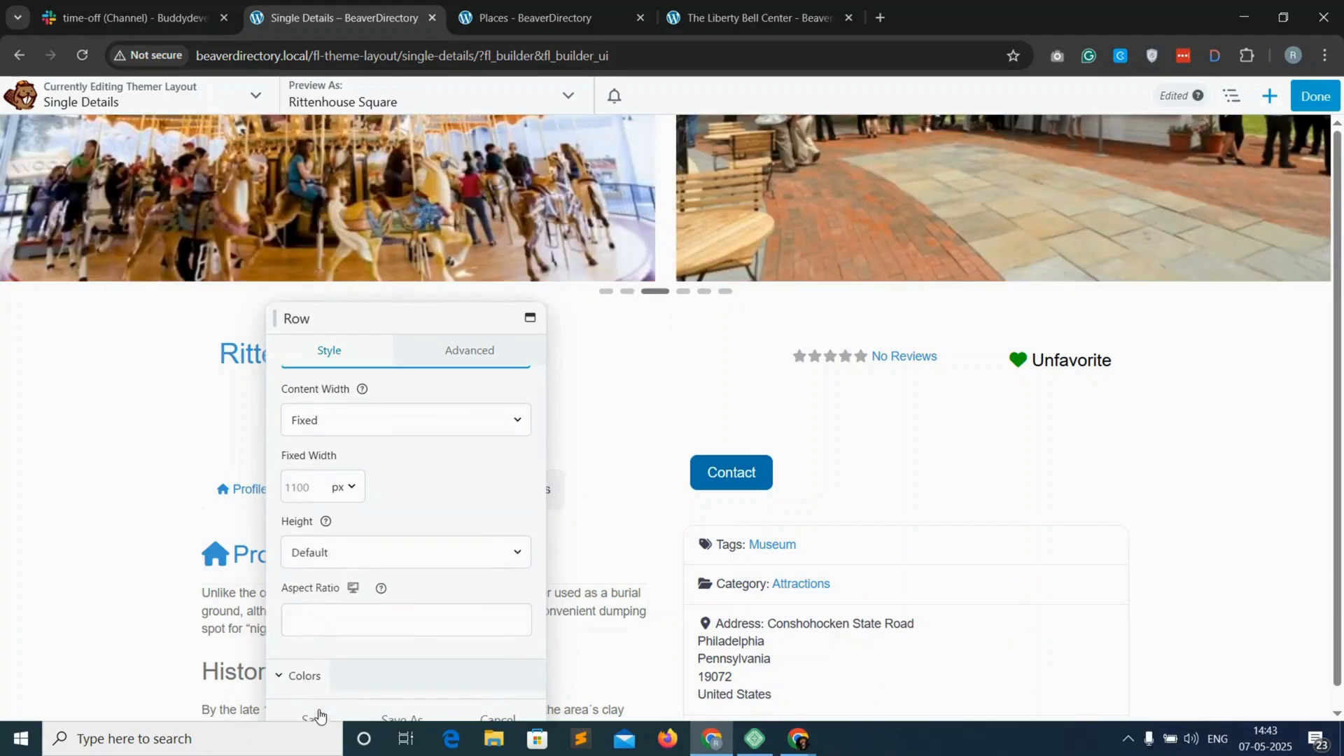
click(320, 717)
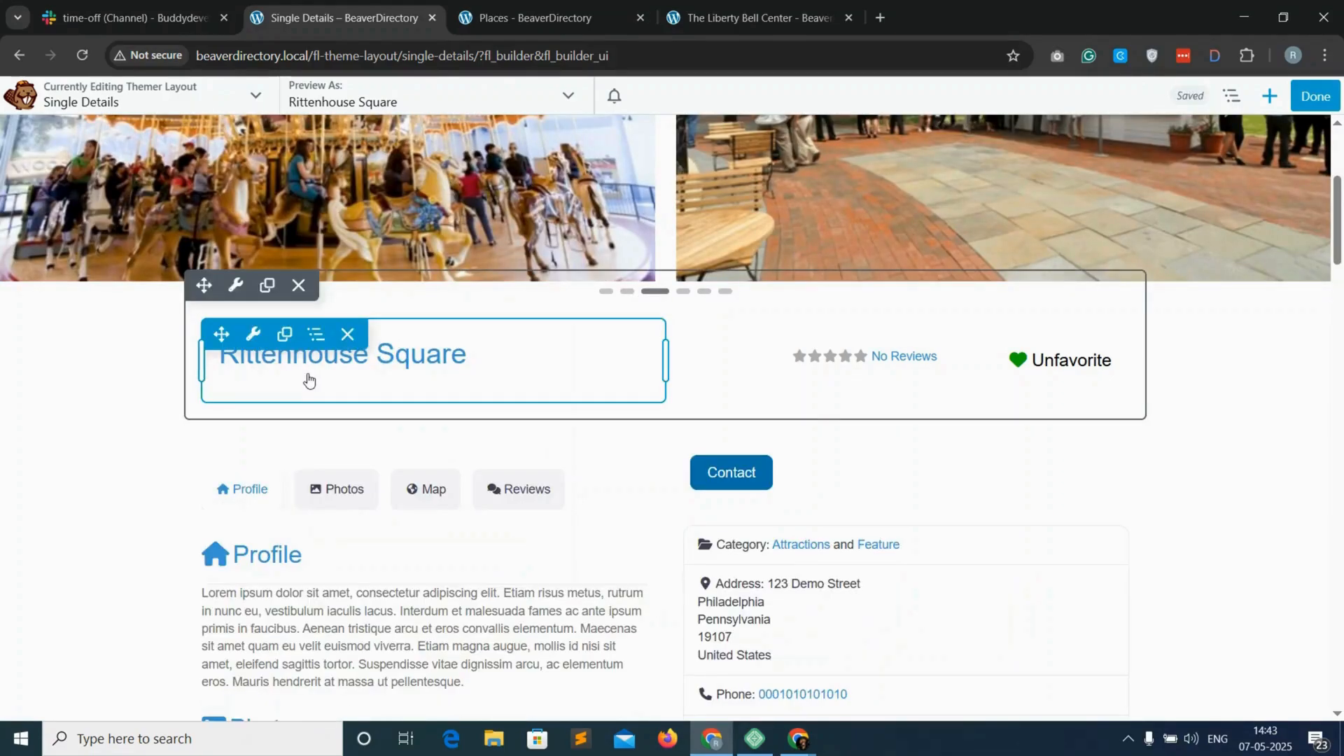
Make the title row Full Width with a bottom padding of 0 px and save it.
click(237, 290)
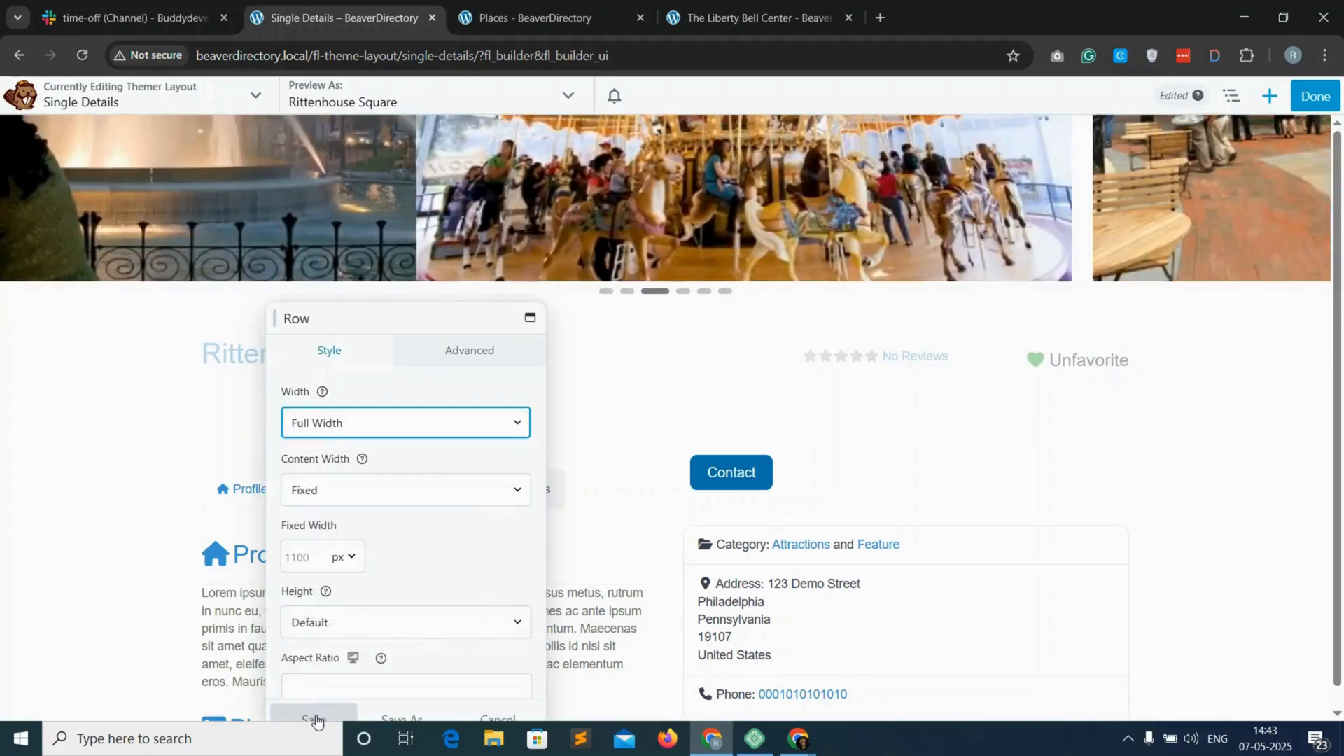
click(470, 351)
click(404, 542)
text(0)
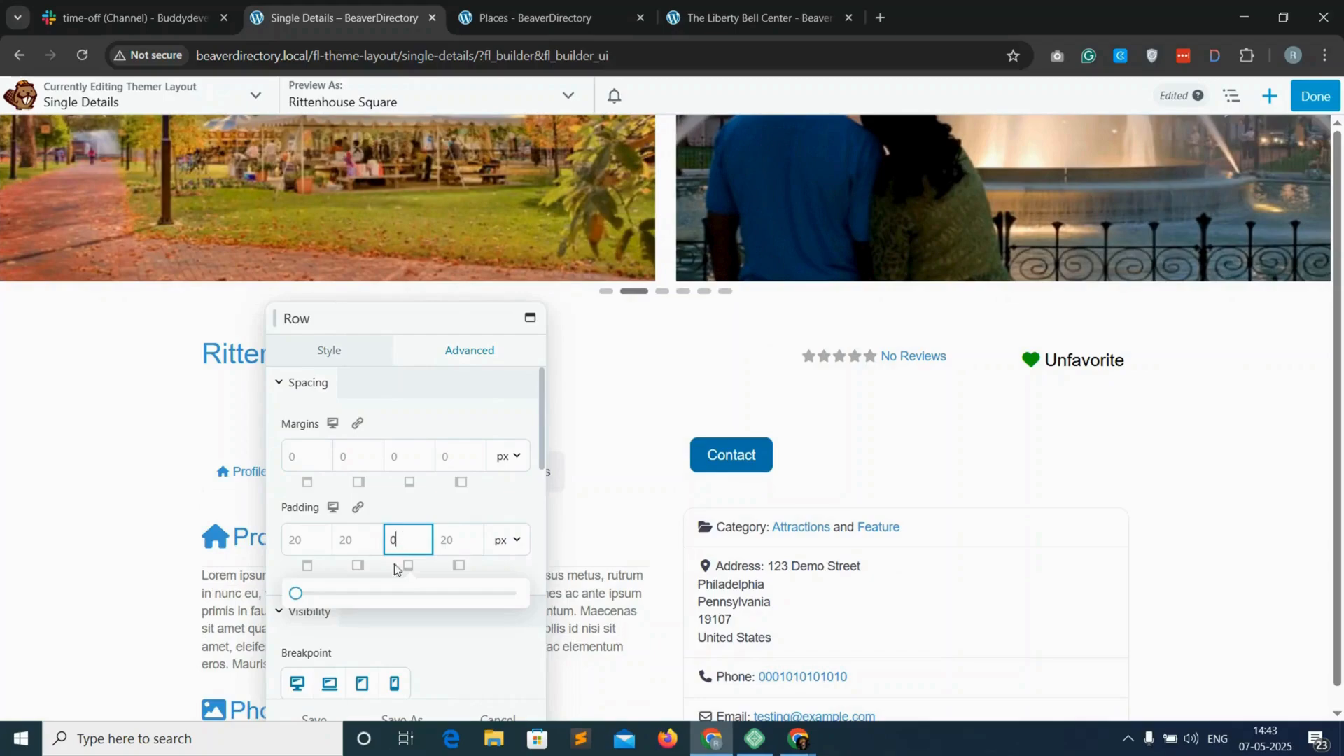
click(315, 716)
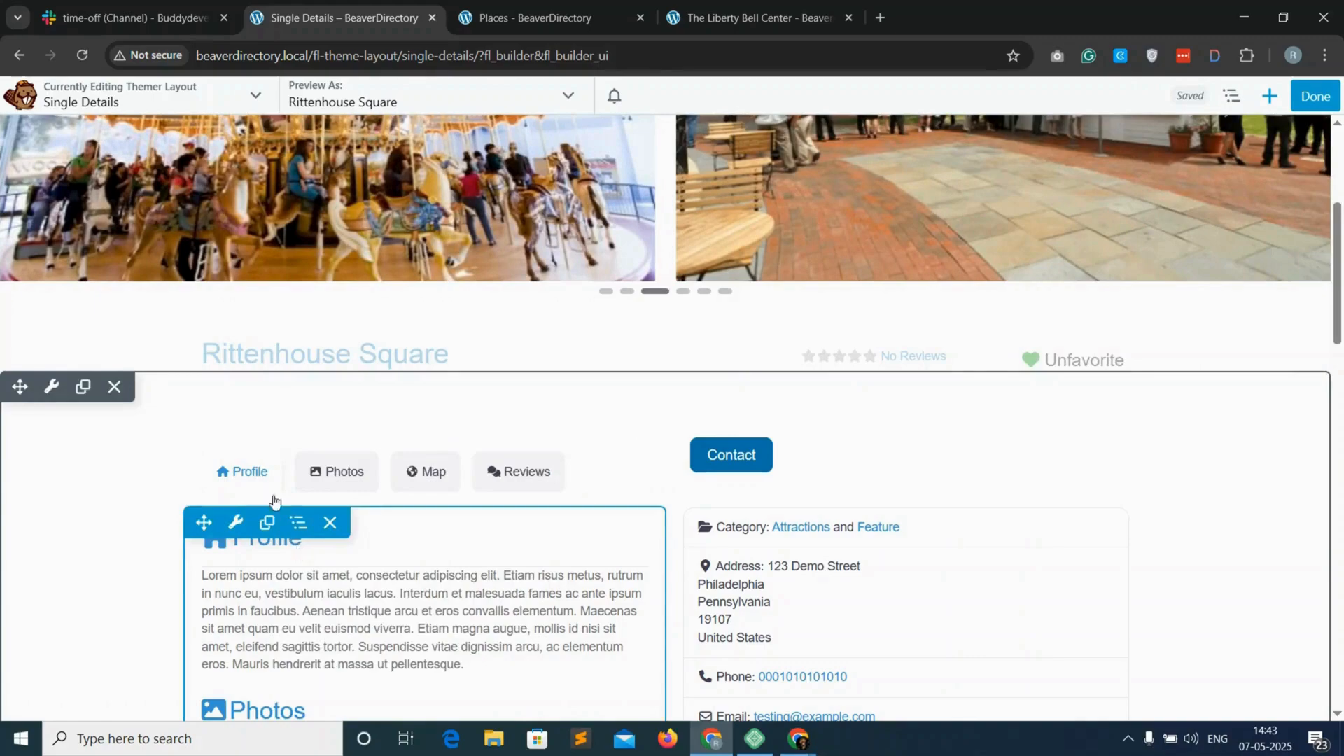
Give the row with the tabs and sidebar a light grey color background and save it.
click(152, 440)
scroll(381, 516, down, 5)
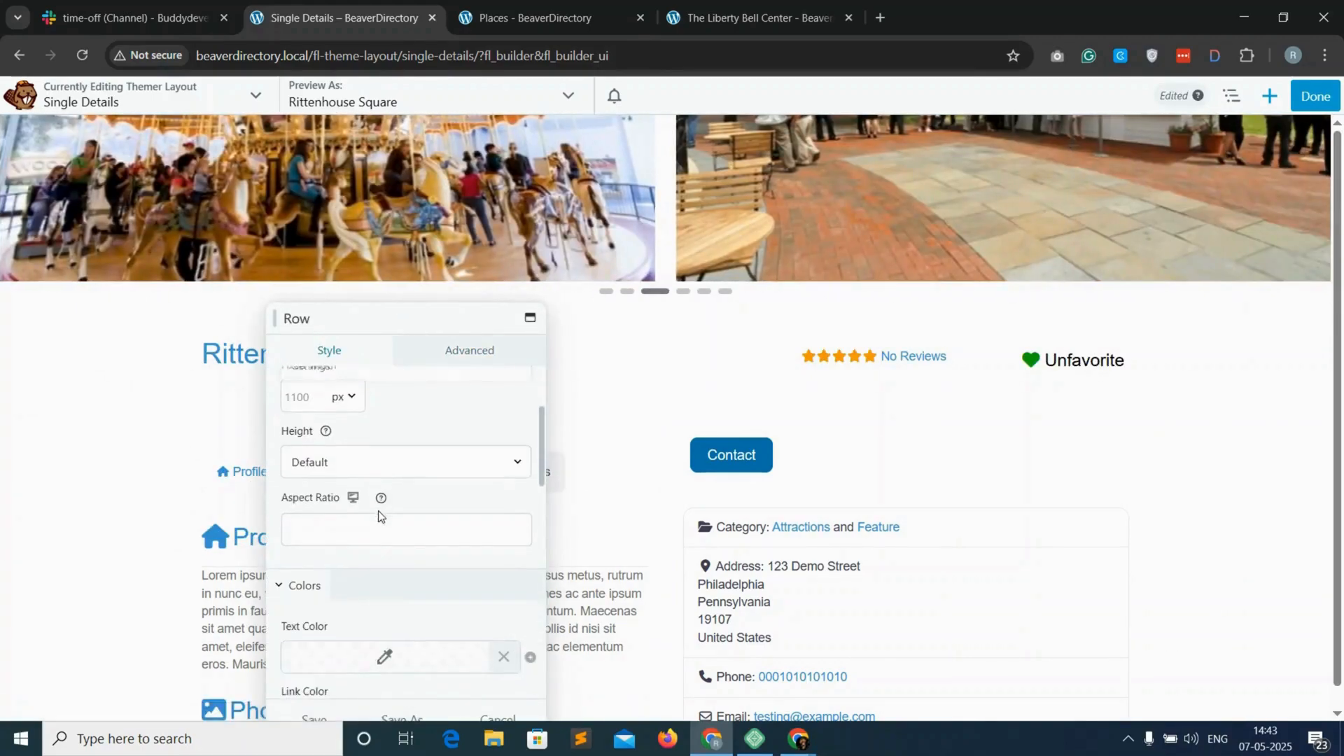
scroll(379, 540, down, 3)
scroll(343, 560, down, 1)
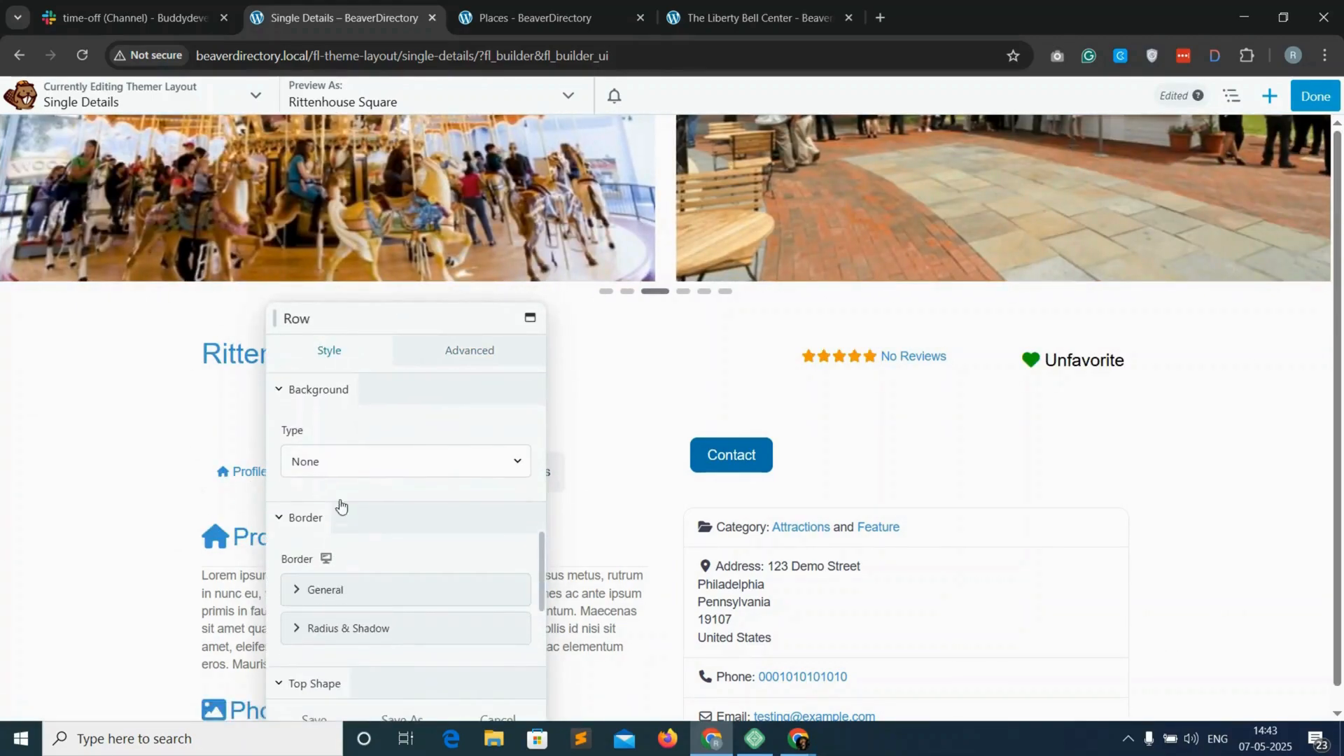
click(364, 459)
click(336, 510)
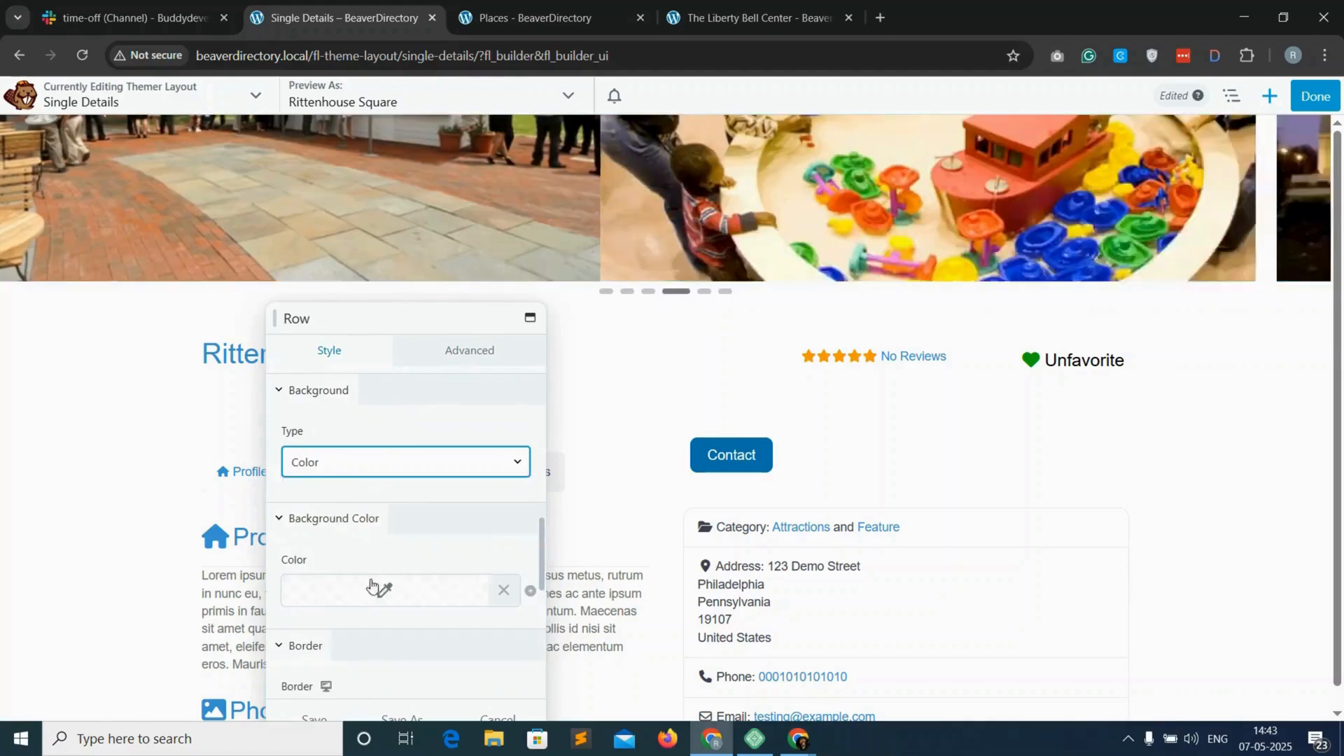
click(388, 589)
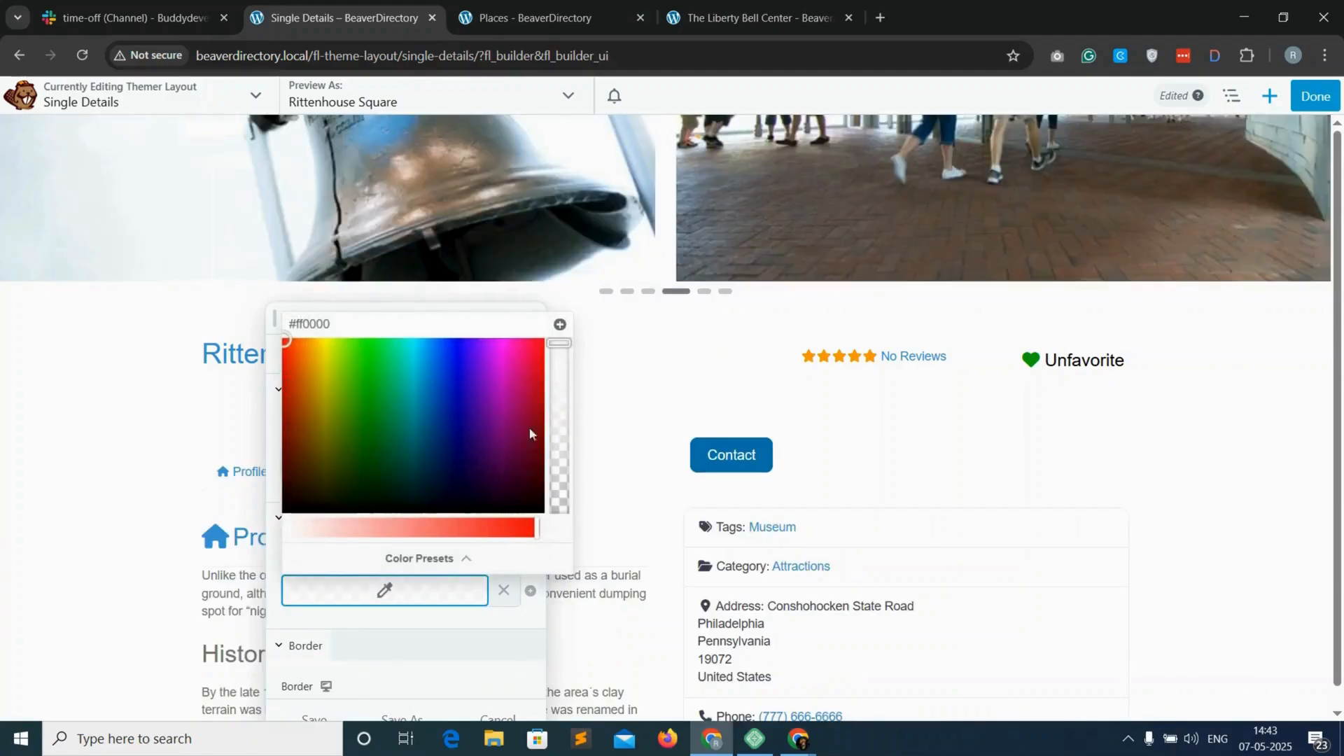
mouse_move(306, 432)
mouse_down()
mouse_move(299, 471)
mouse_move(285, 363)
mouse_up()
click(313, 715)
click(315, 718)
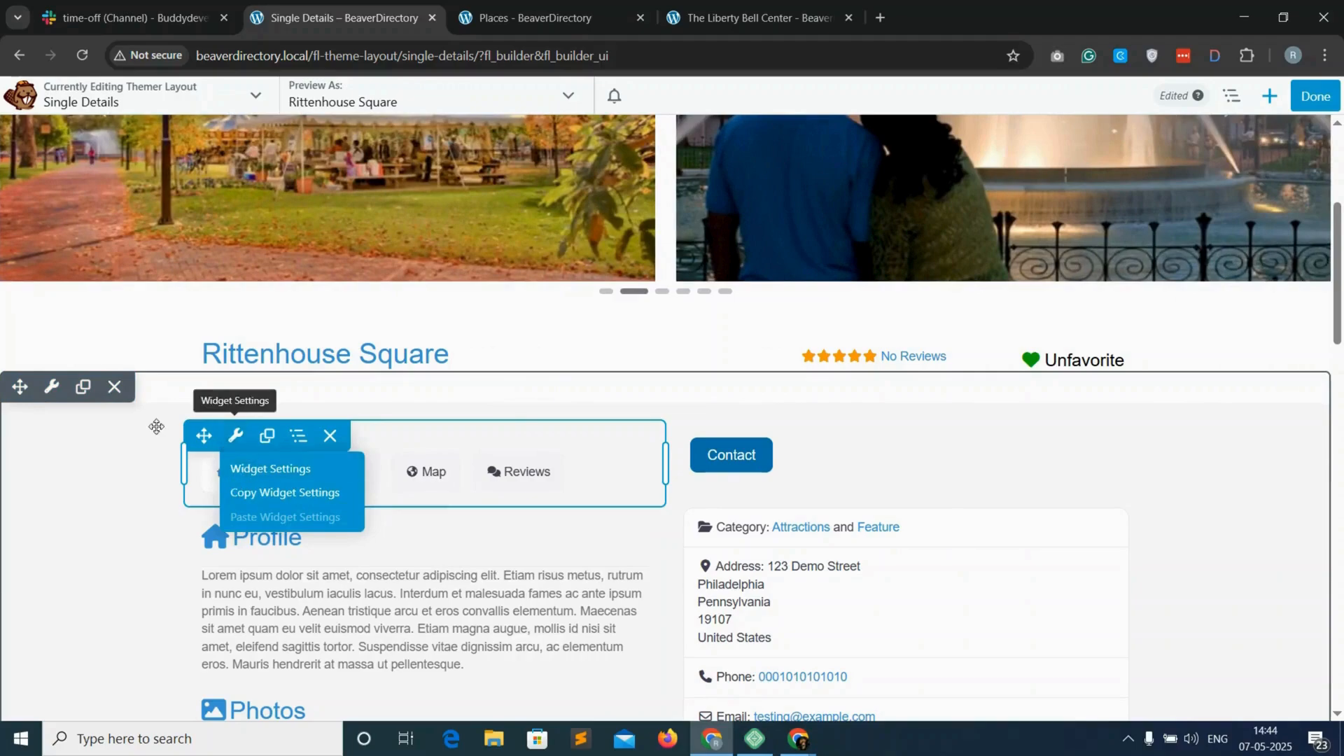
Set the background color of the column holding the tabs to white, #ffffff.
mouse_move(293, 438)
mouse_move(348, 490)
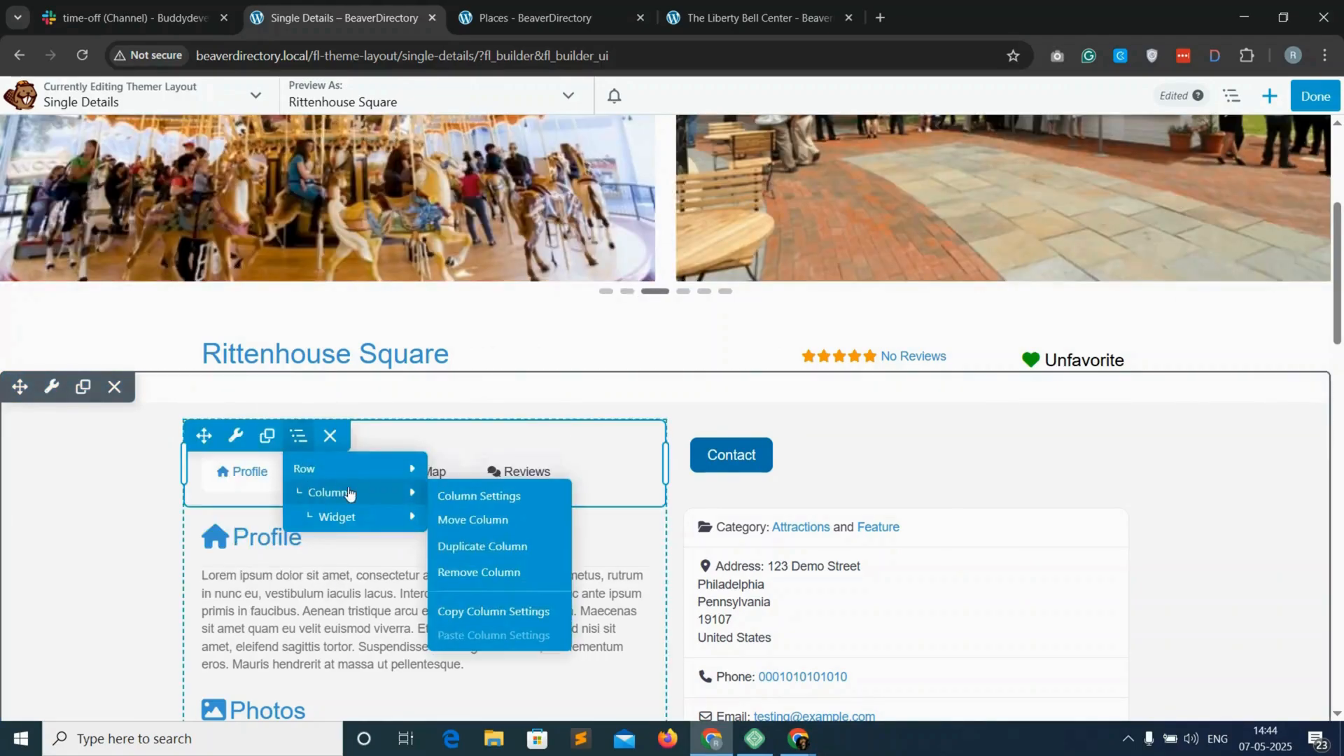
click(485, 497)
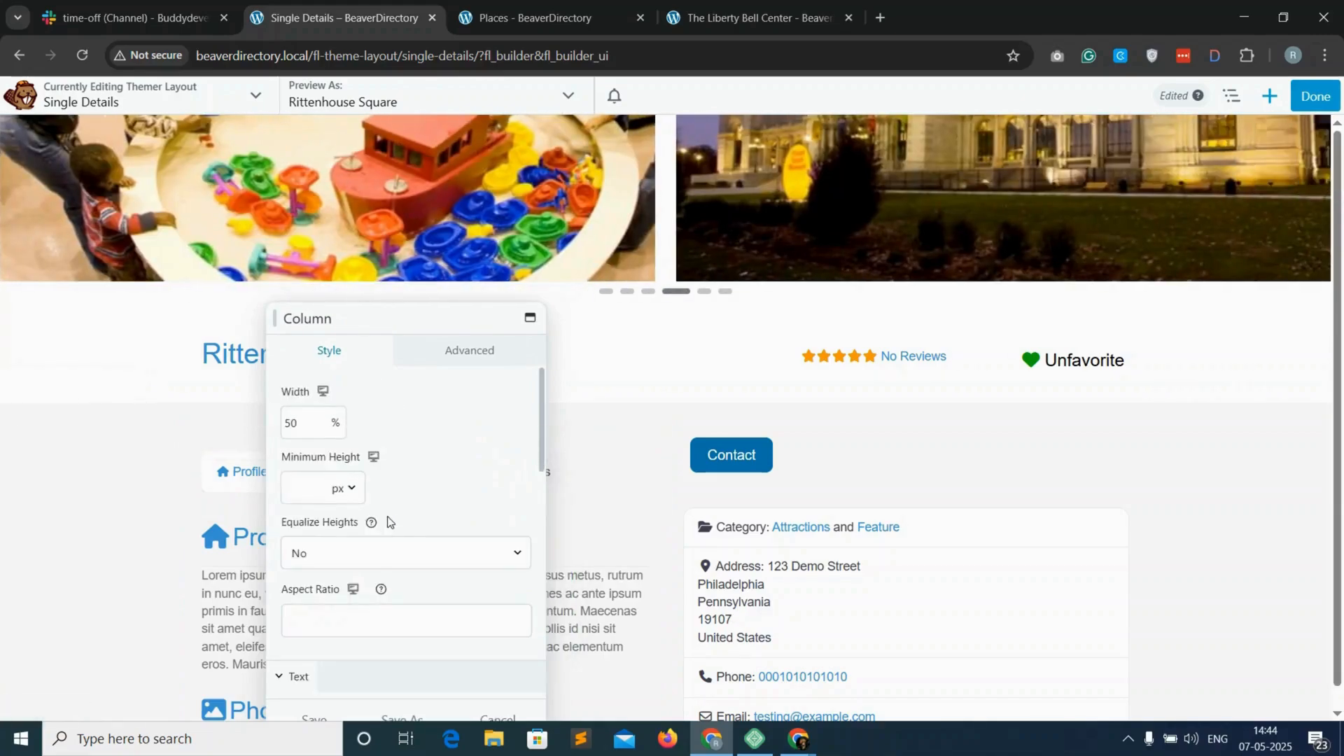
scroll(389, 532, down, 5)
click(385, 594)
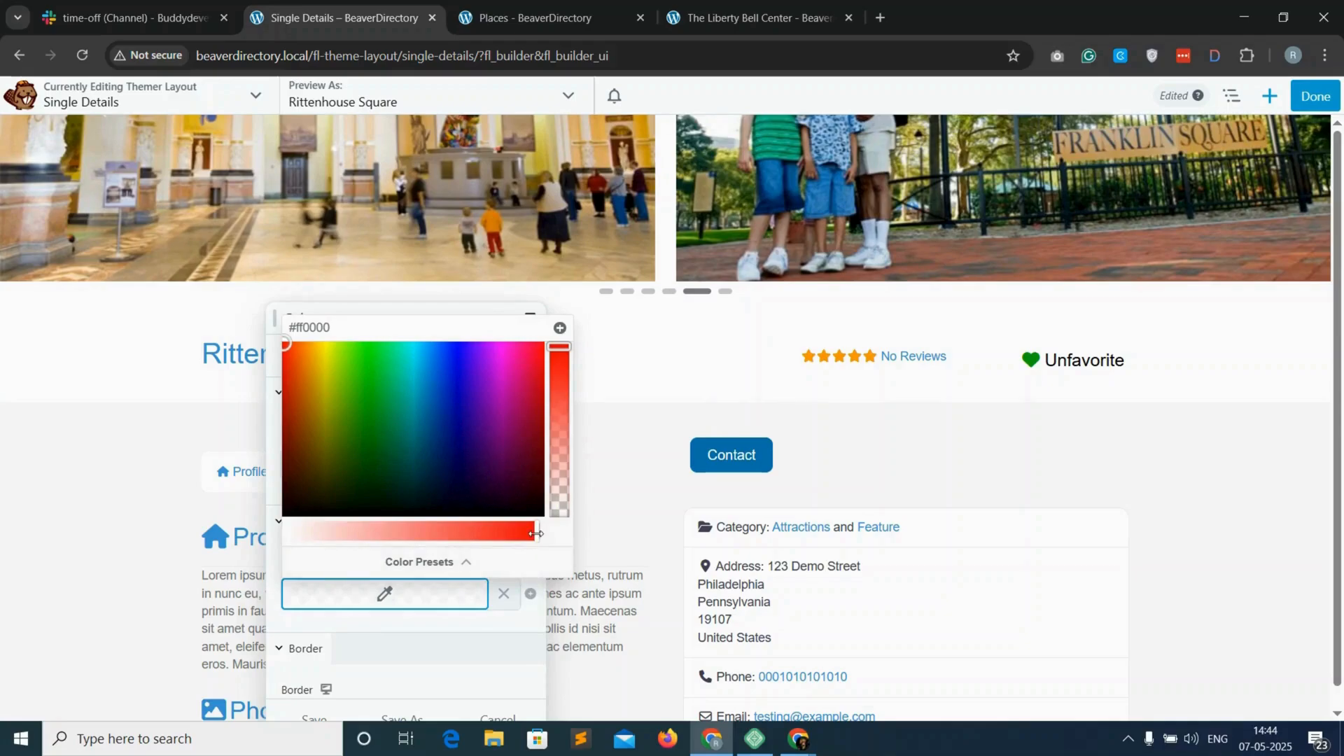
drag(535, 534, 289, 534)
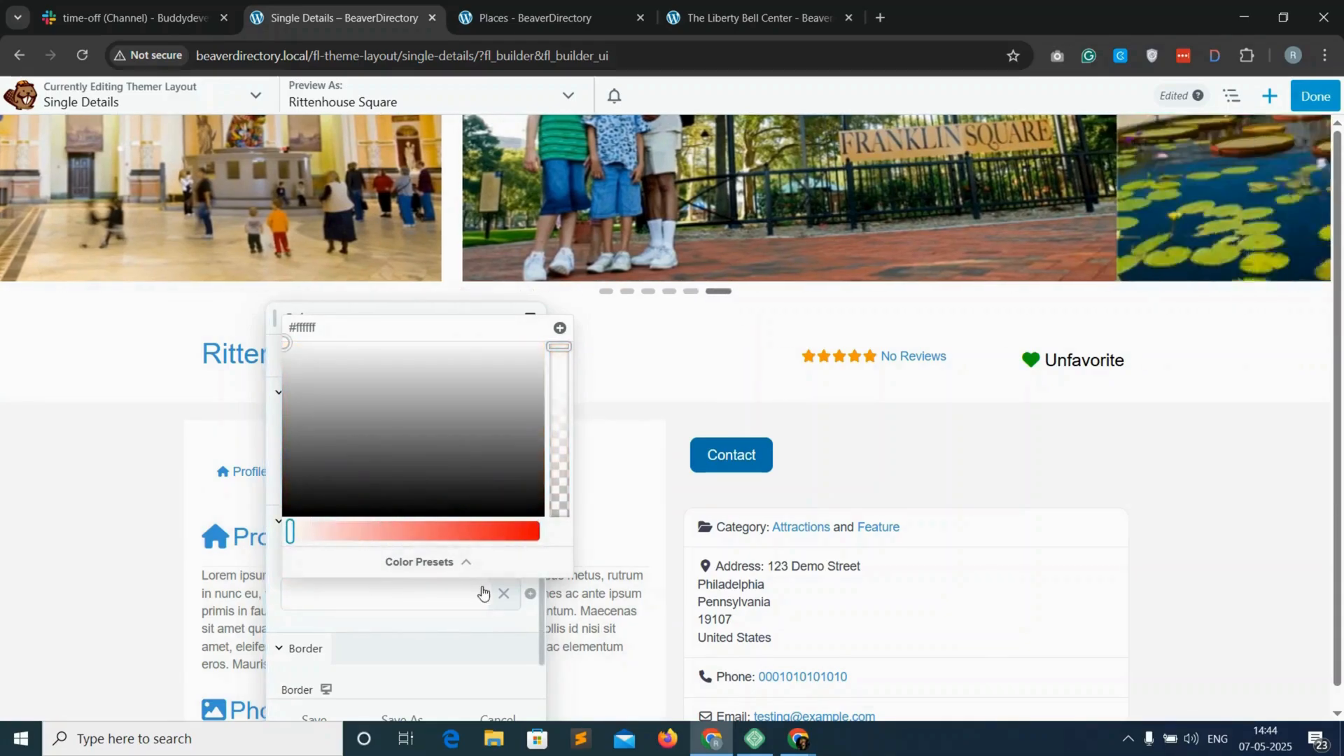
click(484, 594)
Round all four corners of the tabs column with a 12 px border radius and save it.
scroll(336, 652, down, 2)
click(336, 647)
scroll(336, 642, down, 3)
click(307, 532)
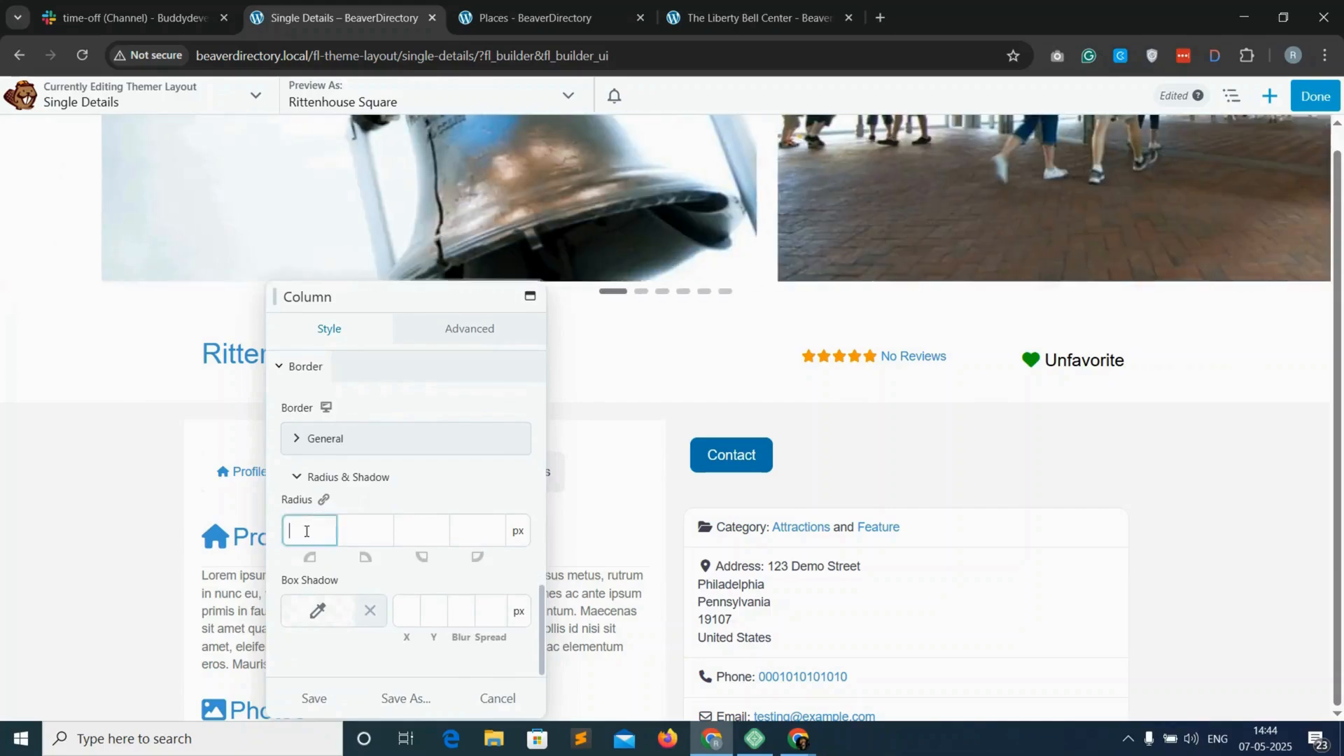
text(10)
click(327, 491)
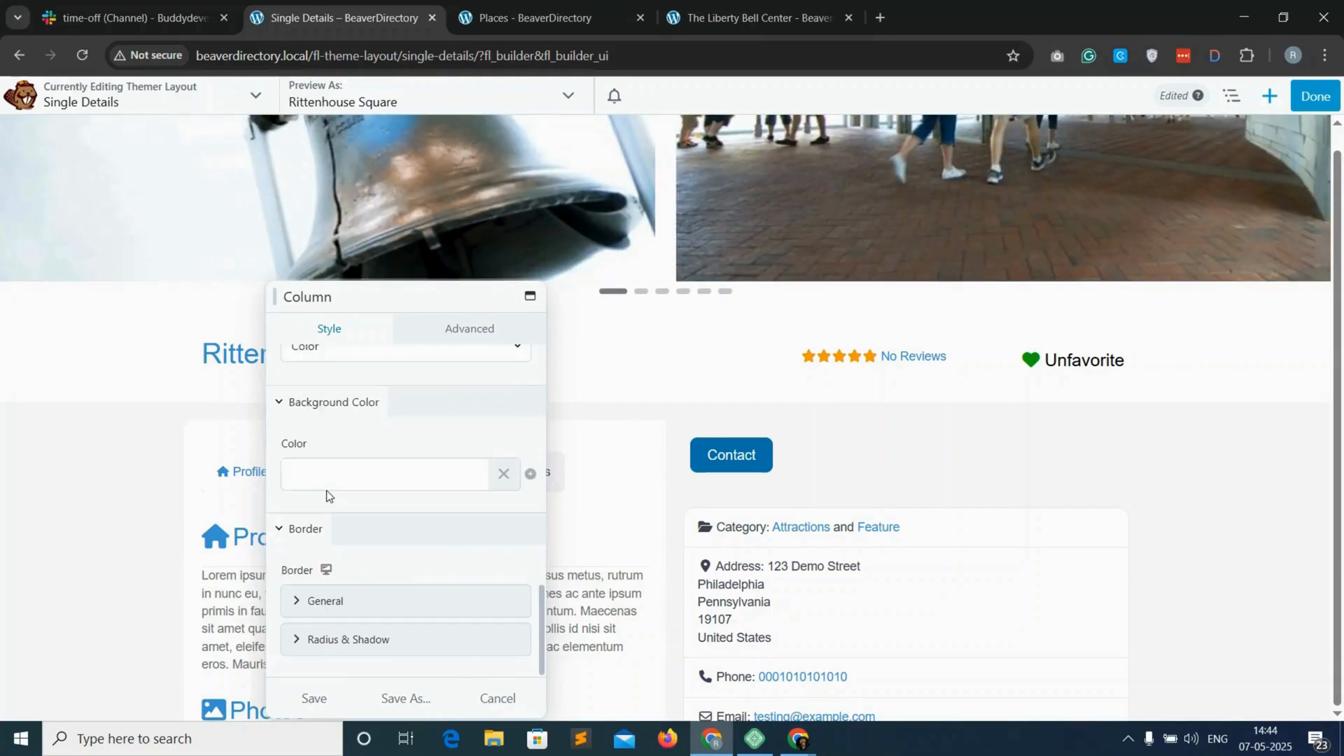
click(348, 638)
scroll(348, 638, down, 2)
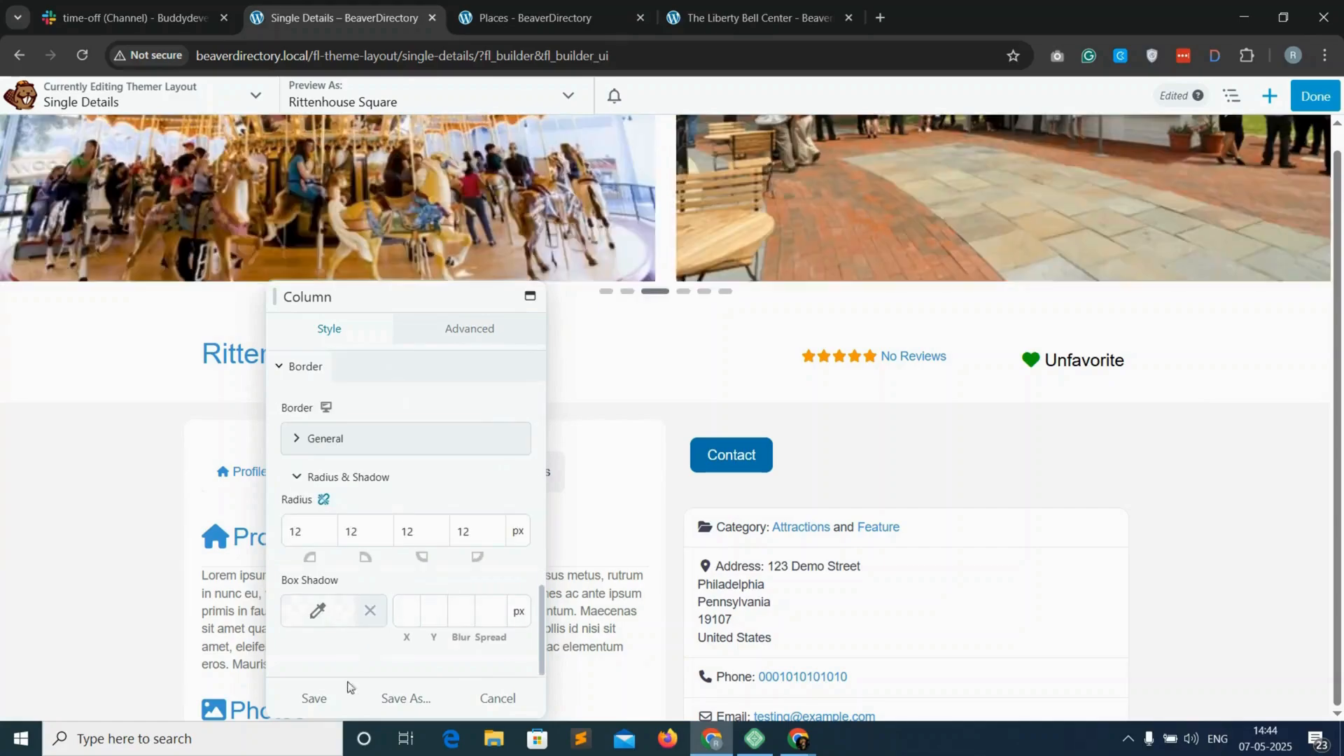
click(324, 699)
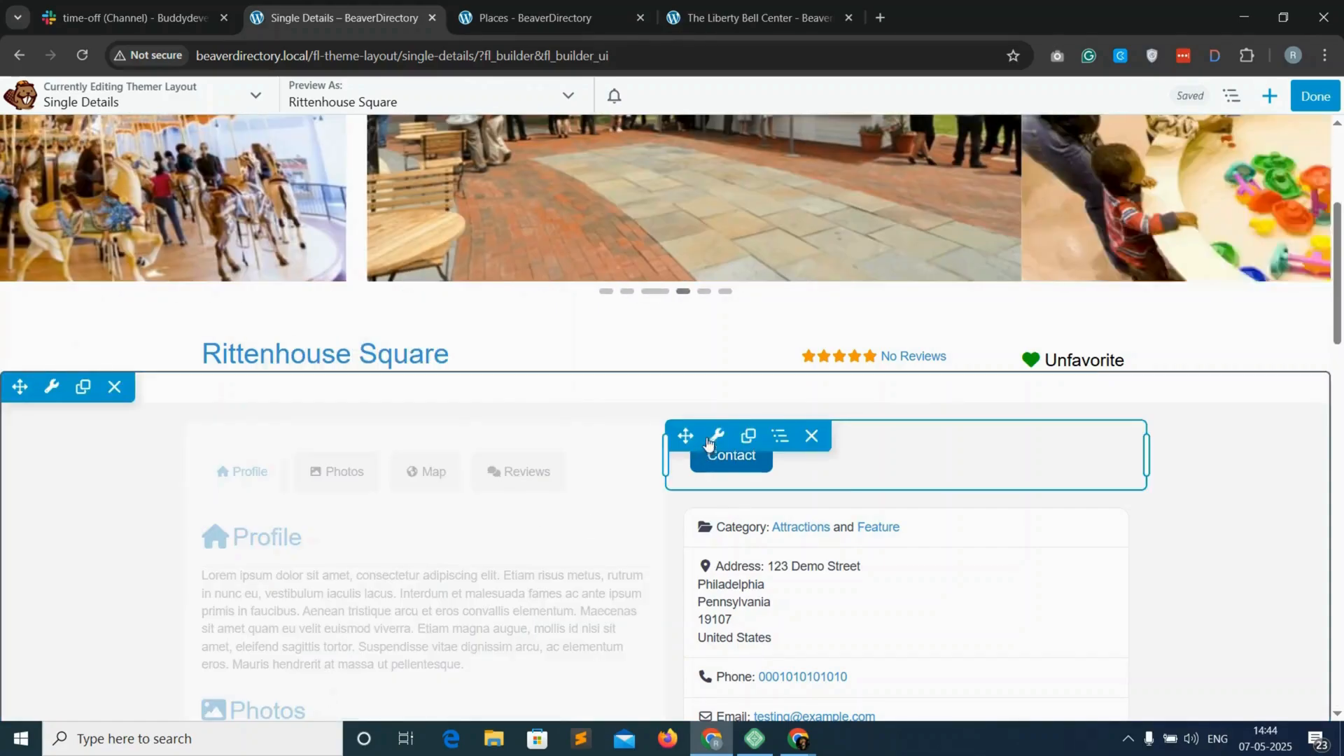
Give the contact sidebar column a #ffffff background and a 12 px radius on all four corners, and save it.
mouse_move(712, 432)
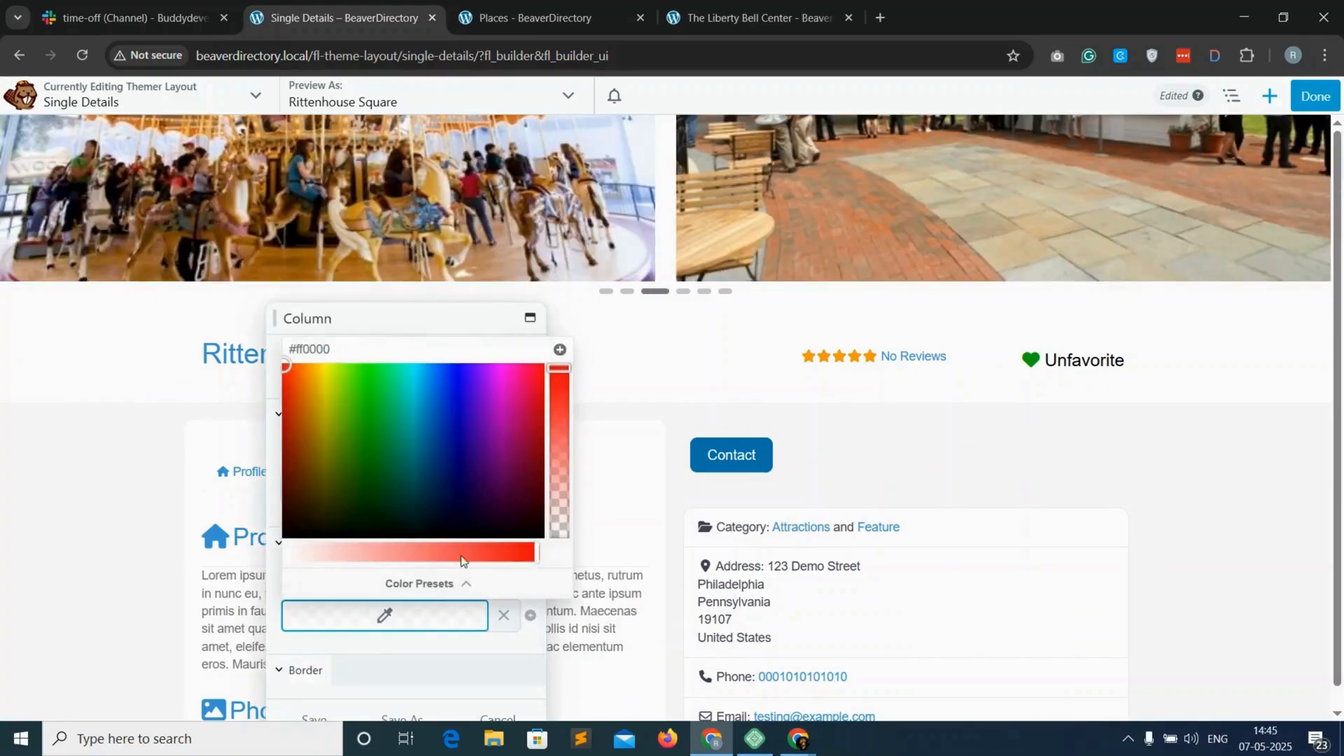
drag(537, 553, 280, 566)
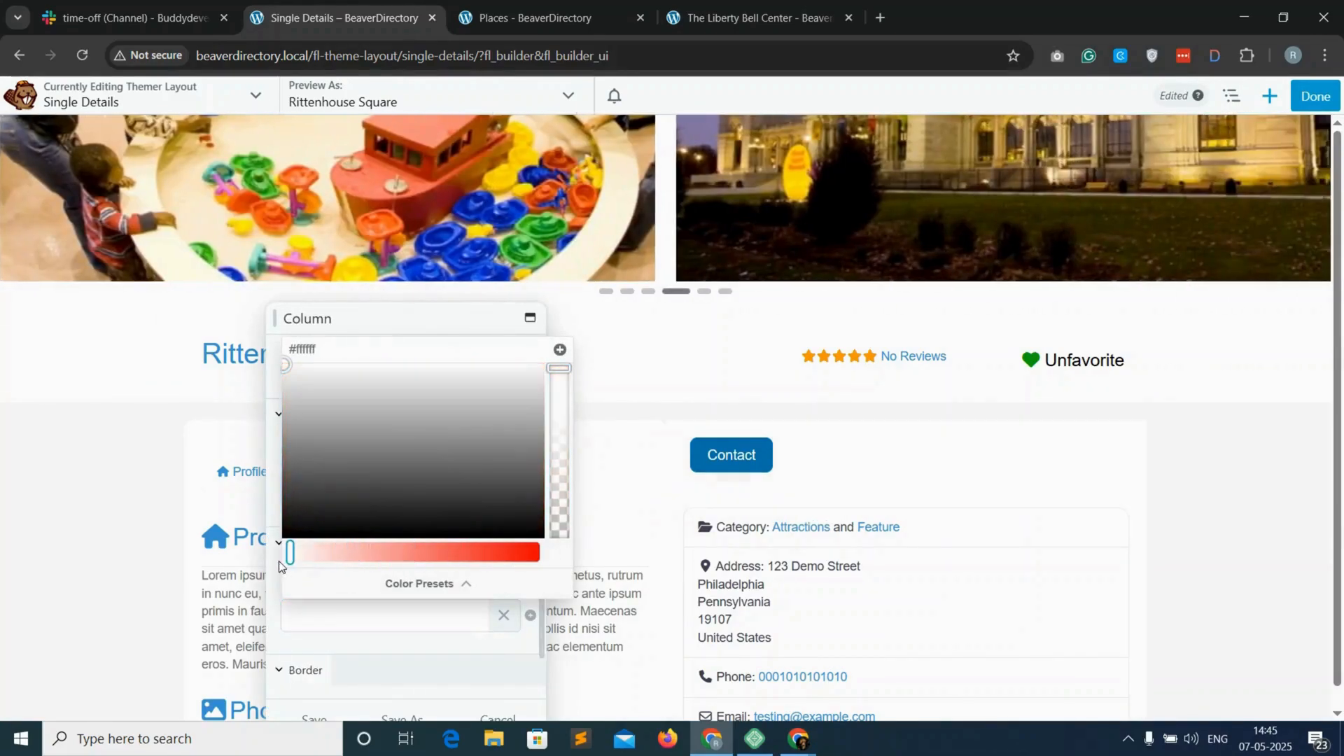
scroll(335, 669, down, 2)
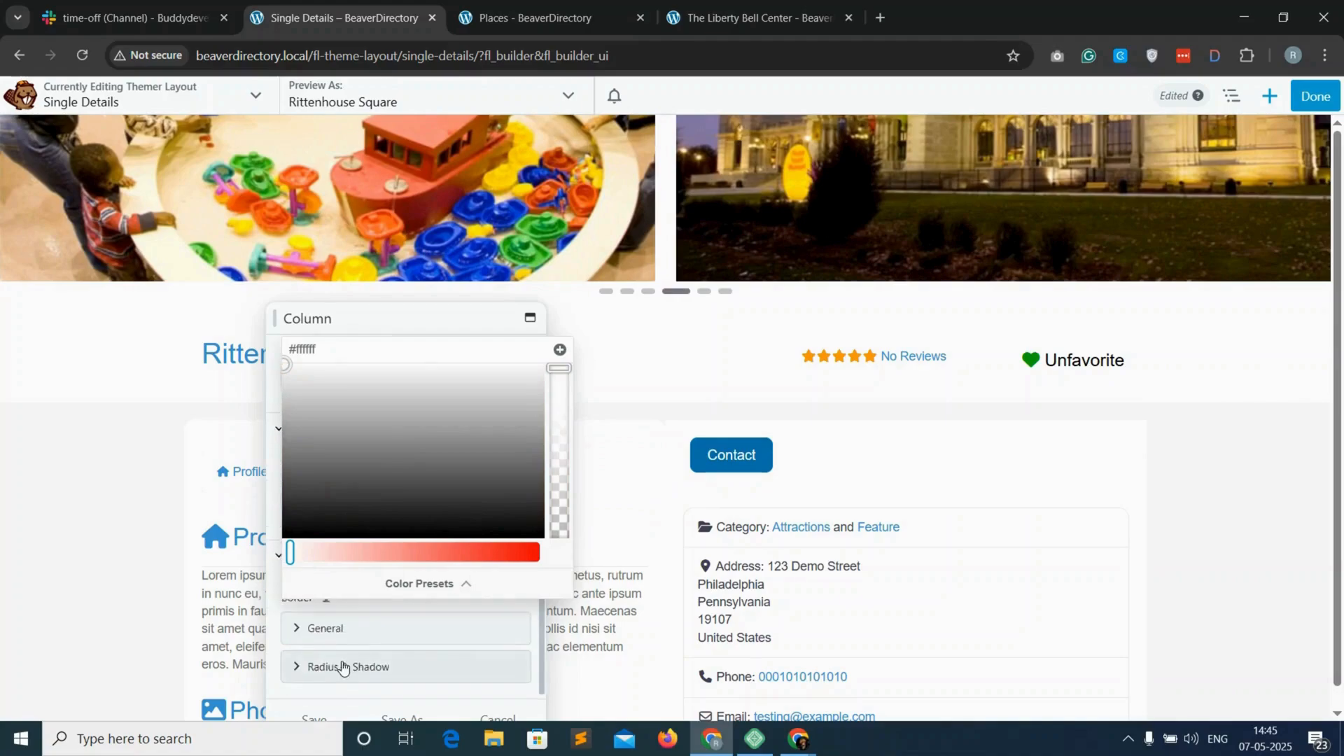
click(339, 663)
scroll(342, 652, down, 1)
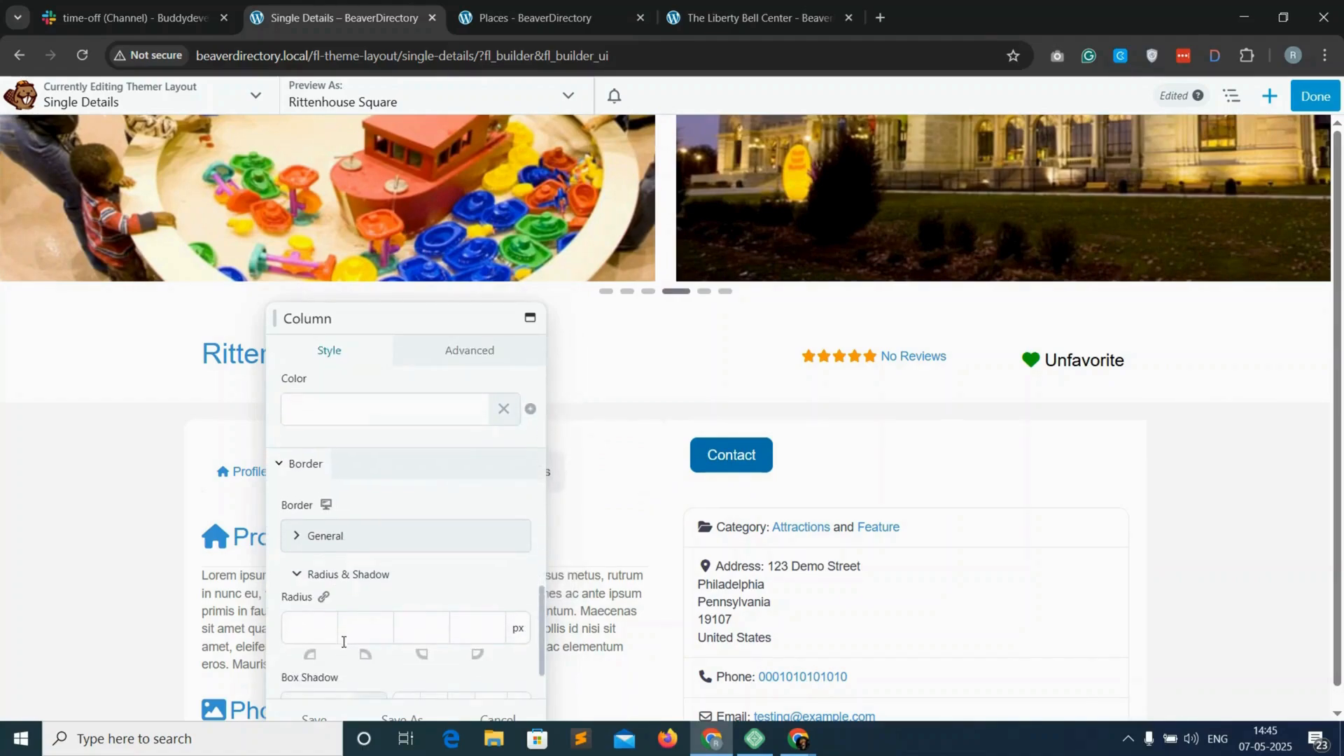
click(306, 626)
text(12)
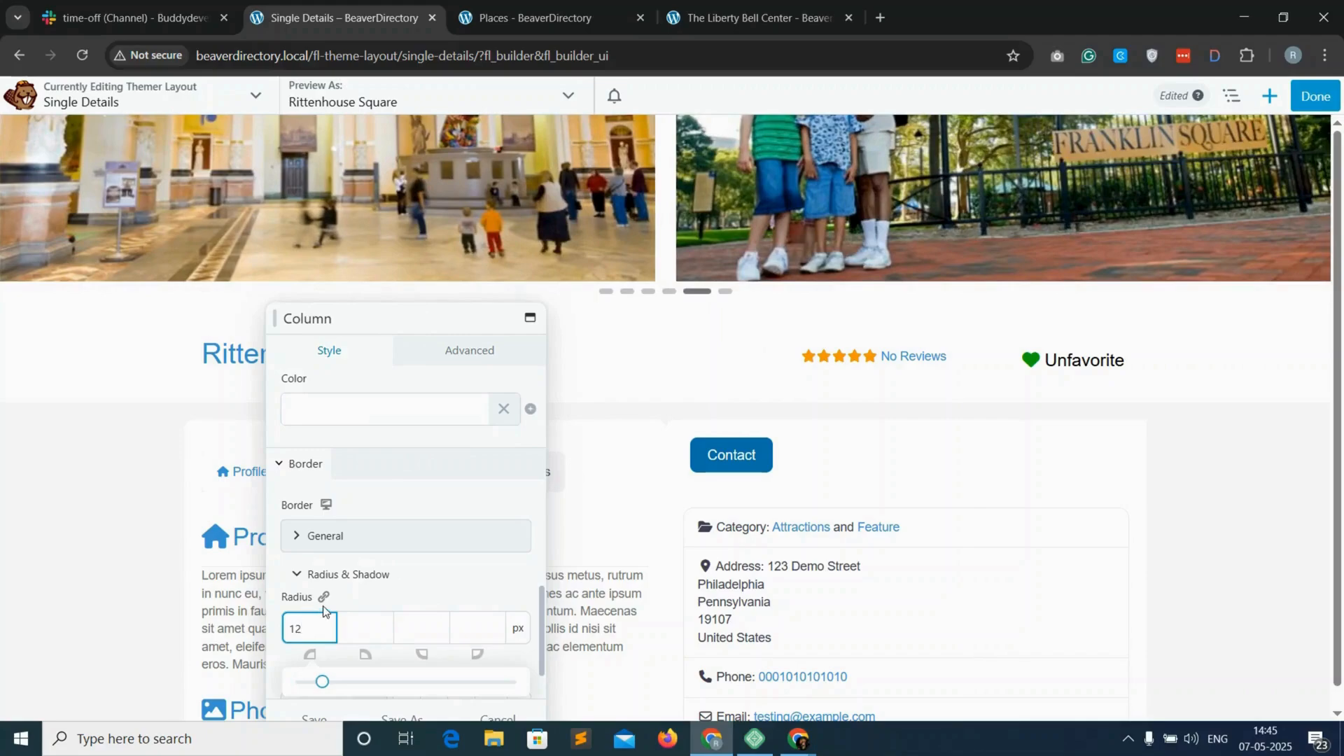
click(323, 597)
scroll(317, 654, down, 1)
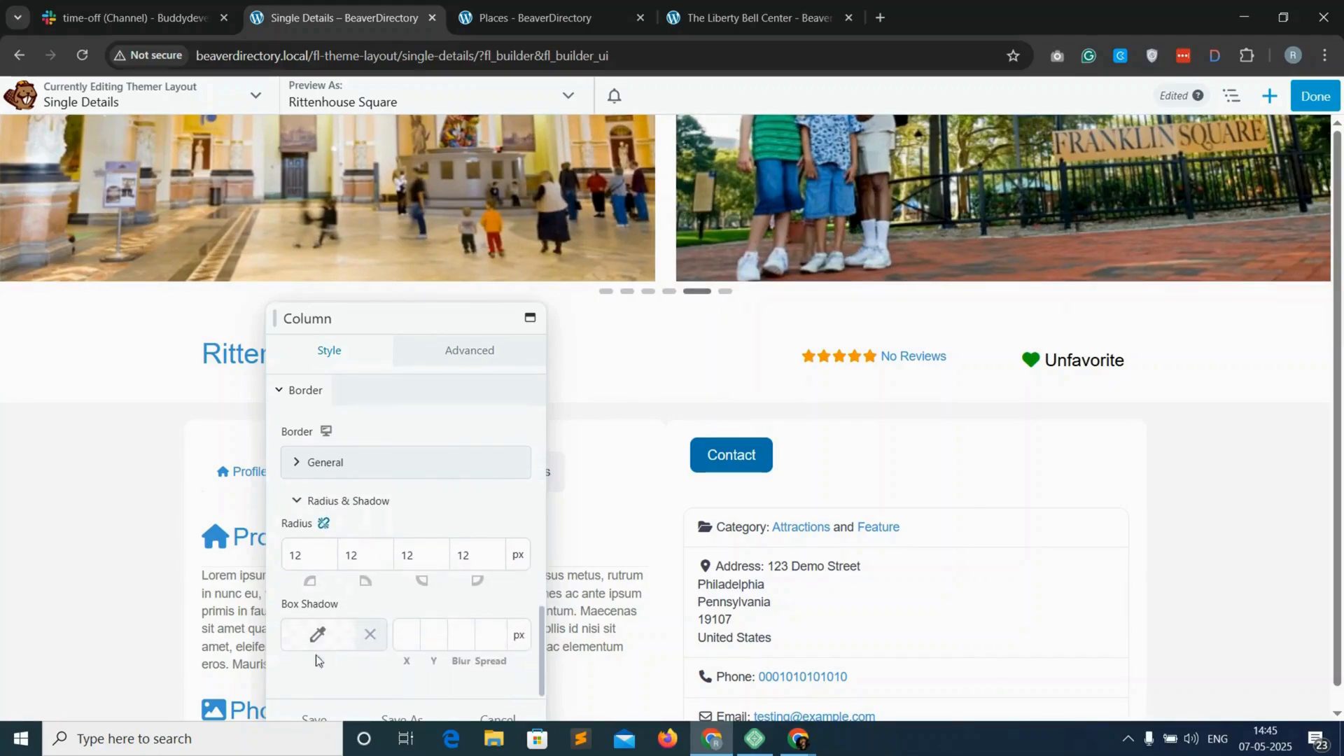
click(312, 712)
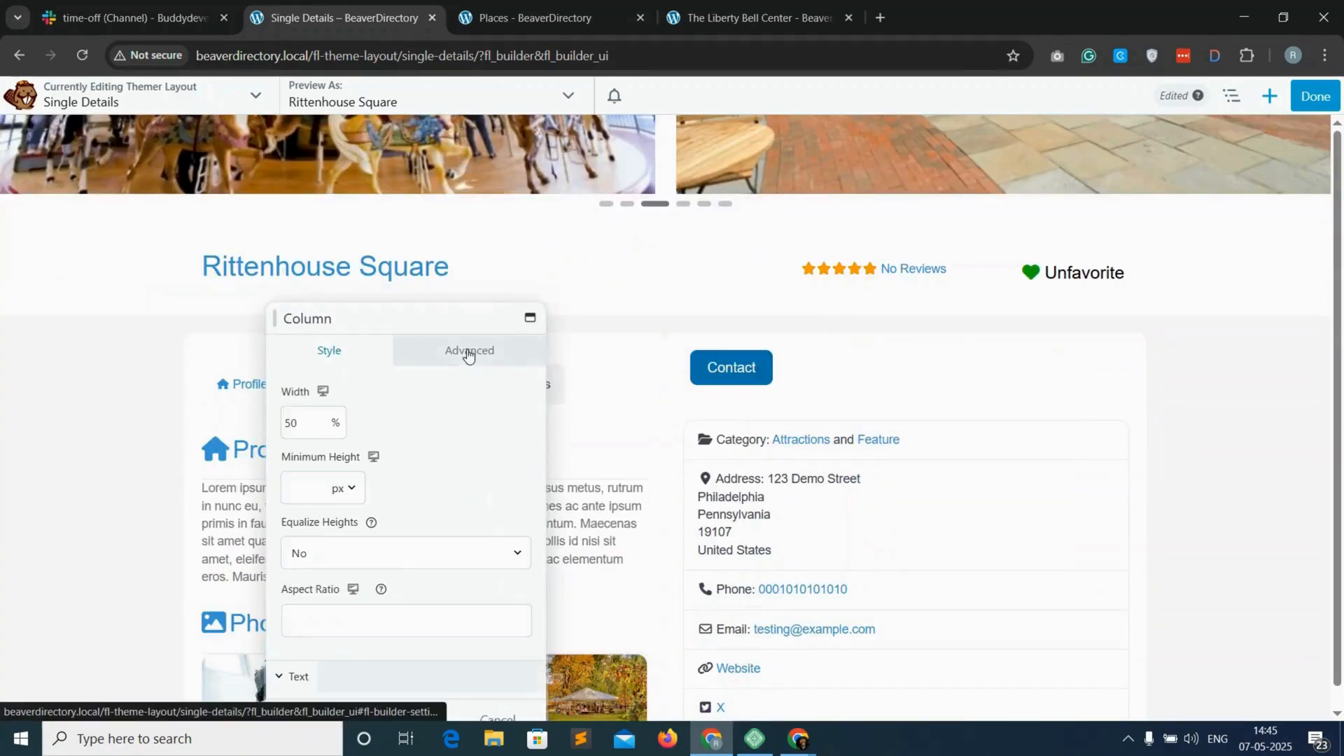
Set the contact sidebar column's left margin to 20 px and save it.
click(467, 356)
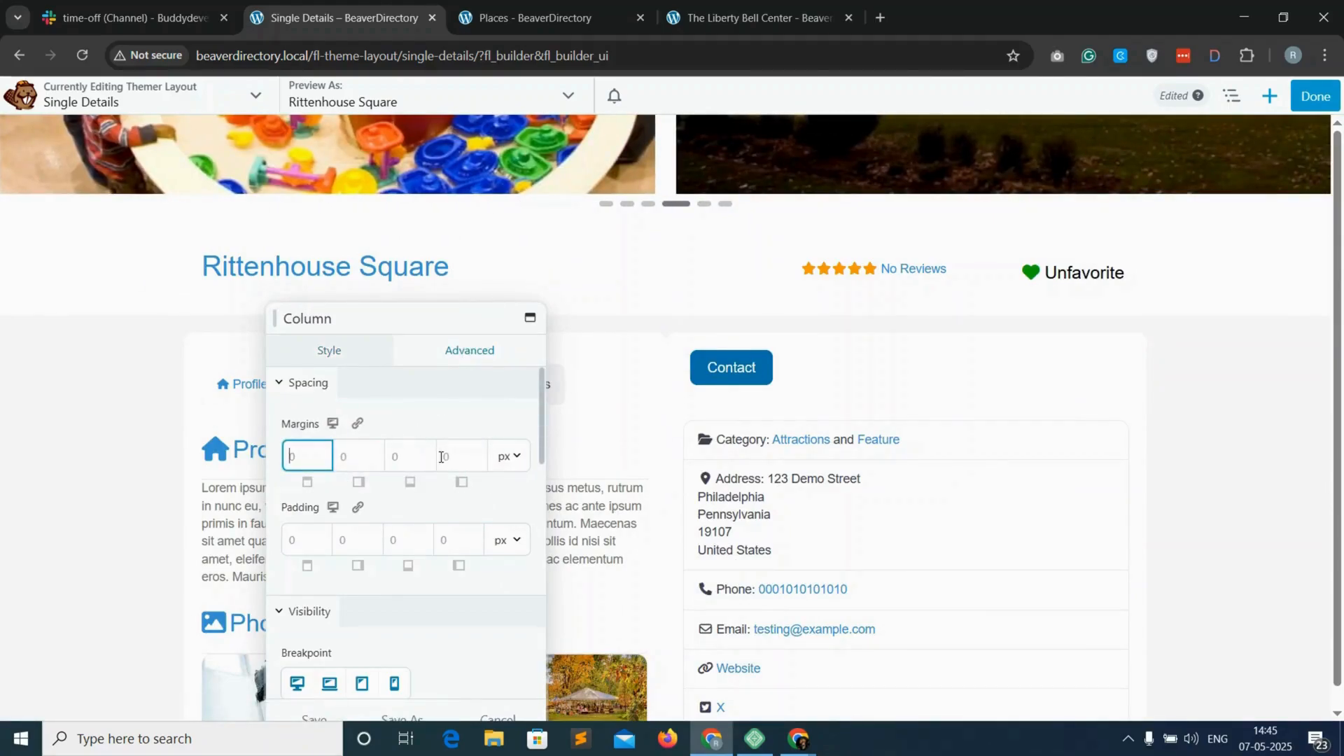
click(440, 457)
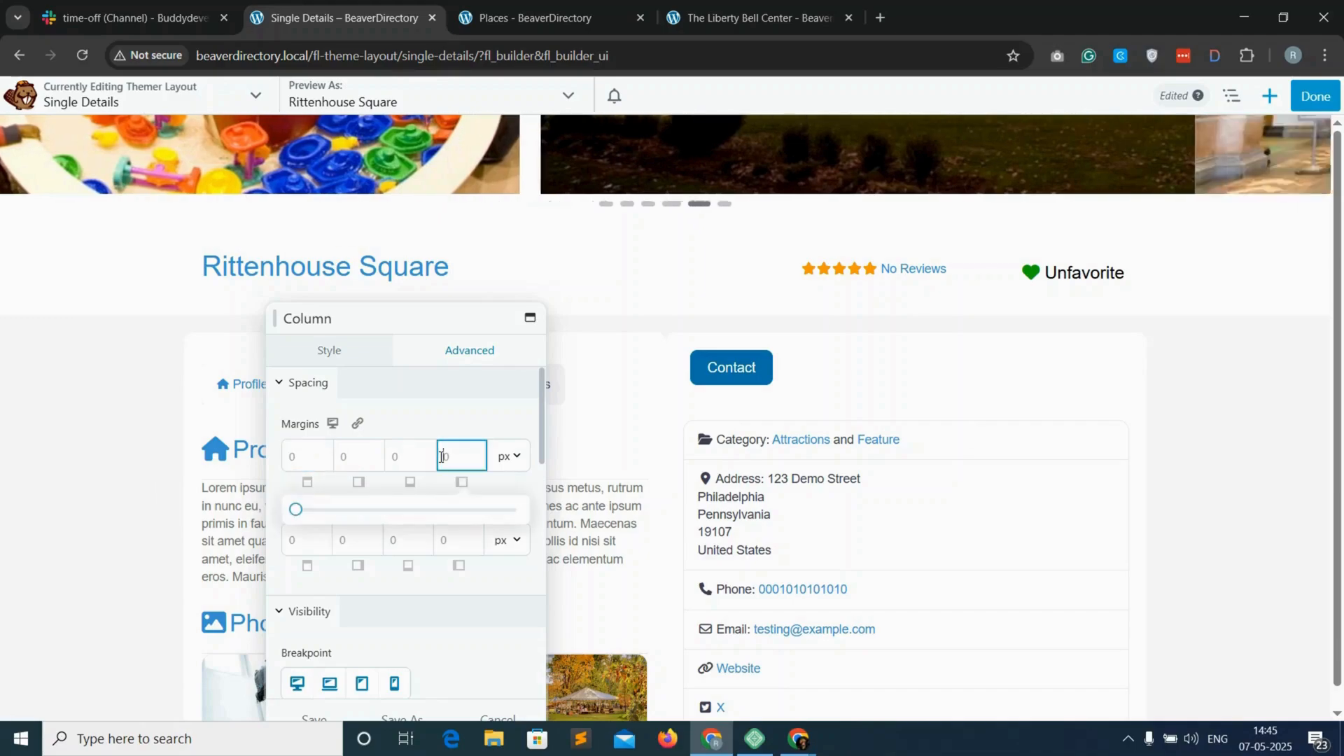
text(20)
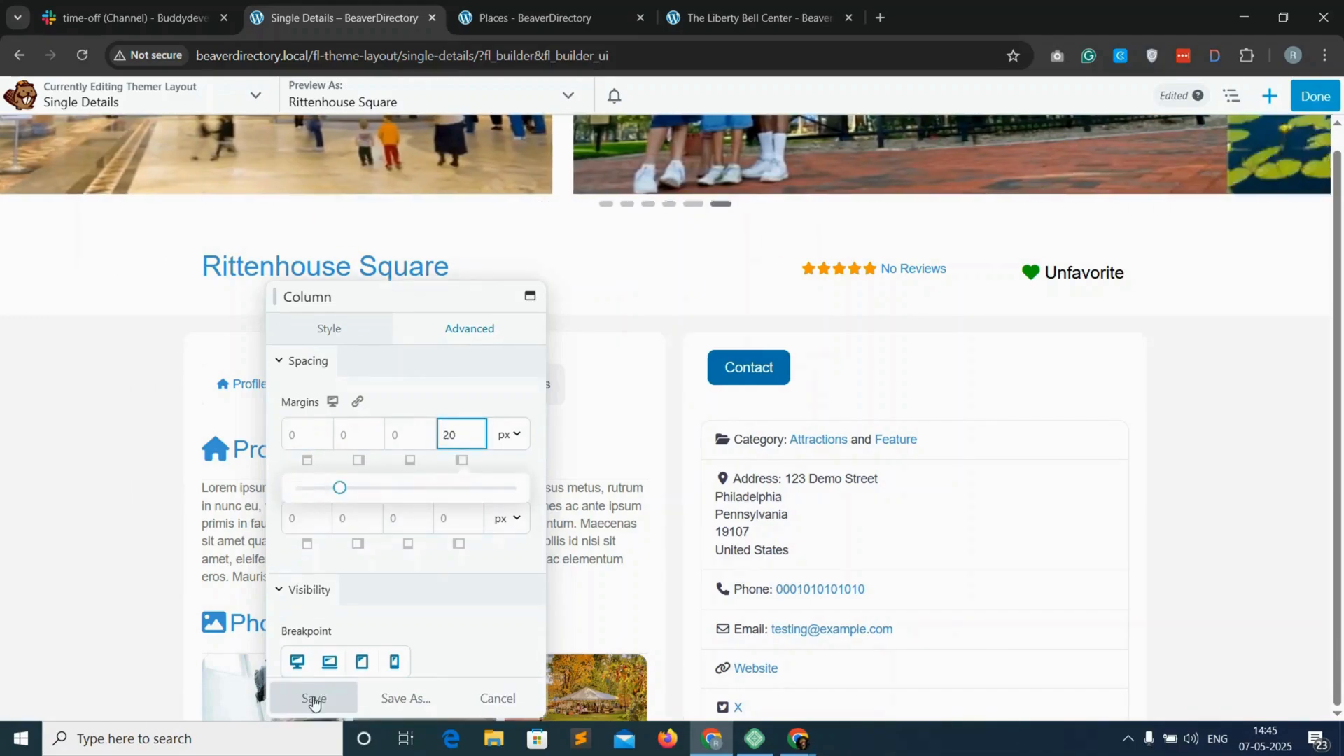
click(315, 697)
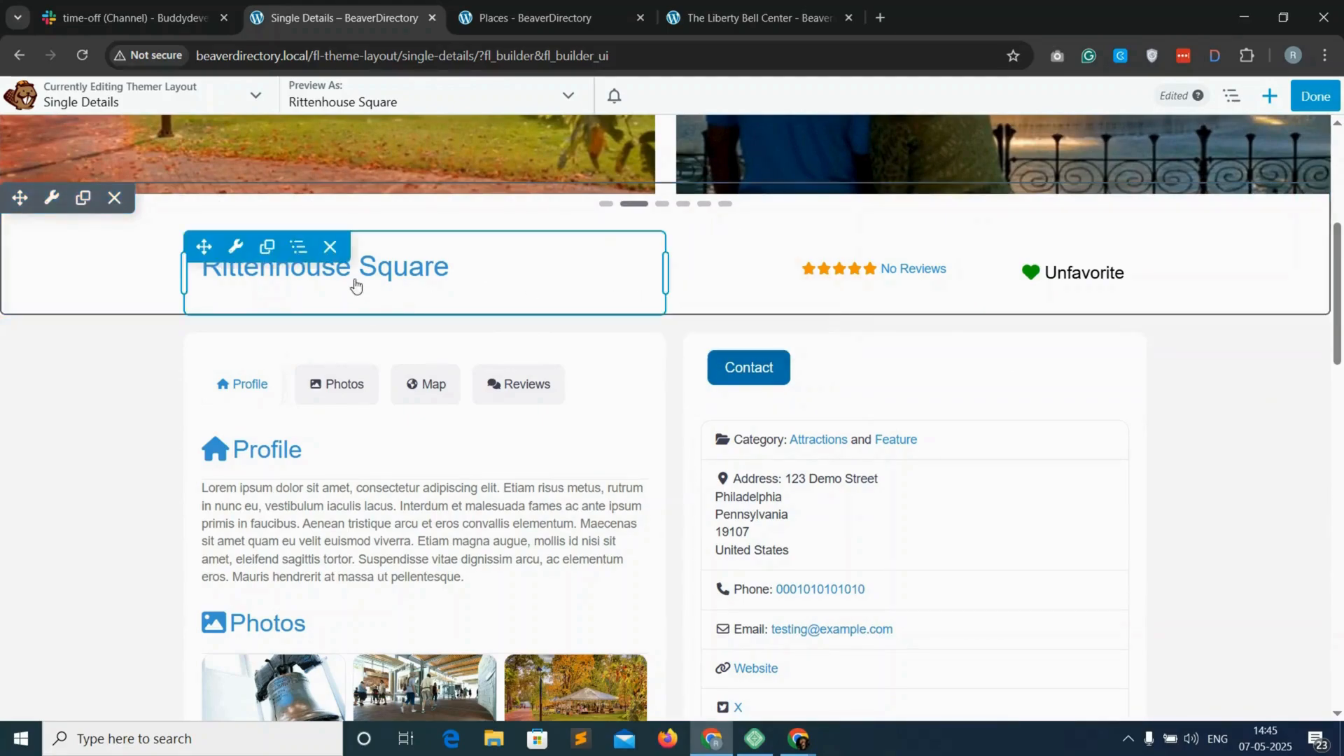
Set the title row's bottom padding to 20 px, save the row and publish the layout.
mouse_move(301, 254)
click(299, 277)
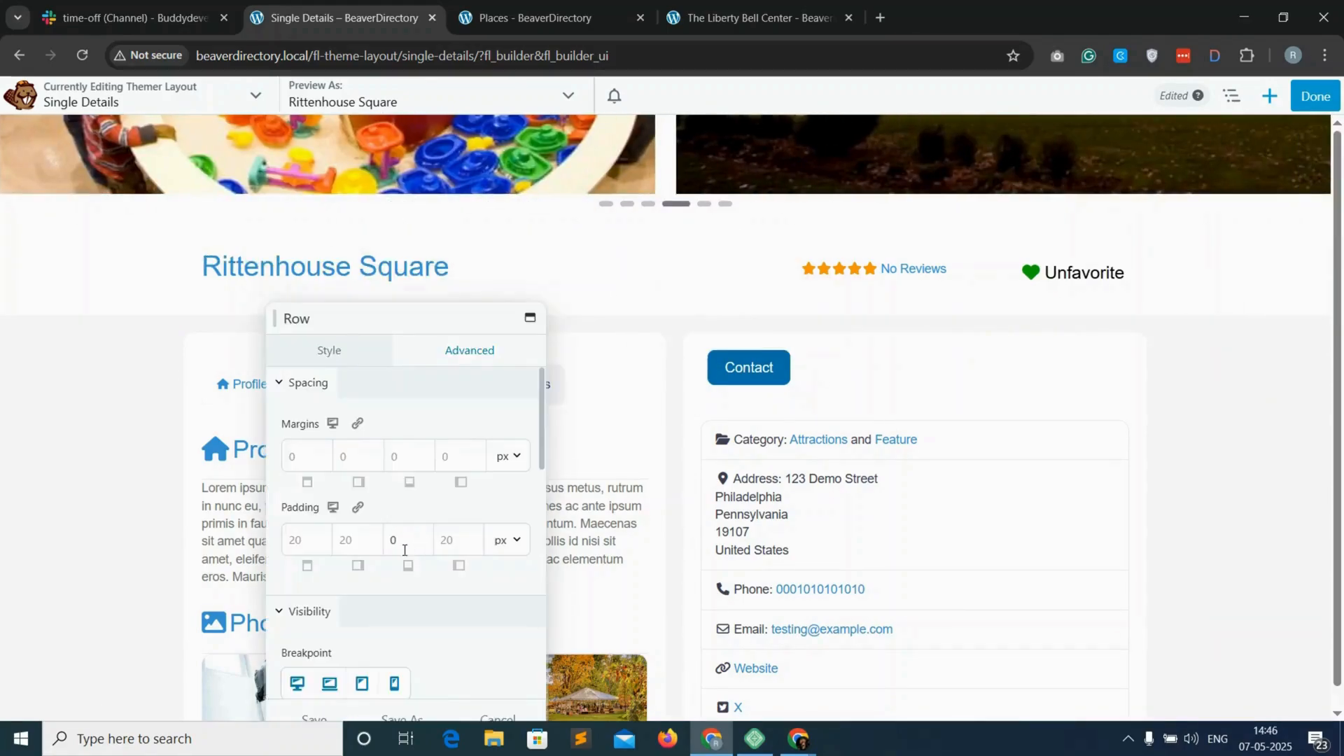
click(390, 542)
text(20)
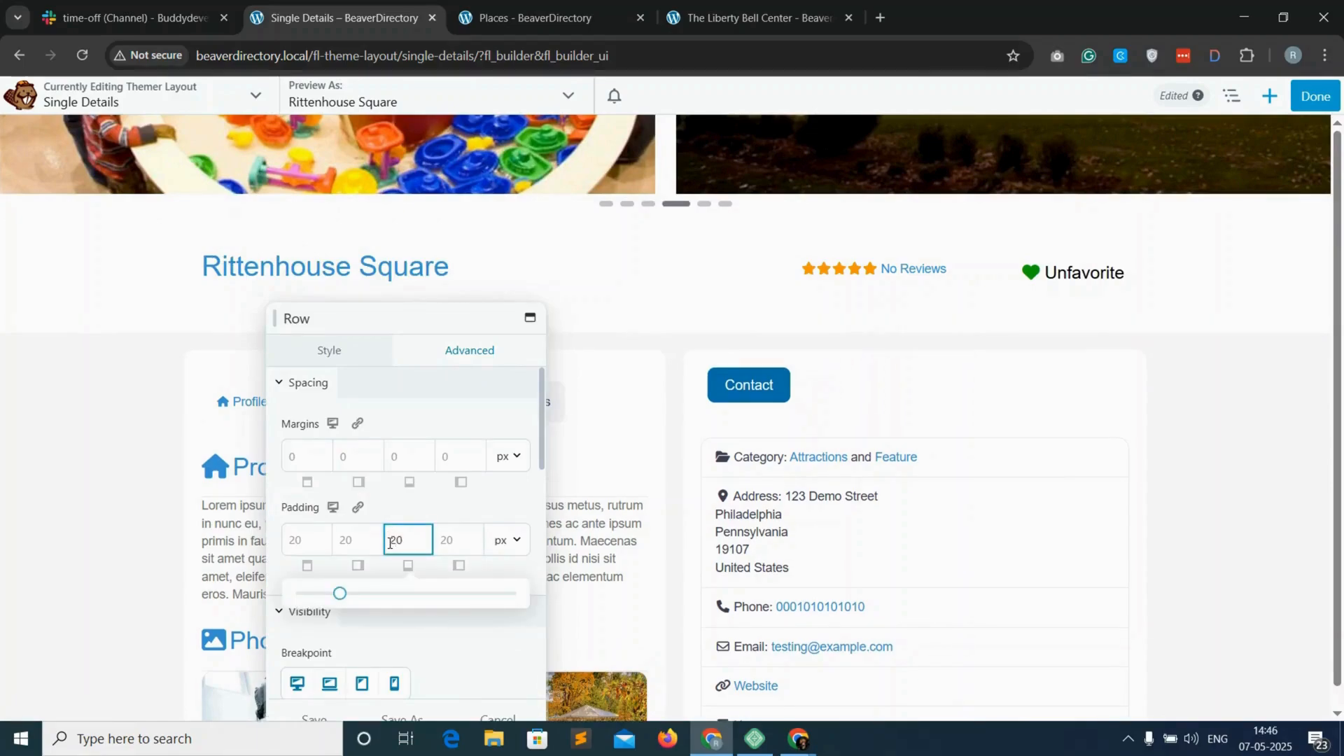
scroll(320, 684, down, 4)
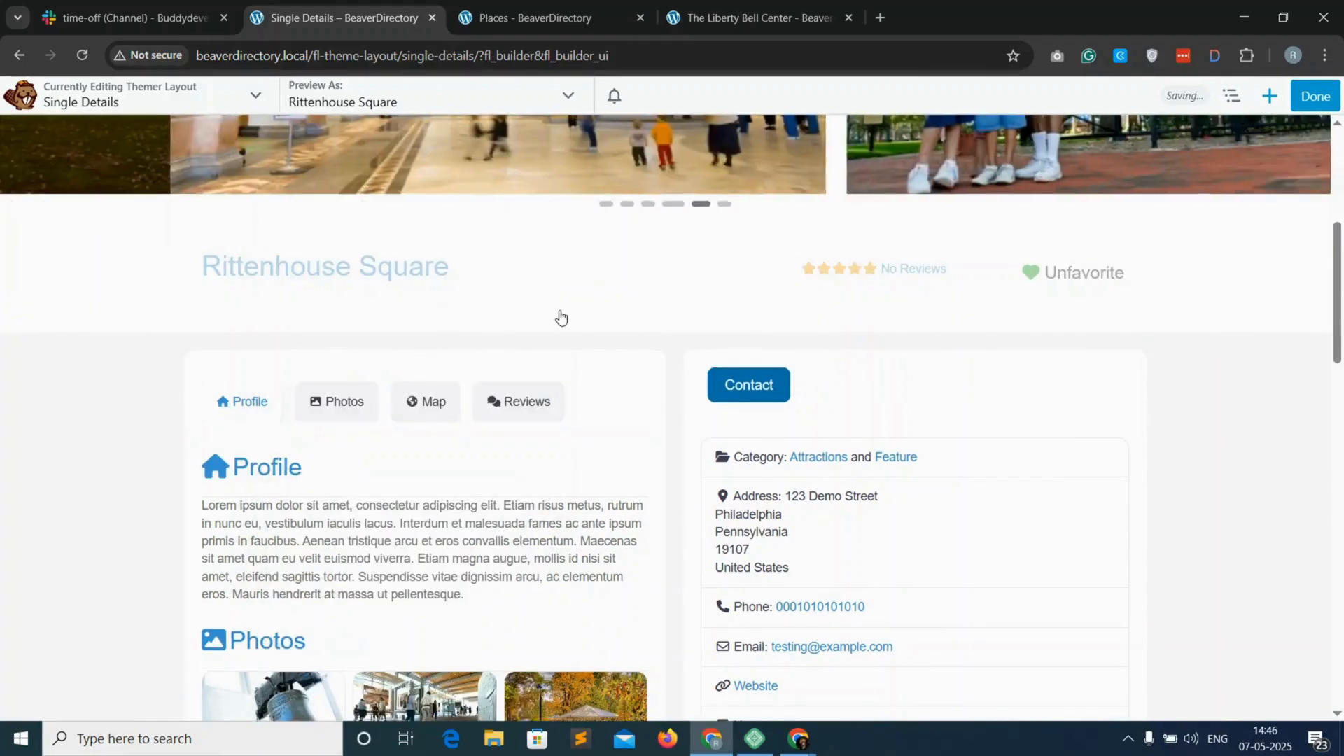
click(1316, 98)
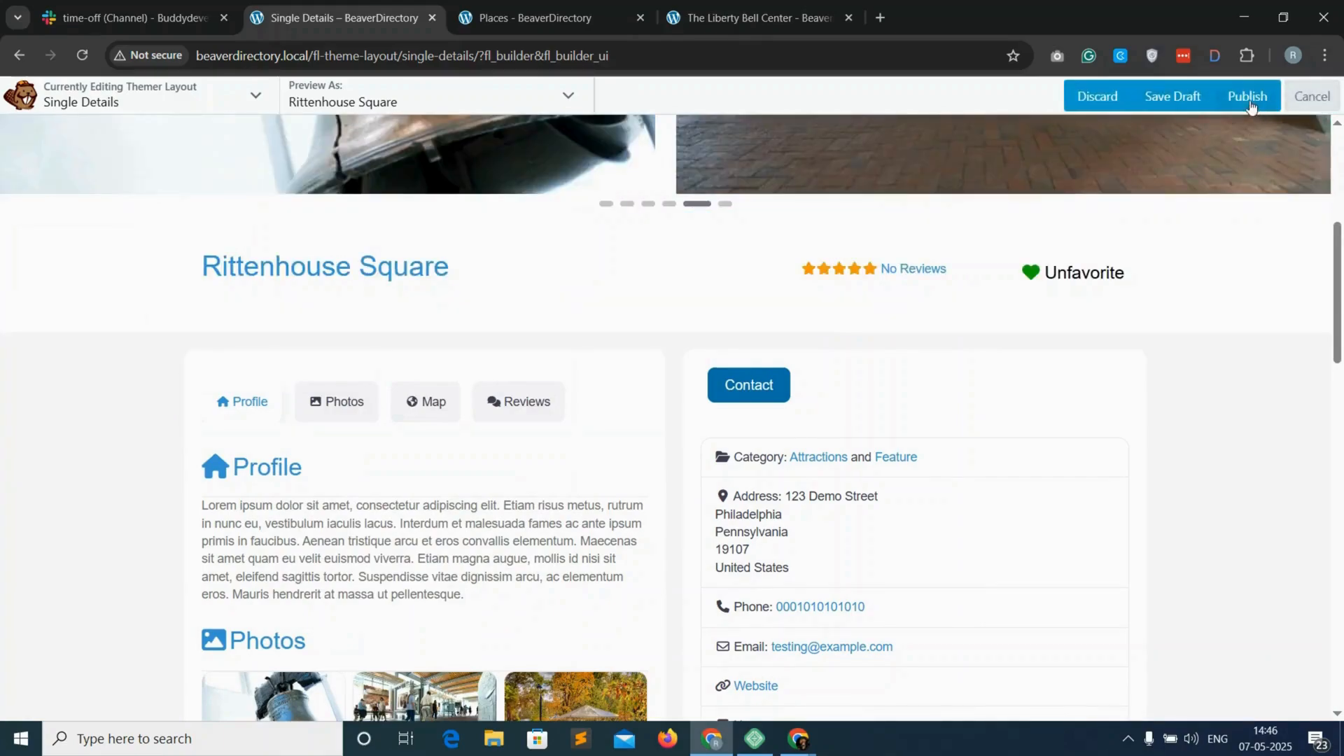
click(1252, 103)
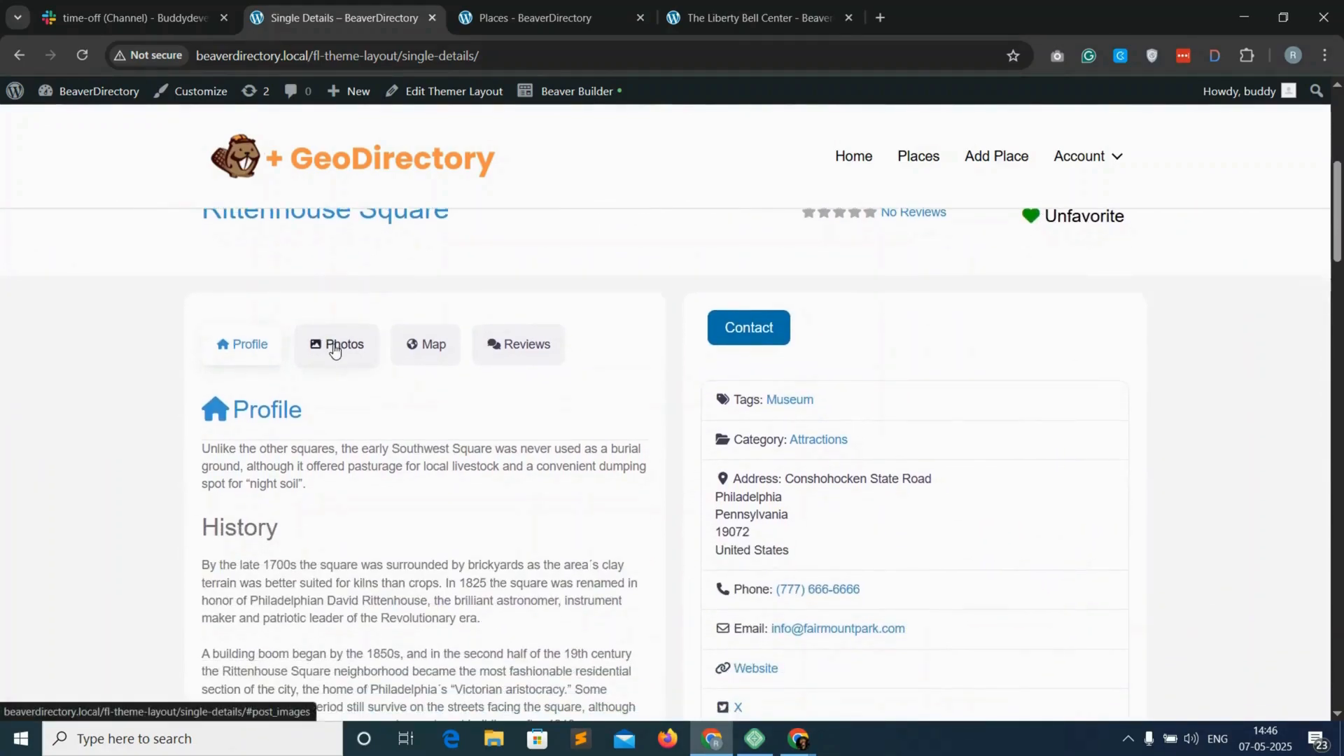
Test the Photos, Map and Reviews tabs on the published single details page.
click(334, 353)
scroll(446, 429, up, 15)
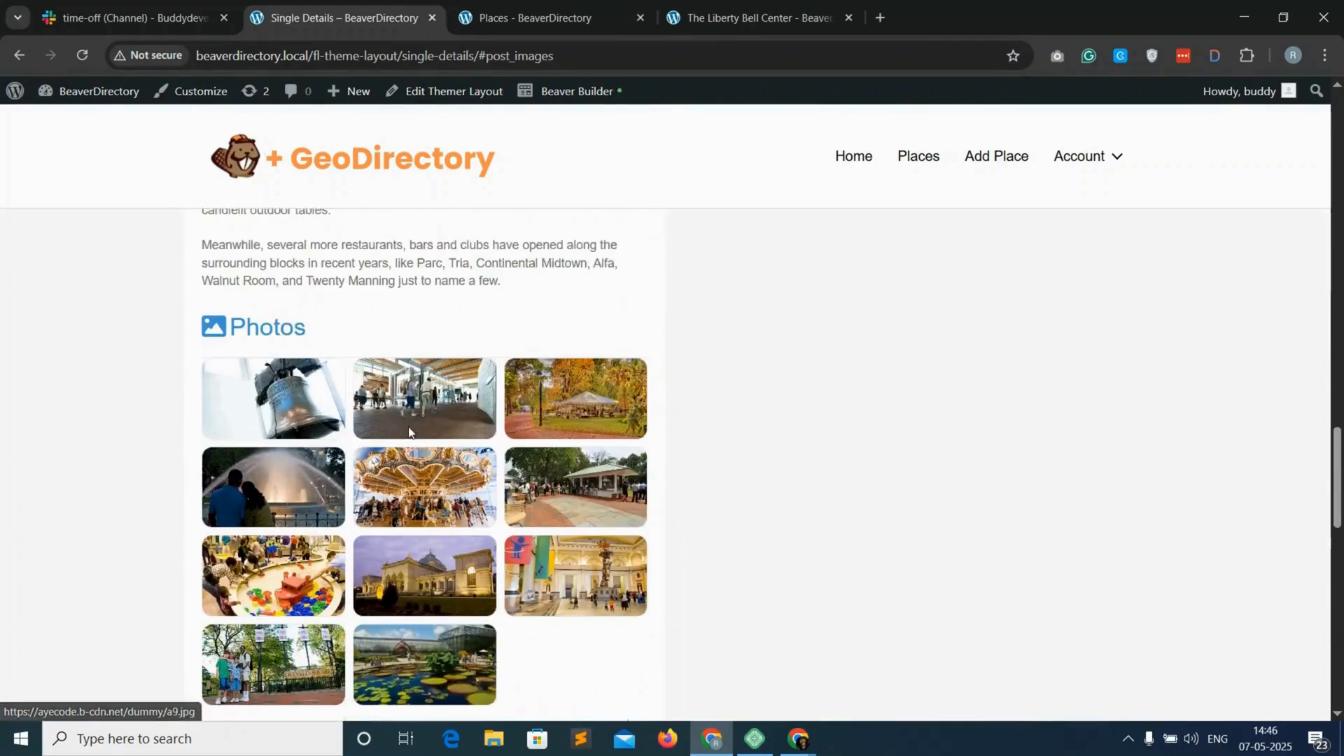
scroll(409, 431, up, 10)
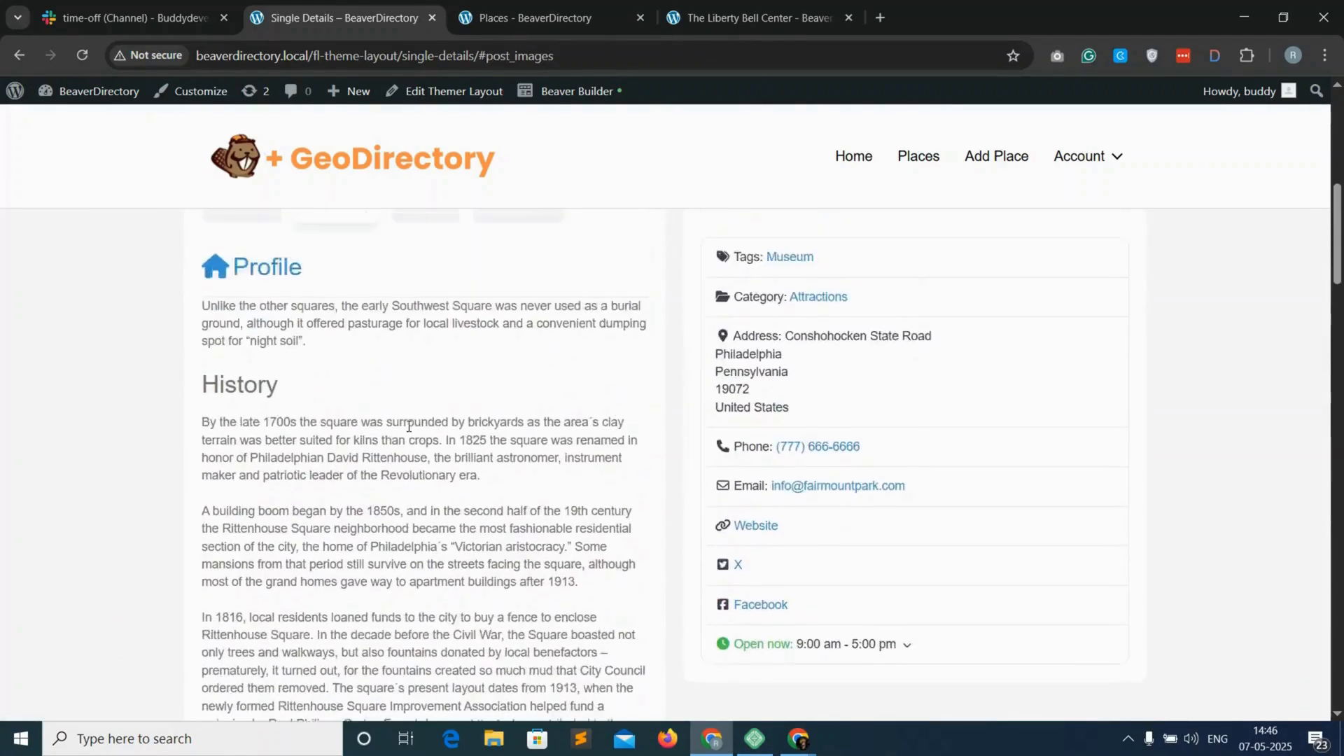
click(428, 352)
scroll(406, 404, up, 15)
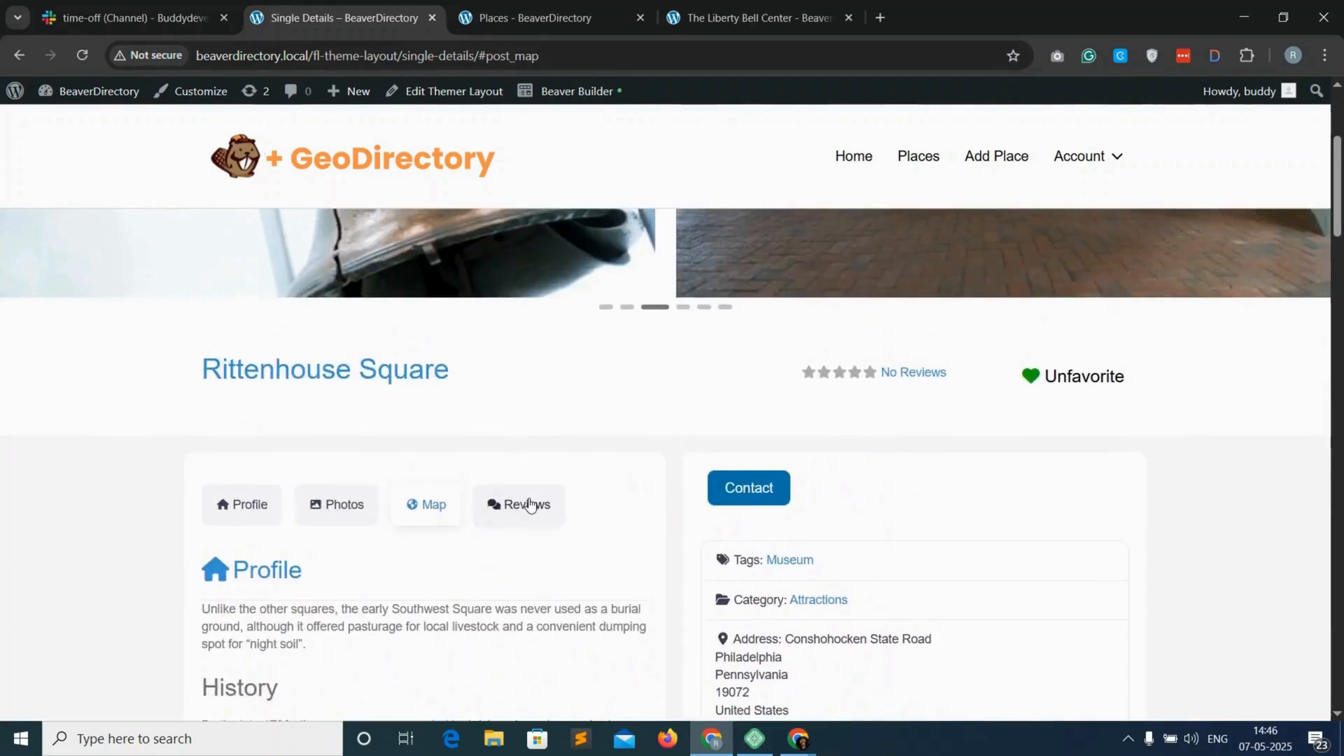
click(528, 504)
scroll(474, 450, up, 3)
scroll(476, 448, up, 20)
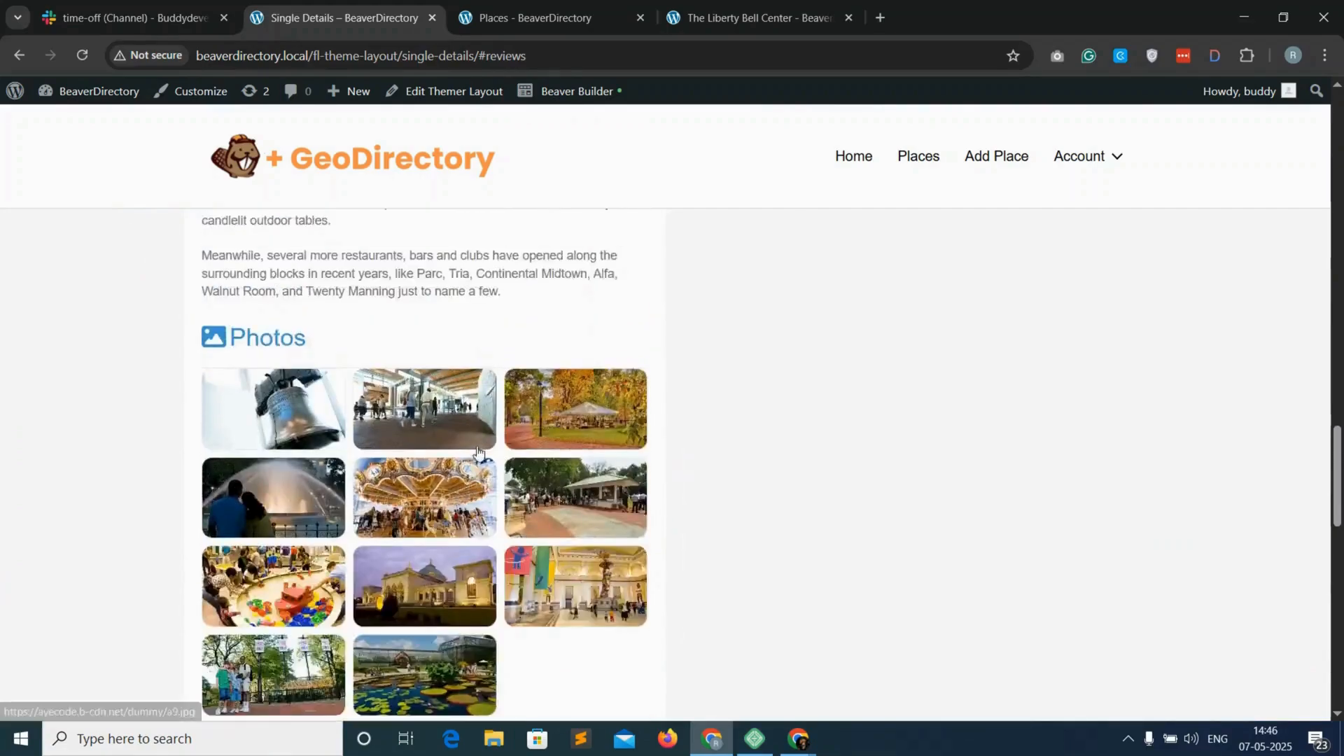
Check the contact details sidebar, then open the contact form popup and close it.
scroll(743, 471, down, 2)
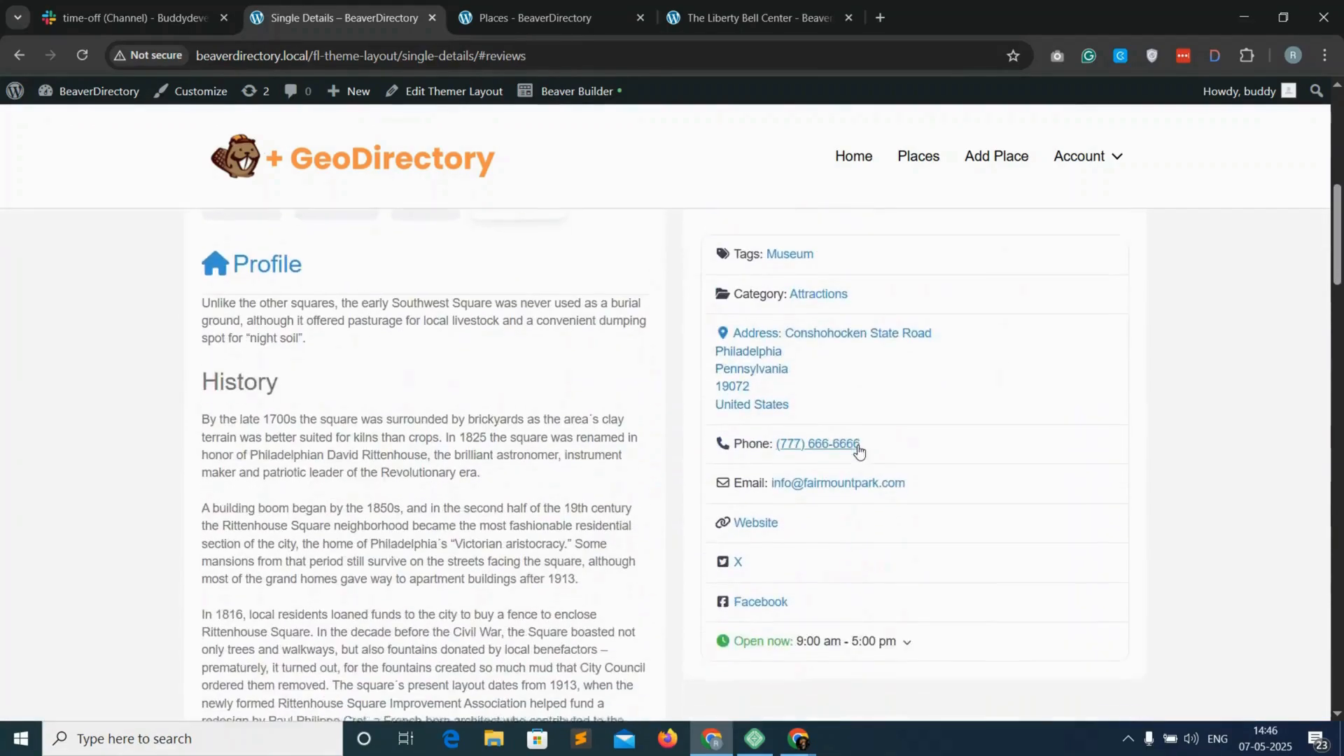
scroll(784, 490, up, 1)
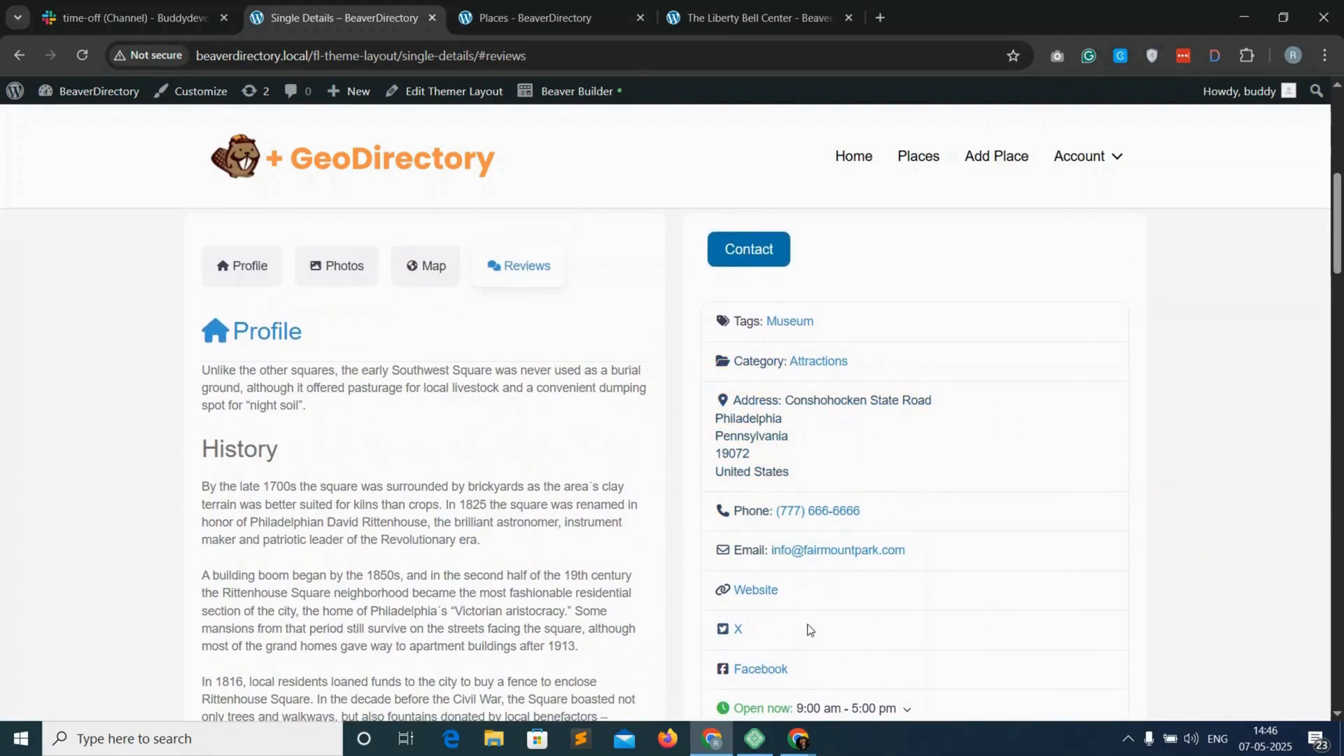
scroll(811, 616, up, 2)
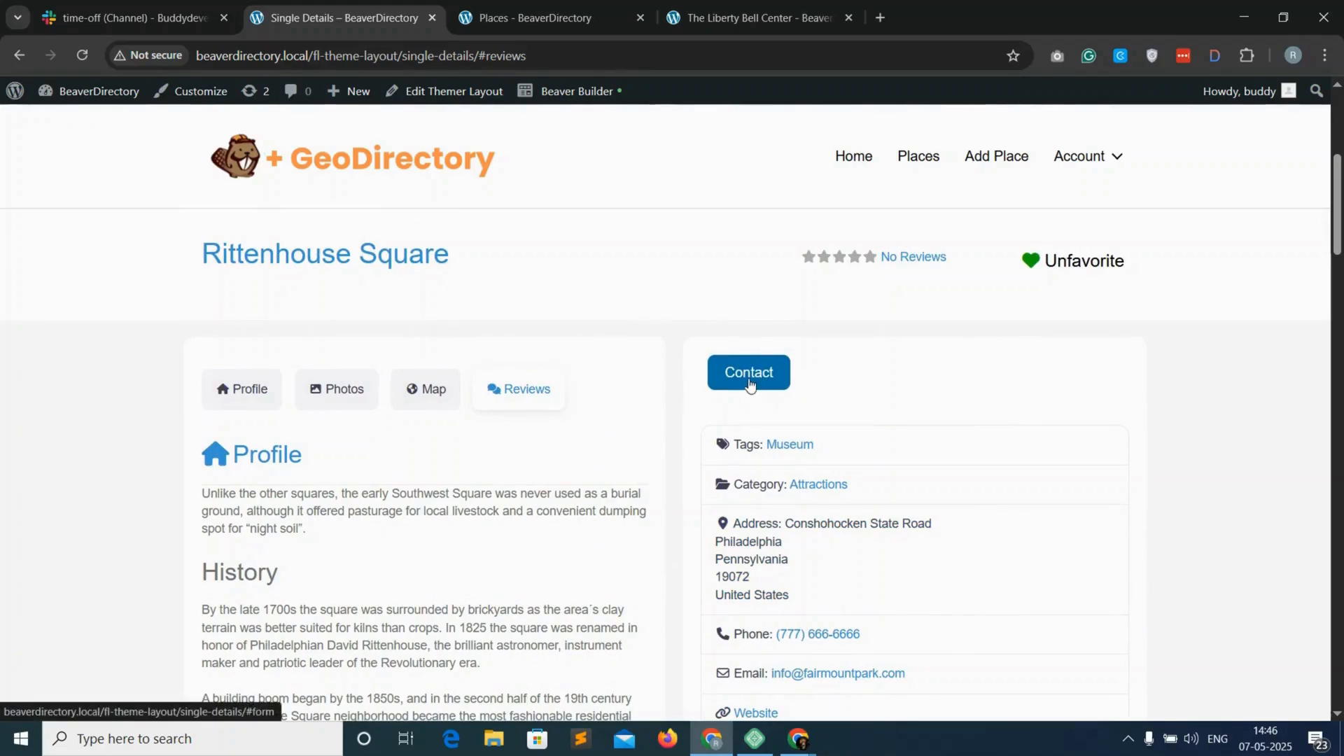
click(750, 384)
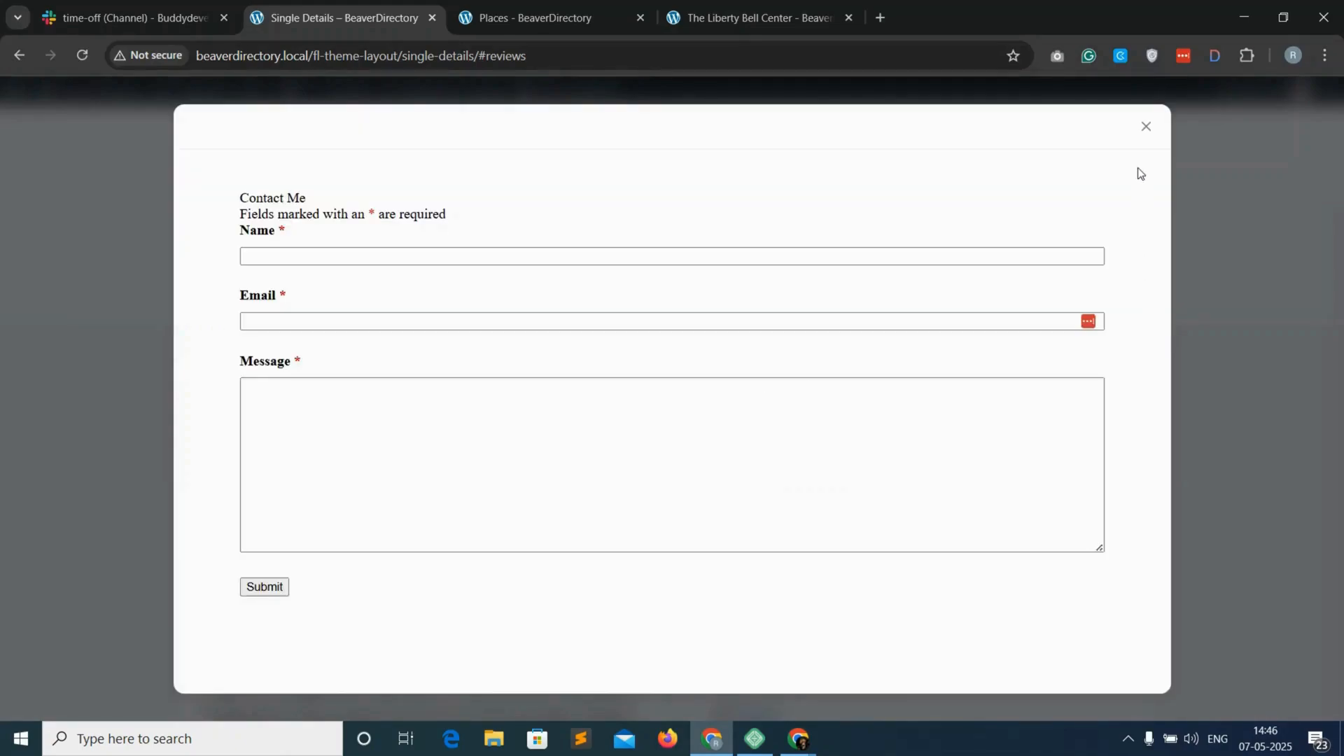
click(1146, 126)
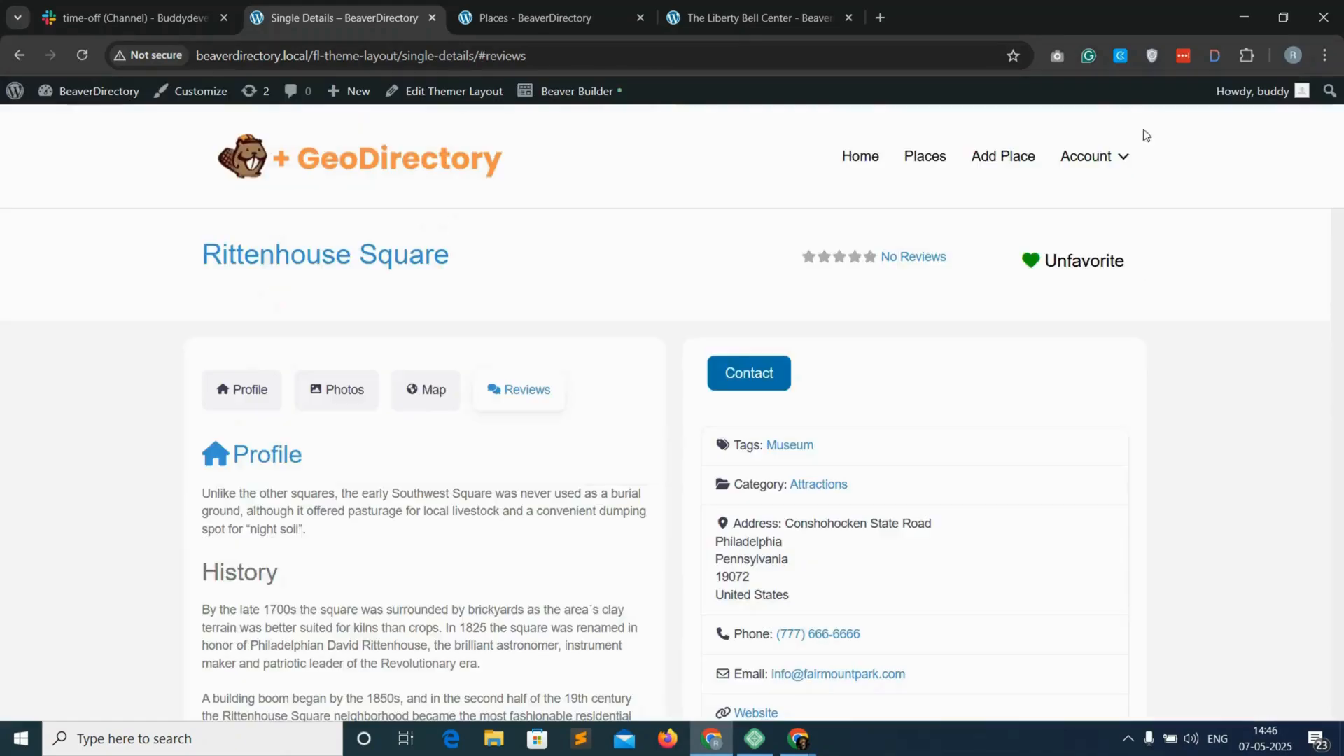
Review the published page from the image slider down to the map, checking the tabs column and sidebar styling.
scroll(745, 416, up, 6)
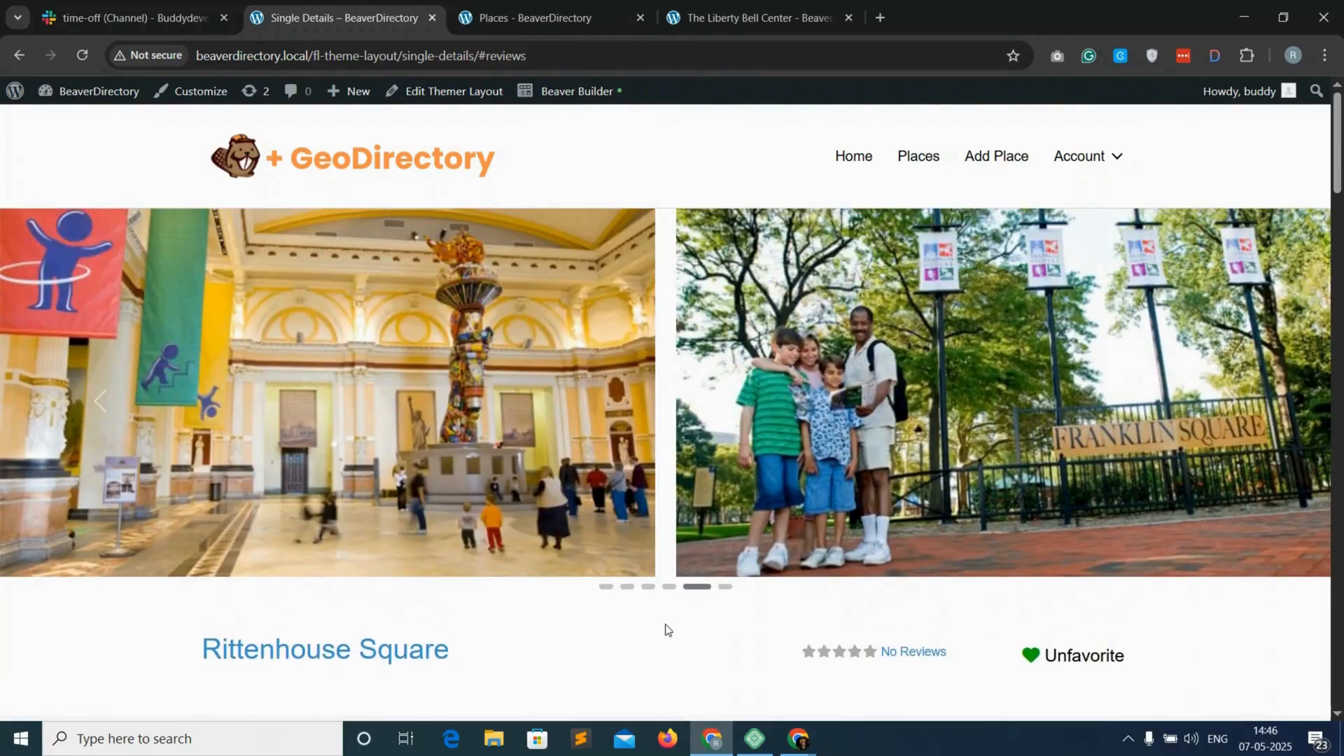
scroll(666, 631, down, 15)
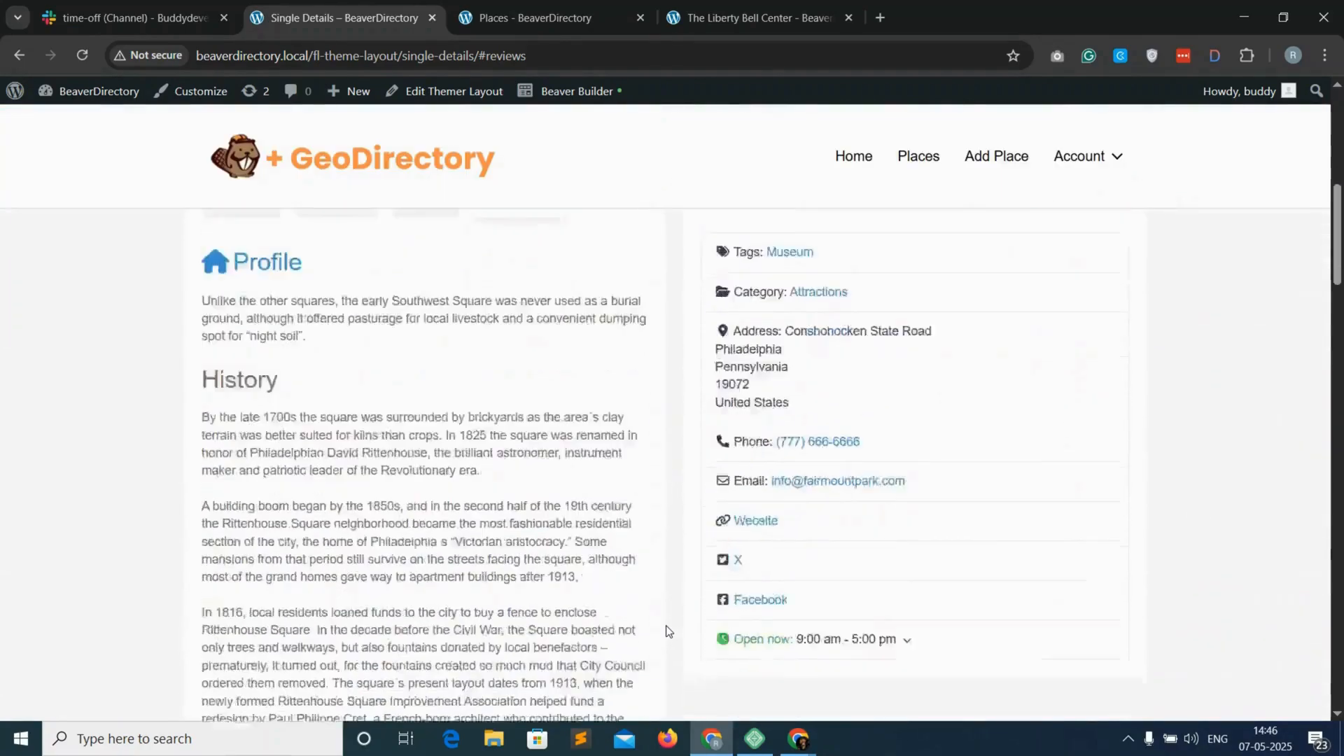
scroll(666, 631, down, 10)
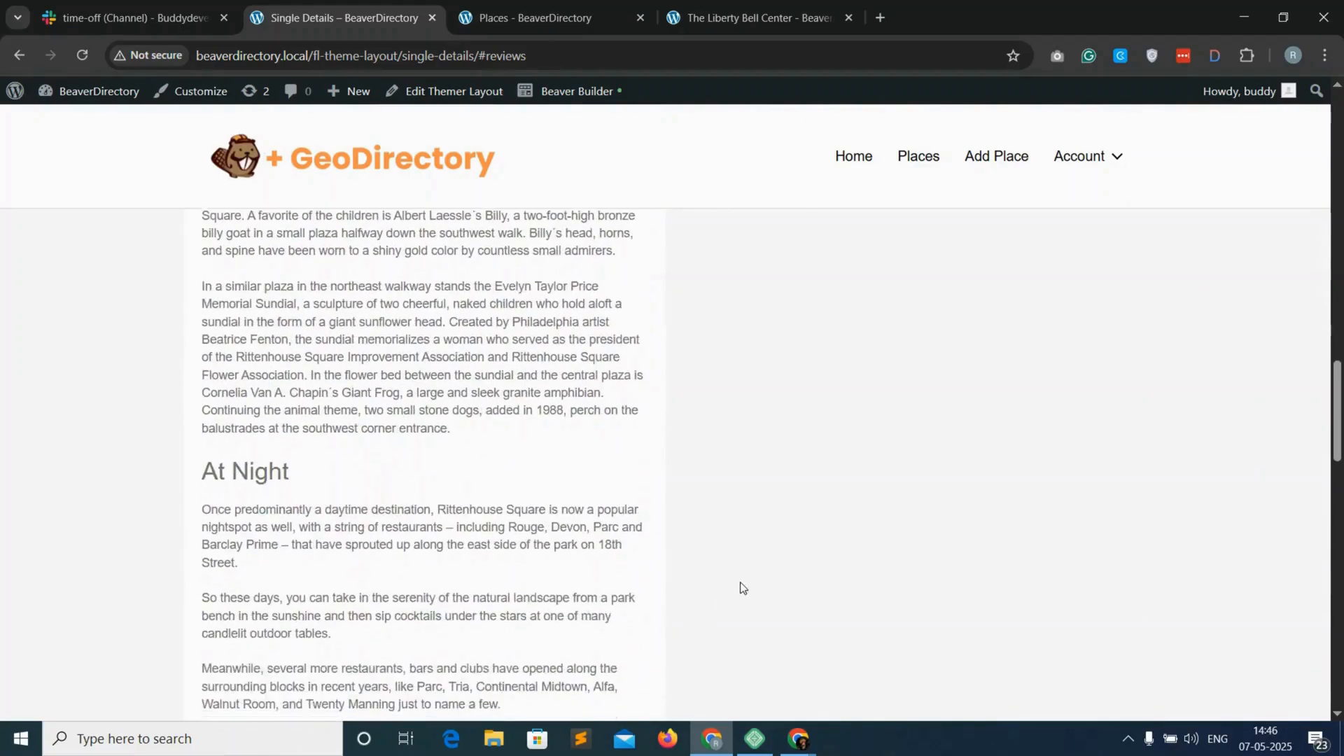
scroll(742, 578, down, 5)
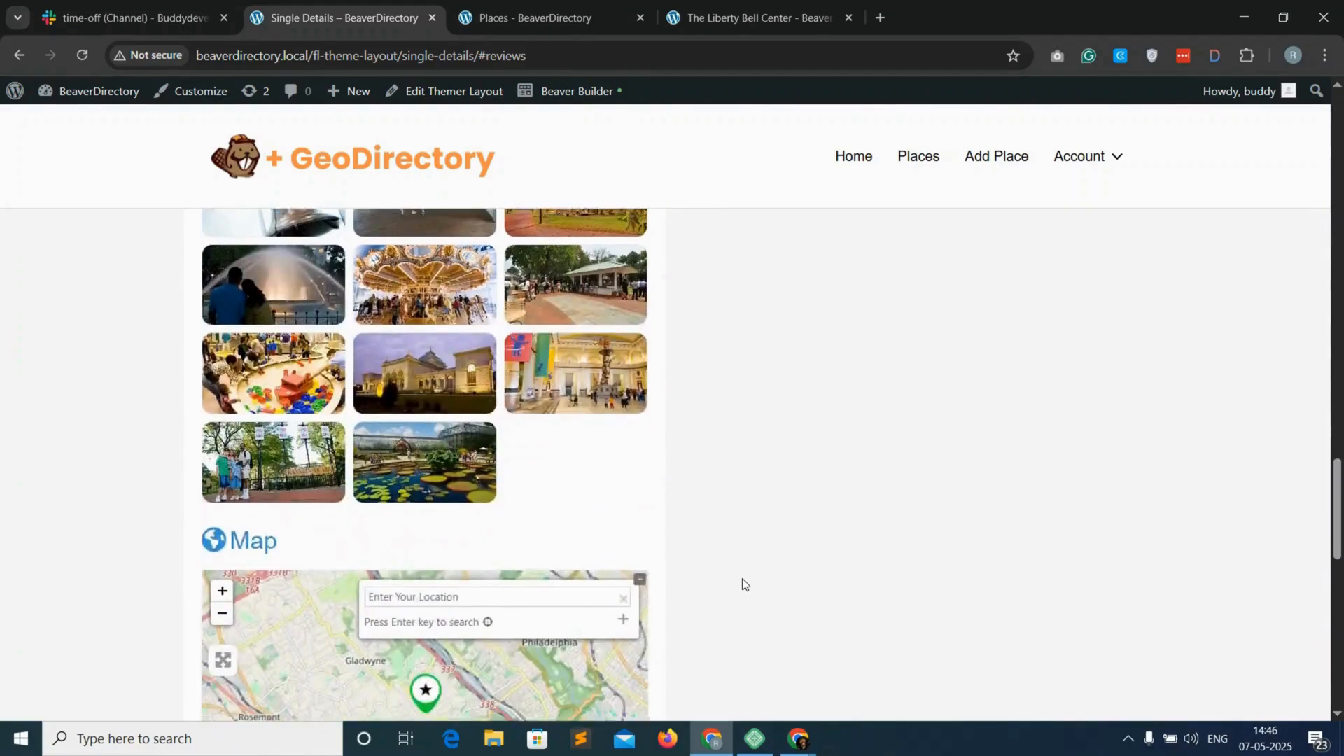
scroll(742, 578, up, 8)
scroll(742, 579, up, 12)
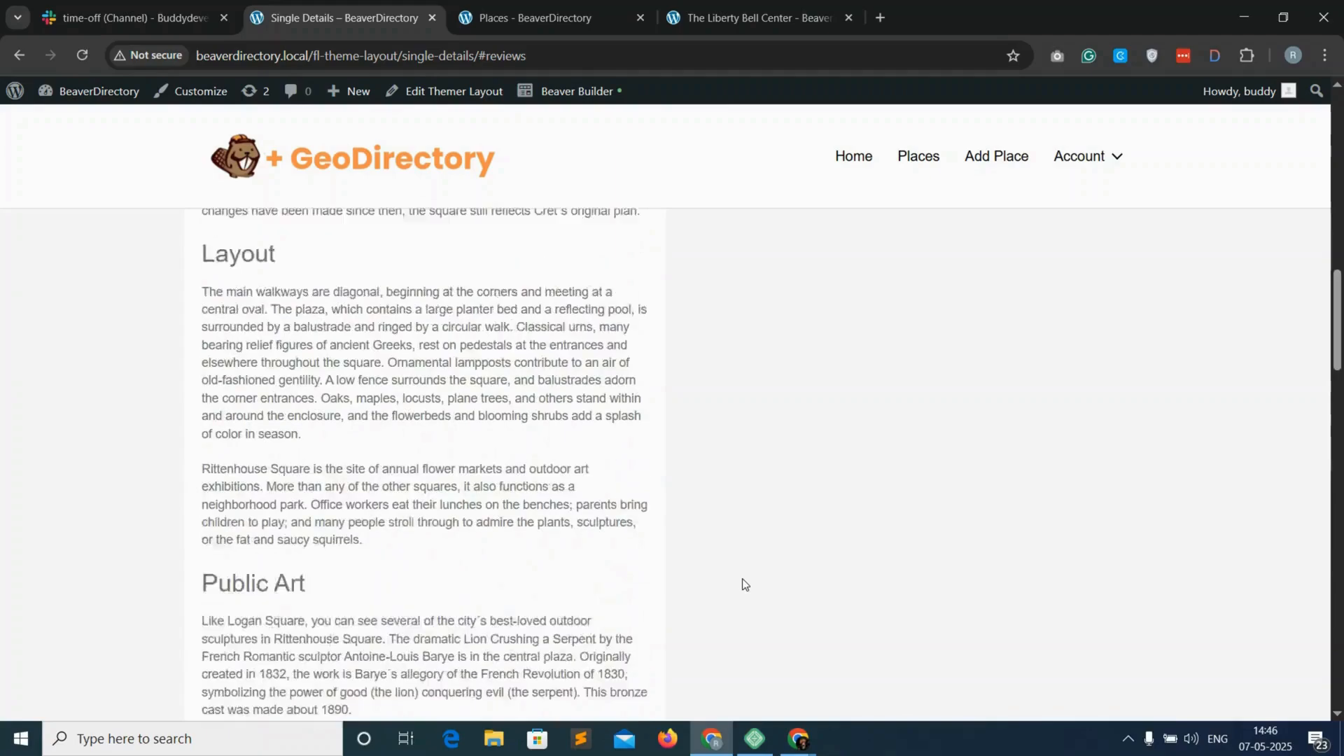
scroll(742, 578, up, 1)
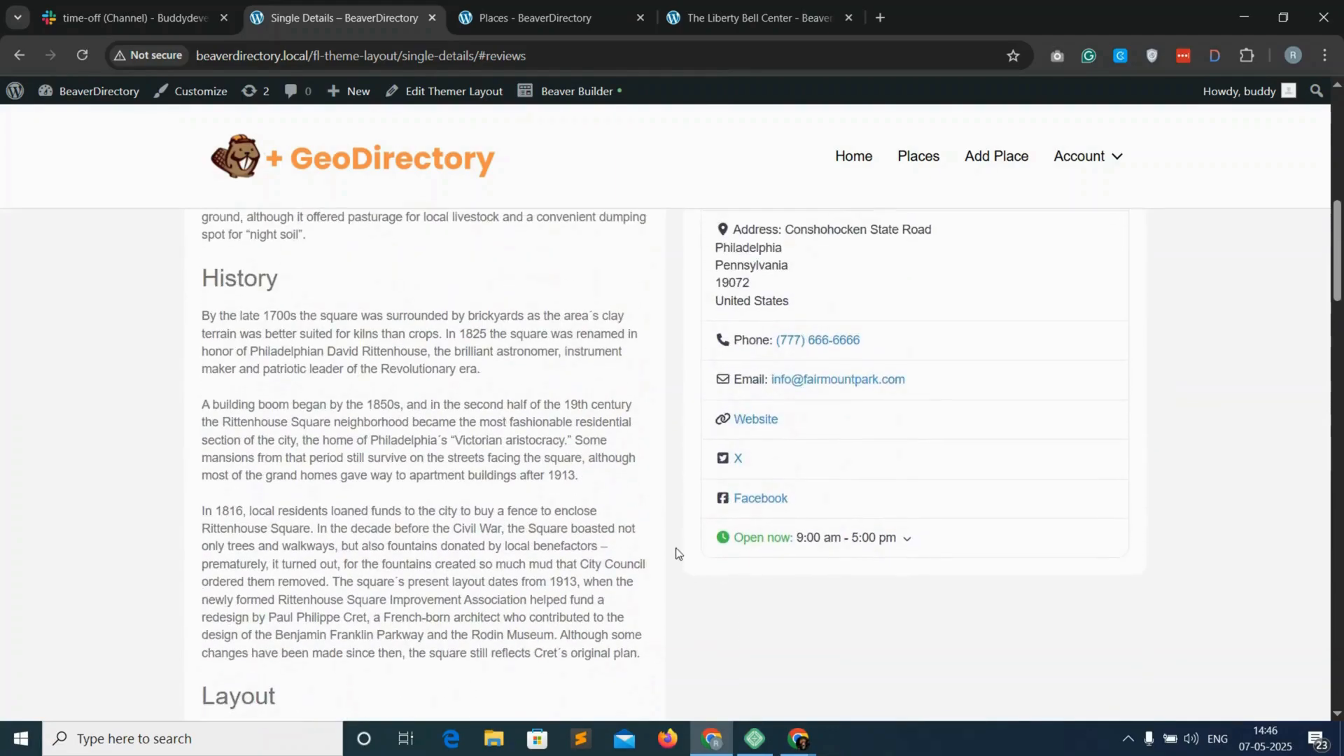